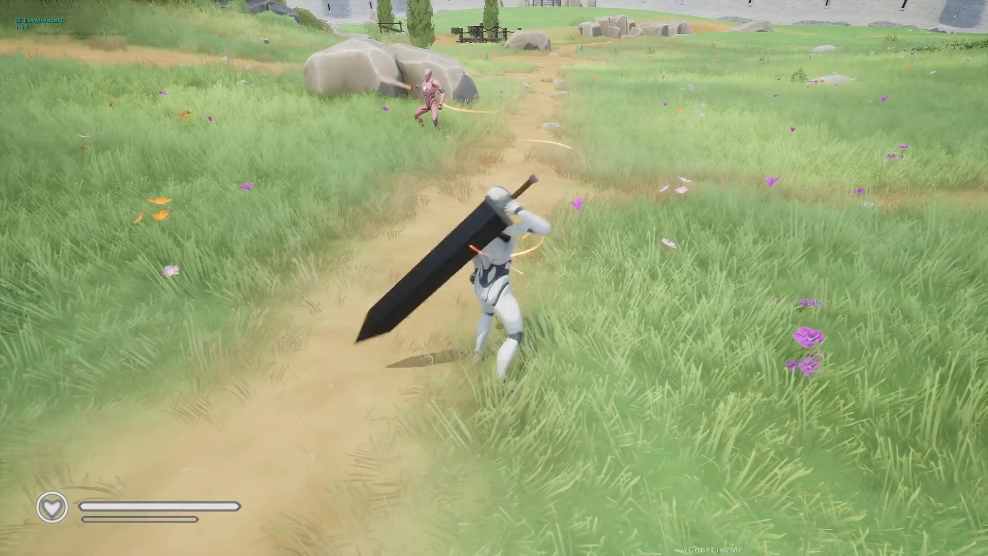
- Run the character up to the pink enemy, swing the greatsword and aim the camera at it
{"action": "key", "text": "w"}
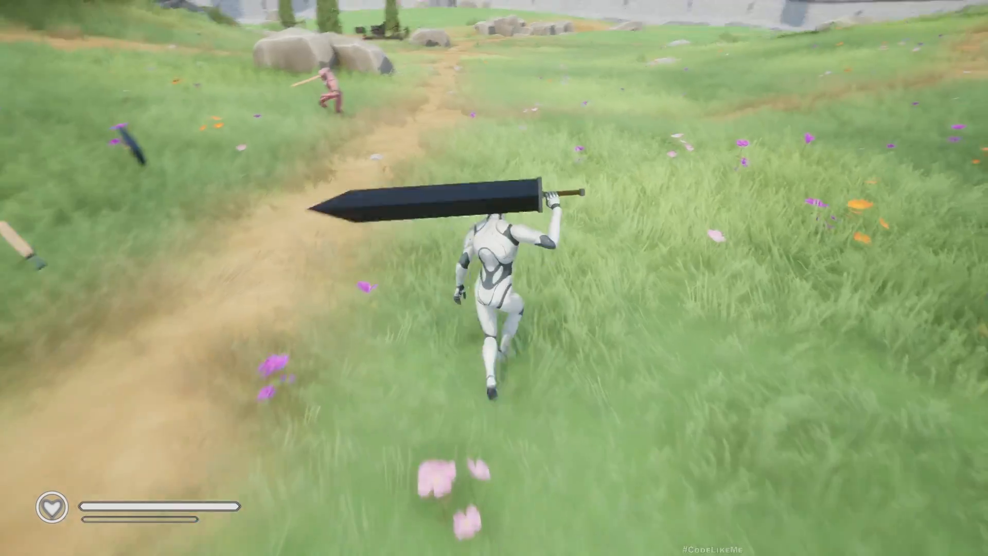
{"action": "key", "text": "w"}
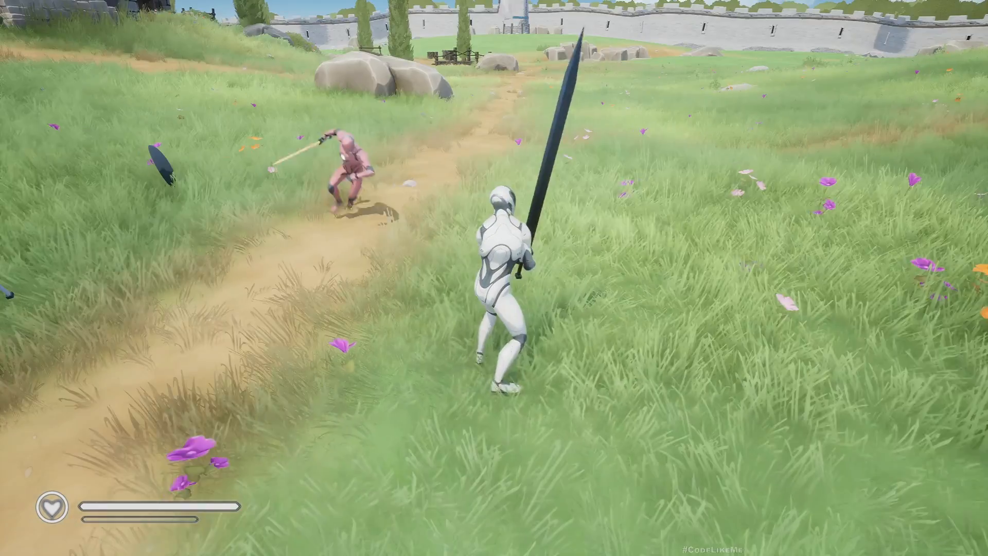
{"action": "left_click", "coordinate": [494, 278]}
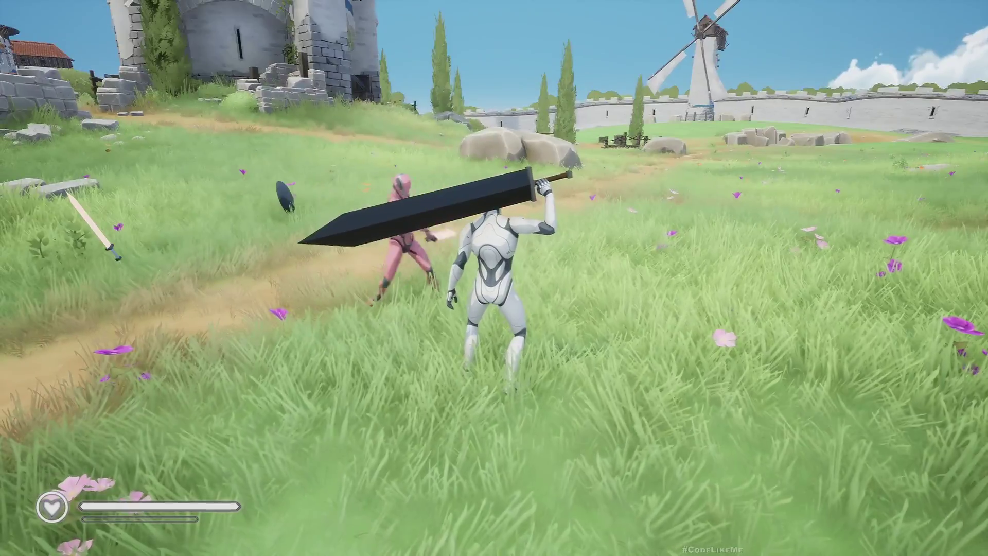
{"action": "left_click_drag", "start_coordinate": [494, 231], "coordinate": [494, 324]}
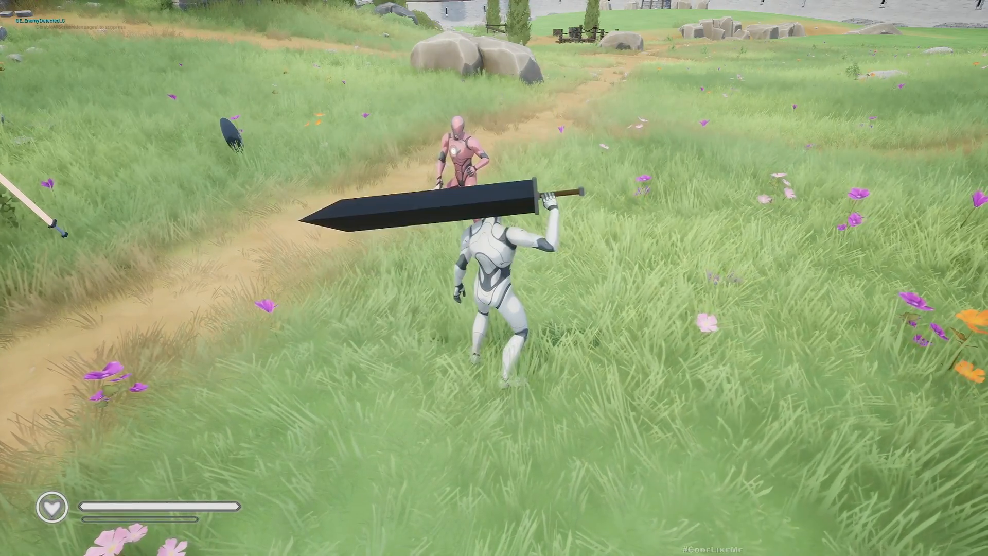
{"action": "left_click_drag", "start_coordinate": [494, 308], "coordinate": [308, 231]}
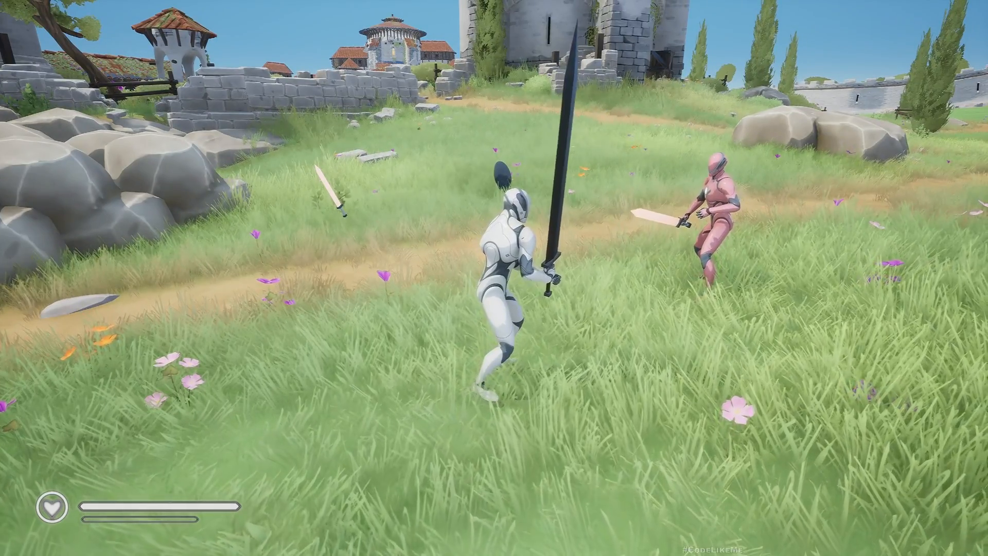
- Block with the greatsword, attack again, then stop play and orbit the level view
{"action": "right_click", "coordinate": [493, 278]}
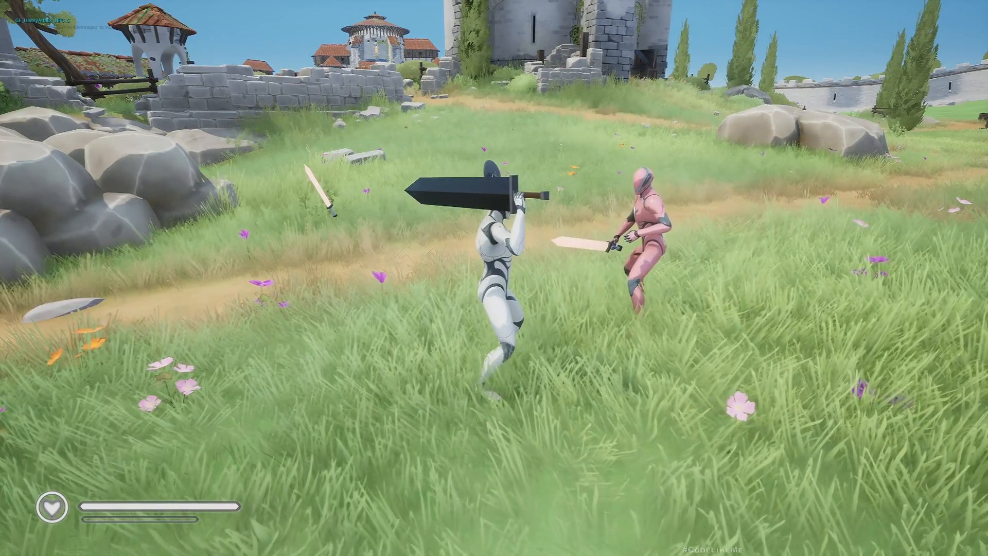
{"action": "left_click", "coordinate": [494, 277]}
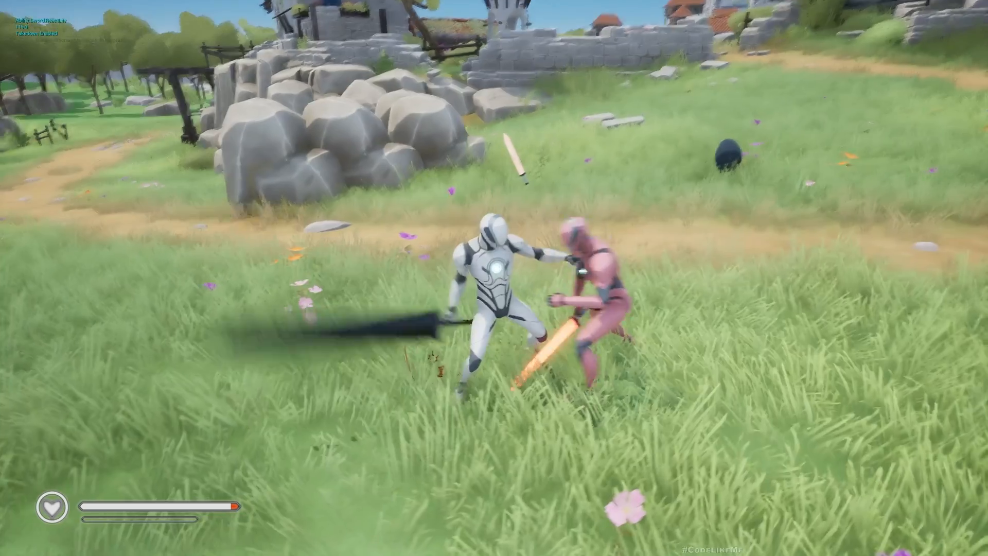
{"action": "key", "text": "Escape"}
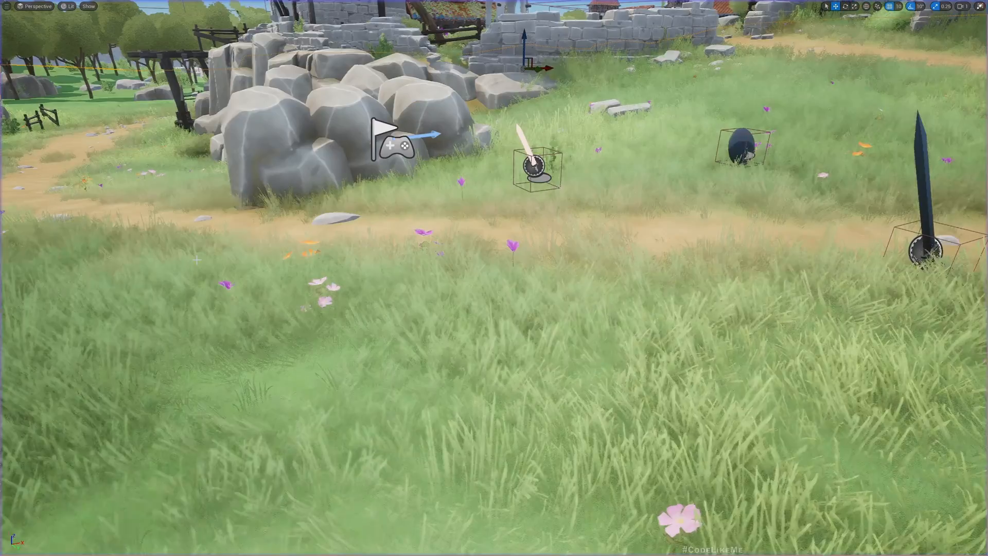
{"action": "right_click_drag", "start_coordinate": [494, 278], "coordinate": [309, 278]}
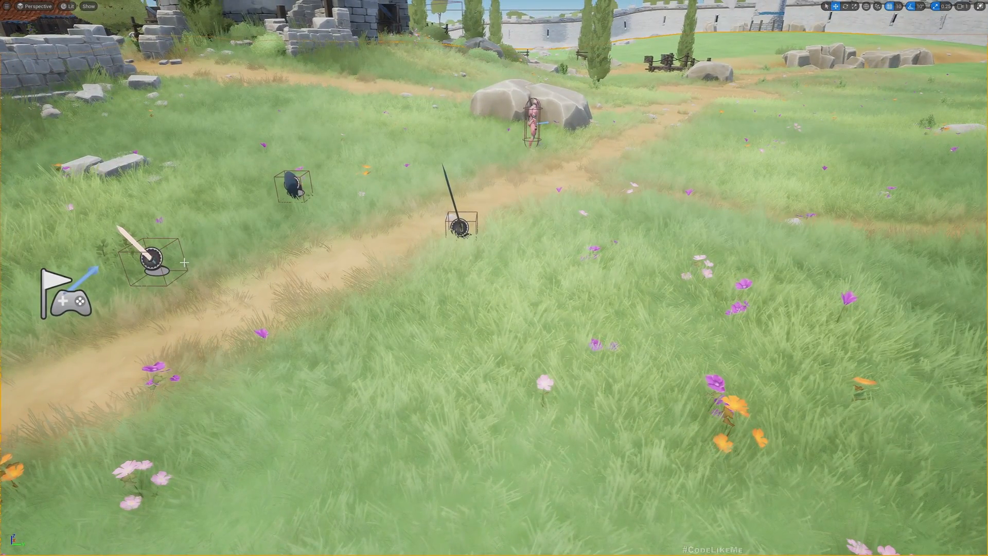
- Switch to the browser and bring up the Block Attacks Ability #32 YouTube video
{"action": "key", "text": "alt+Tab"}
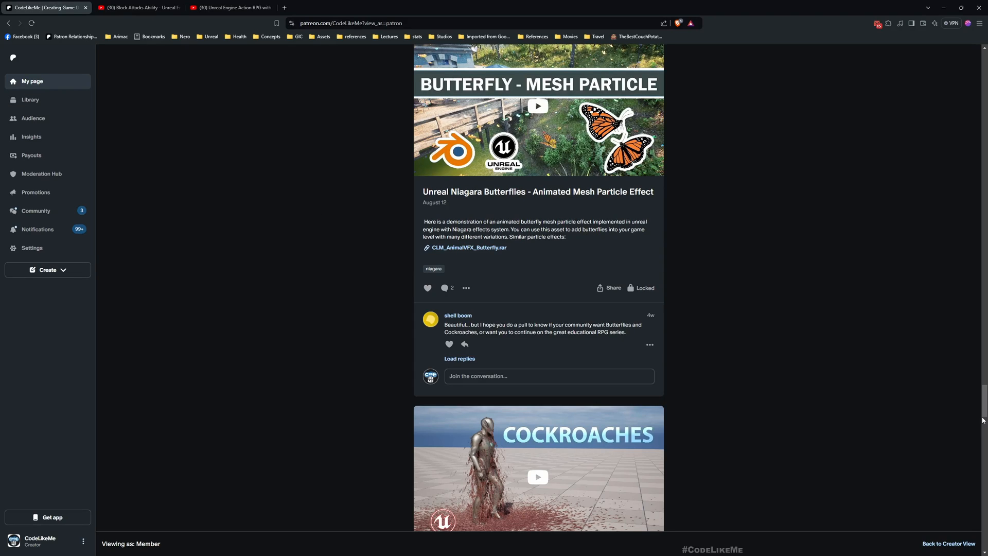
{"action": "scroll", "coordinate": [983, 420], "scroll_direction": "up", "scroll_amount": 10}
{"action": "left_click", "coordinate": [232, 7]}
{"action": "left_click", "coordinate": [139, 7]}
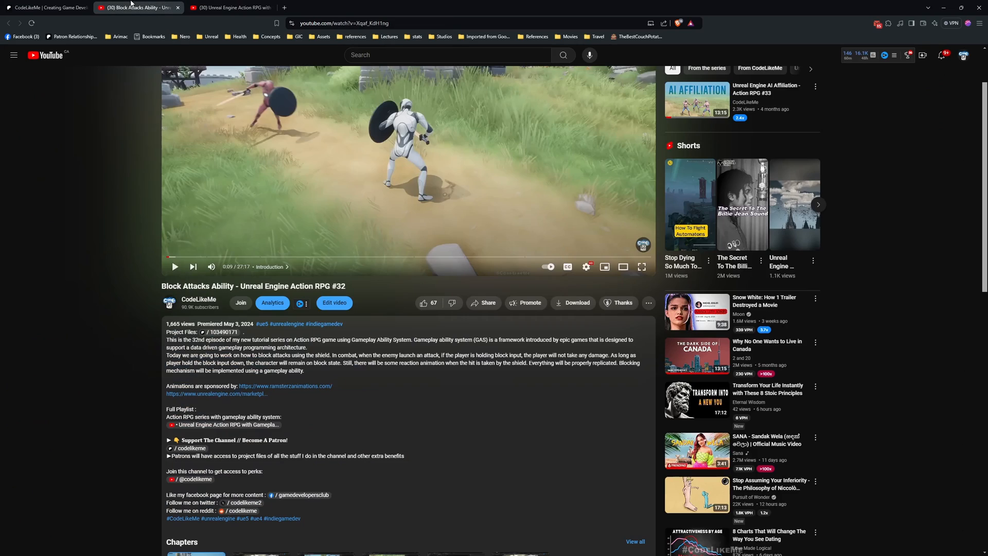
{"action": "scroll", "coordinate": [297, 247], "scroll_direction": "up", "scroll_amount": 3}
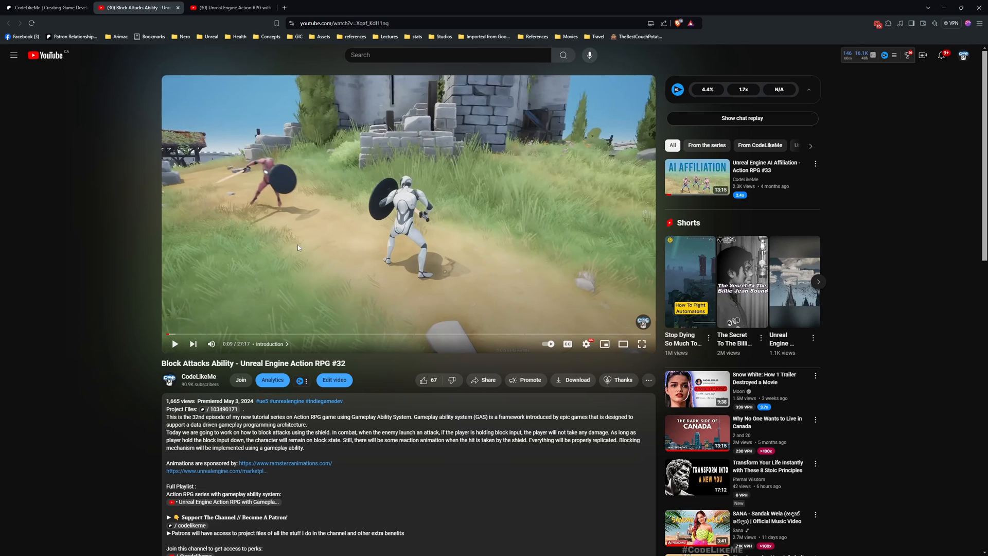
- Look through the CodeLikeMe Patreon posts, then switch to the Action RPG playlist
{"action": "left_click", "coordinate": [39, 7]}
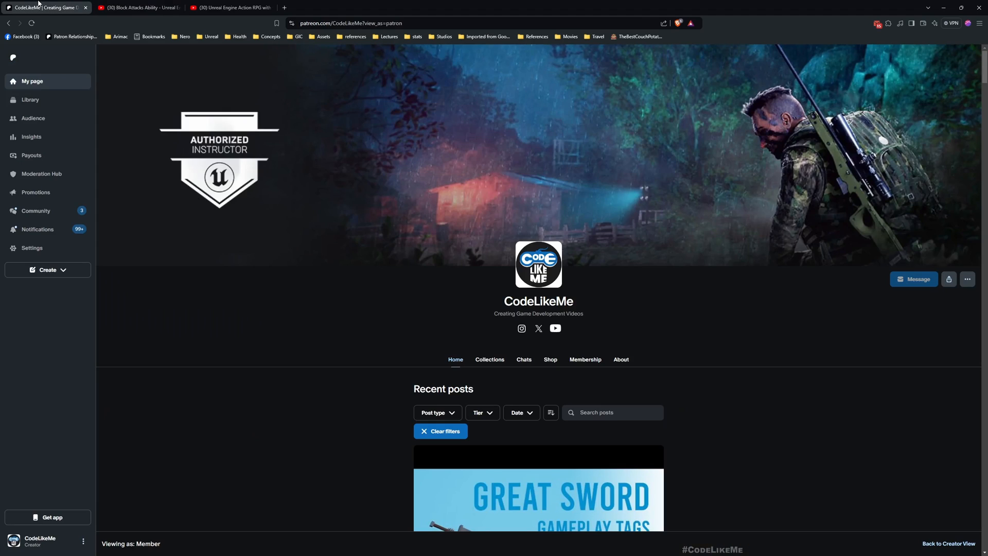
{"action": "scroll", "coordinate": [337, 340], "scroll_direction": "down", "scroll_amount": 2}
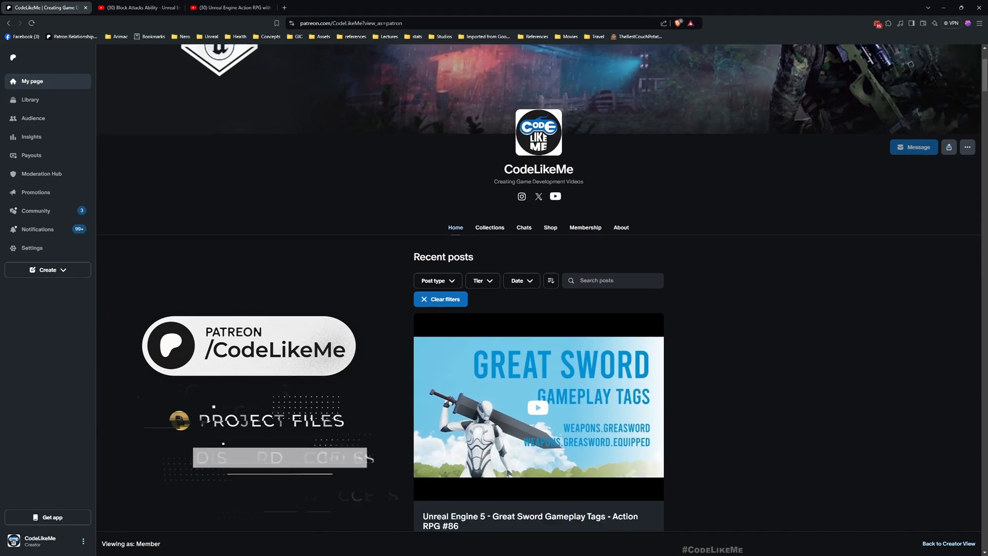
{"action": "scroll", "coordinate": [538, 310], "scroll_direction": "down", "scroll_amount": 2}
{"action": "scroll", "coordinate": [538, 308], "scroll_direction": "down", "scroll_amount": 2}
{"action": "scroll", "coordinate": [538, 309], "scroll_direction": "down", "scroll_amount": 1}
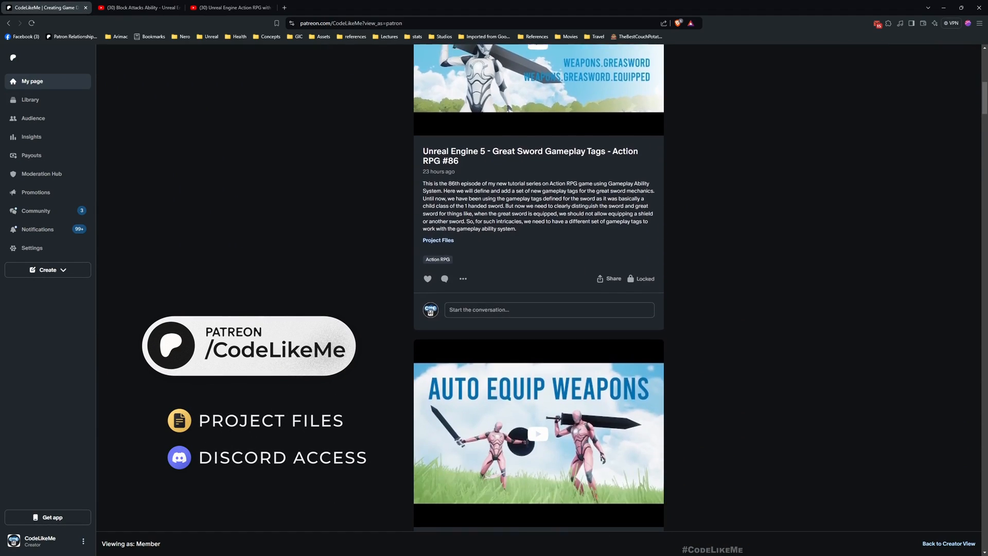
{"action": "scroll", "coordinate": [538, 309], "scroll_direction": "down", "scroll_amount": 1}
{"action": "scroll", "coordinate": [538, 309], "scroll_direction": "down", "scroll_amount": 2}
{"action": "scroll", "coordinate": [538, 308], "scroll_direction": "down", "scroll_amount": 2}
{"action": "scroll", "coordinate": [537, 309], "scroll_direction": "down", "scroll_amount": 2}
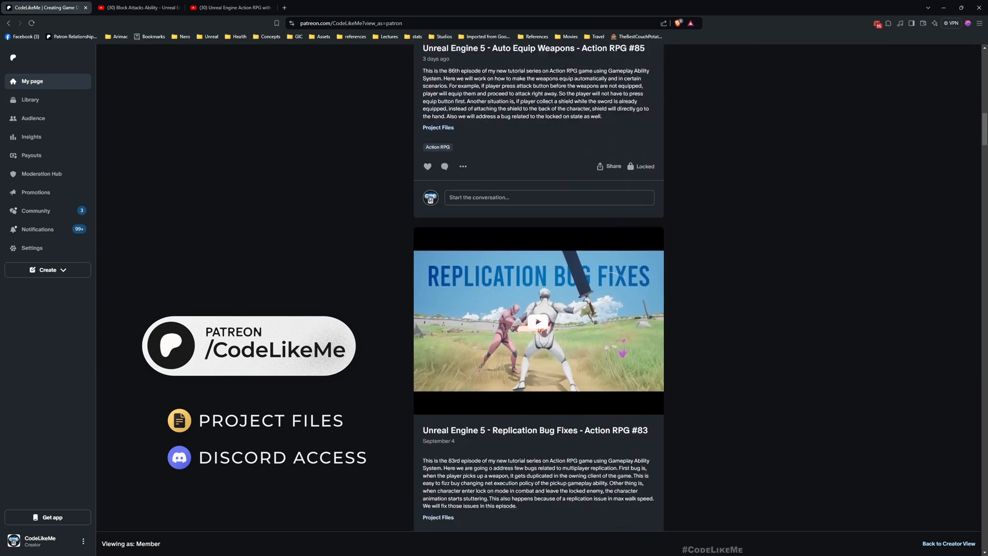
{"action": "scroll", "coordinate": [538, 309], "scroll_direction": "down", "scroll_amount": 1}
{"action": "scroll", "coordinate": [538, 309], "scroll_direction": "down", "scroll_amount": 2}
{"action": "scroll", "coordinate": [538, 309], "scroll_direction": "down", "scroll_amount": 2}
{"action": "scroll", "coordinate": [538, 309], "scroll_direction": "down", "scroll_amount": 2}
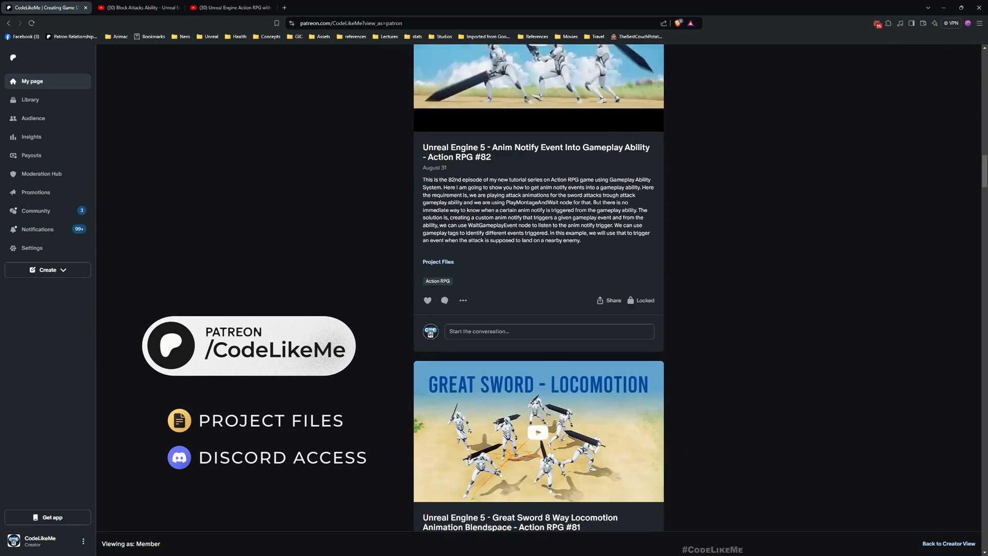
{"action": "scroll", "coordinate": [537, 308], "scroll_direction": "down", "scroll_amount": 2}
{"action": "scroll", "coordinate": [538, 309], "scroll_direction": "down", "scroll_amount": 2}
{"action": "scroll", "coordinate": [538, 309], "scroll_direction": "down", "scroll_amount": 2}
{"action": "scroll", "coordinate": [538, 308], "scroll_direction": "down", "scroll_amount": 2}
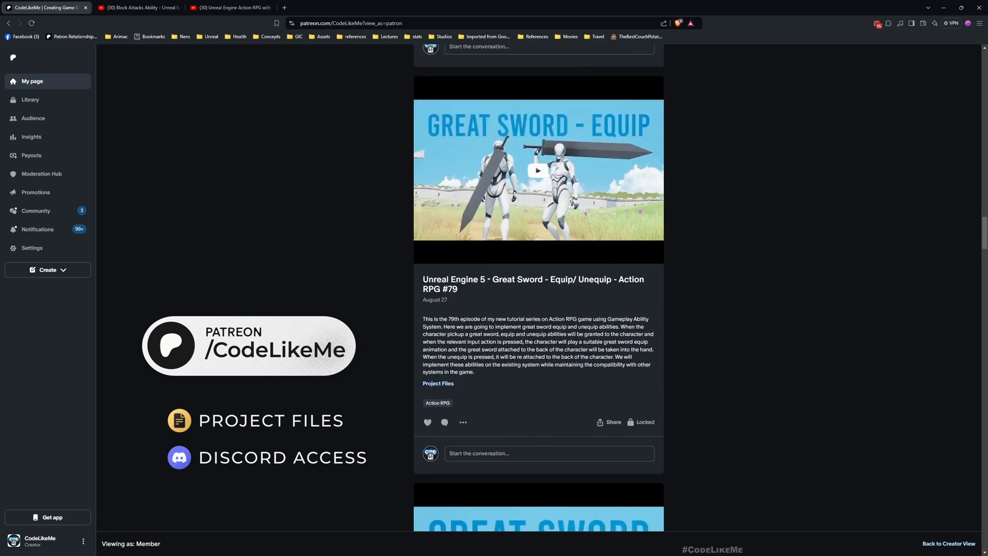
{"action": "scroll", "coordinate": [538, 309], "scroll_direction": "down", "scroll_amount": 2}
{"action": "scroll", "coordinate": [538, 309], "scroll_direction": "down", "scroll_amount": 2}
{"action": "scroll", "coordinate": [538, 309], "scroll_direction": "down", "scroll_amount": 2}
{"action": "scroll", "coordinate": [538, 309], "scroll_direction": "down", "scroll_amount": 2}
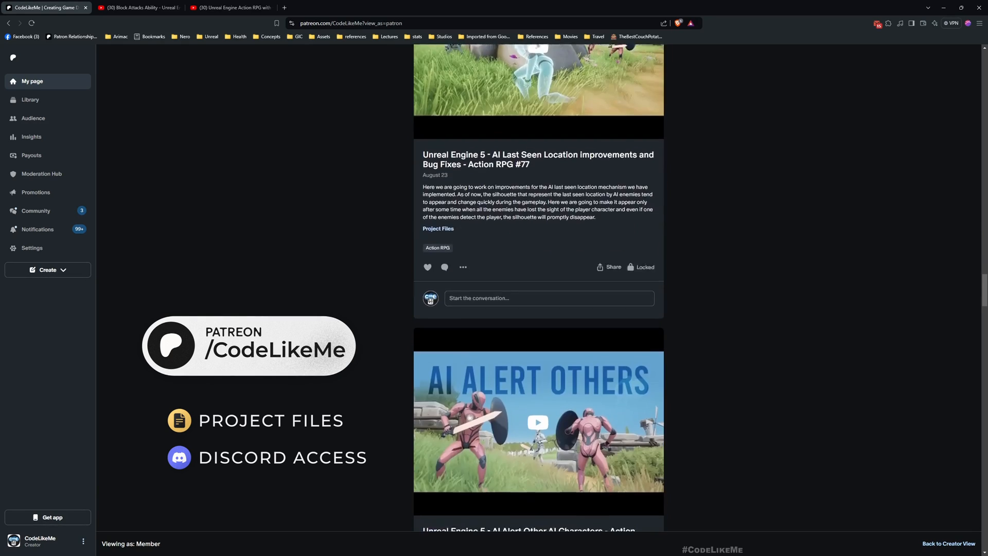
{"action": "scroll", "coordinate": [538, 309], "scroll_direction": "down", "scroll_amount": 2}
{"action": "scroll", "coordinate": [538, 308], "scroll_direction": "down", "scroll_amount": 2}
{"action": "scroll", "coordinate": [538, 308], "scroll_direction": "down", "scroll_amount": 2}
{"action": "scroll", "coordinate": [538, 308], "scroll_direction": "down", "scroll_amount": 2}
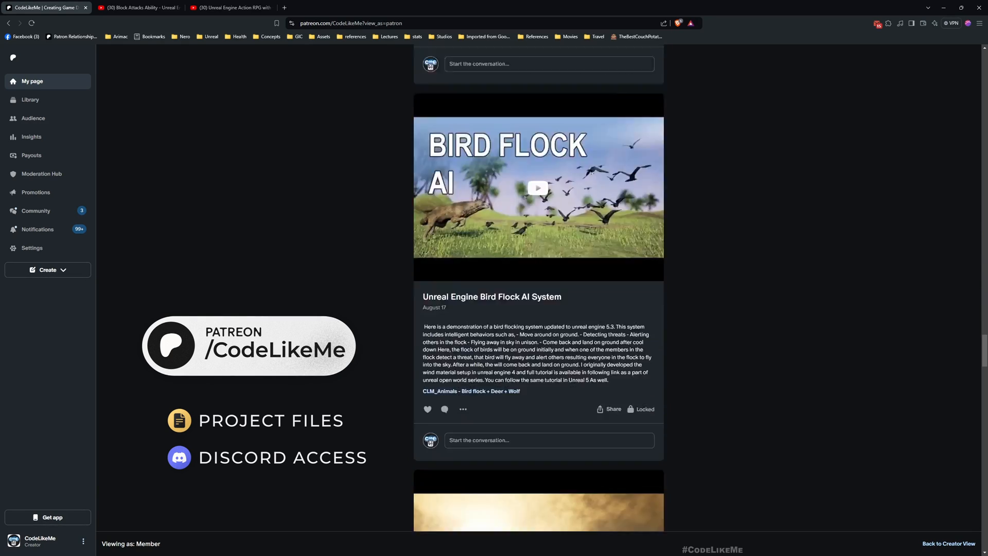
{"action": "scroll", "coordinate": [538, 309], "scroll_direction": "down", "scroll_amount": 2}
{"action": "scroll", "coordinate": [537, 309], "scroll_direction": "down", "scroll_amount": 3}
{"action": "scroll", "coordinate": [538, 309], "scroll_direction": "down", "scroll_amount": 2}
{"action": "scroll", "coordinate": [538, 309], "scroll_direction": "down", "scroll_amount": 2}
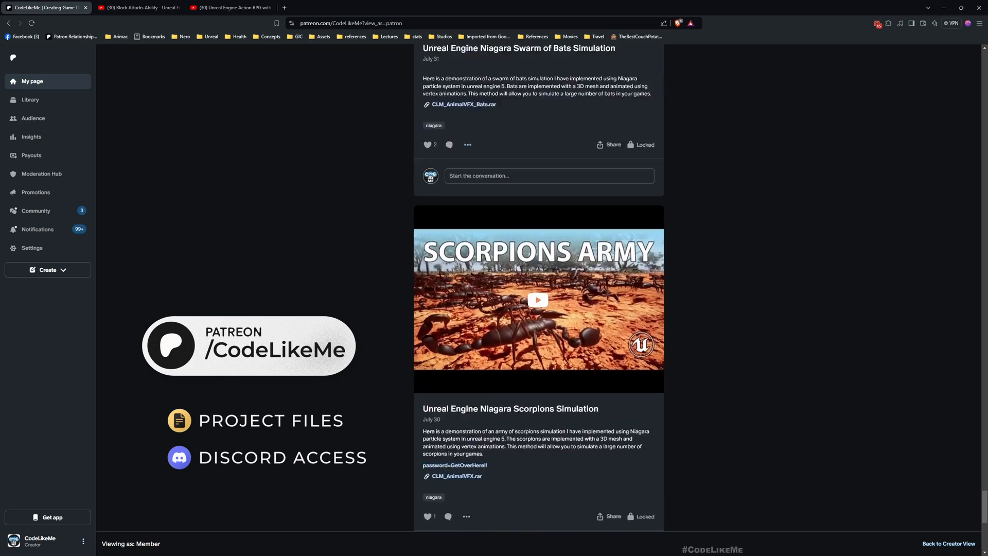
{"action": "scroll", "coordinate": [538, 309], "scroll_direction": "down", "scroll_amount": 3}
{"action": "scroll", "coordinate": [538, 309], "scroll_direction": "down", "scroll_amount": 2}
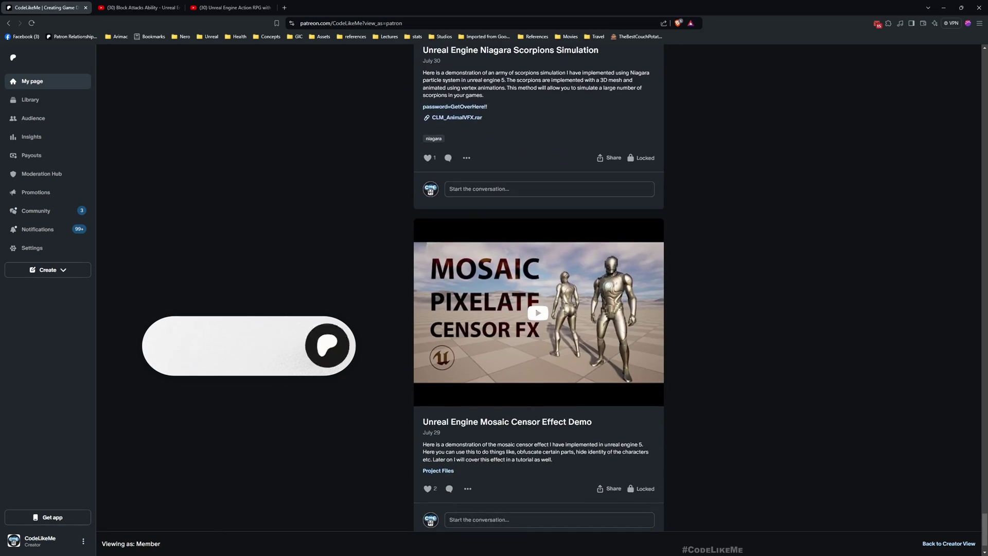
{"action": "left_click", "coordinate": [210, 7]}
{"action": "scroll", "coordinate": [463, 270], "scroll_direction": "down", "scroll_amount": 2}
{"action": "scroll", "coordinate": [463, 270], "scroll_direction": "down", "scroll_amount": 2}
{"action": "scroll", "coordinate": [286, 239], "scroll_direction": "down", "scroll_amount": 2}
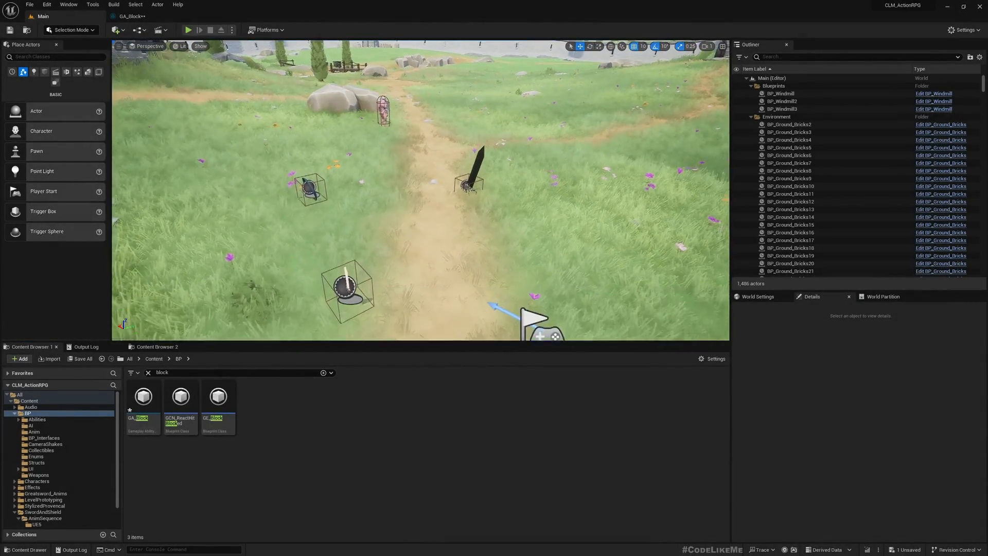
{"action": "right_click_drag", "start_coordinate": [421, 189], "coordinate": [464, 155]}
{"action": "right_click_drag", "start_coordinate": [421, 232], "coordinate": [420, 155]}
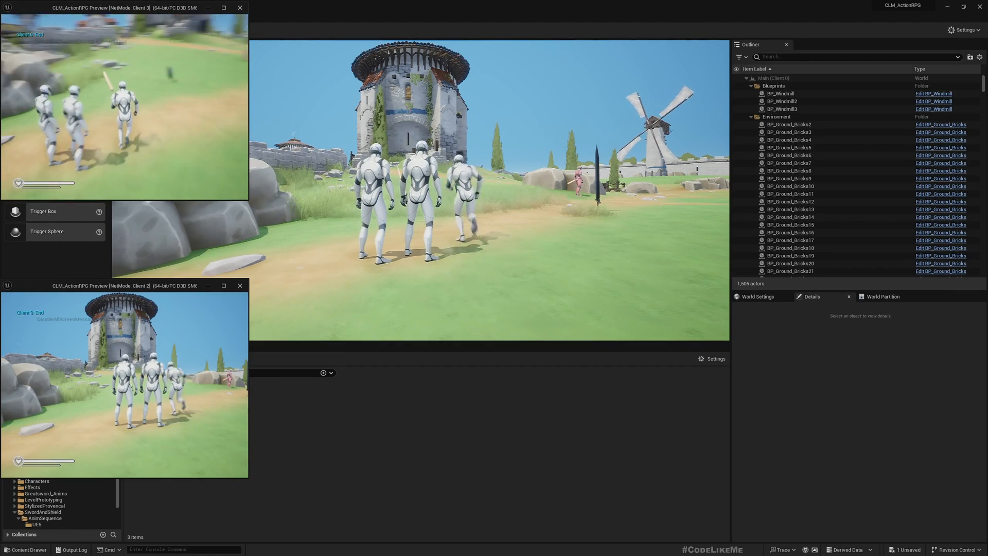
{"action": "key", "text": "w"}
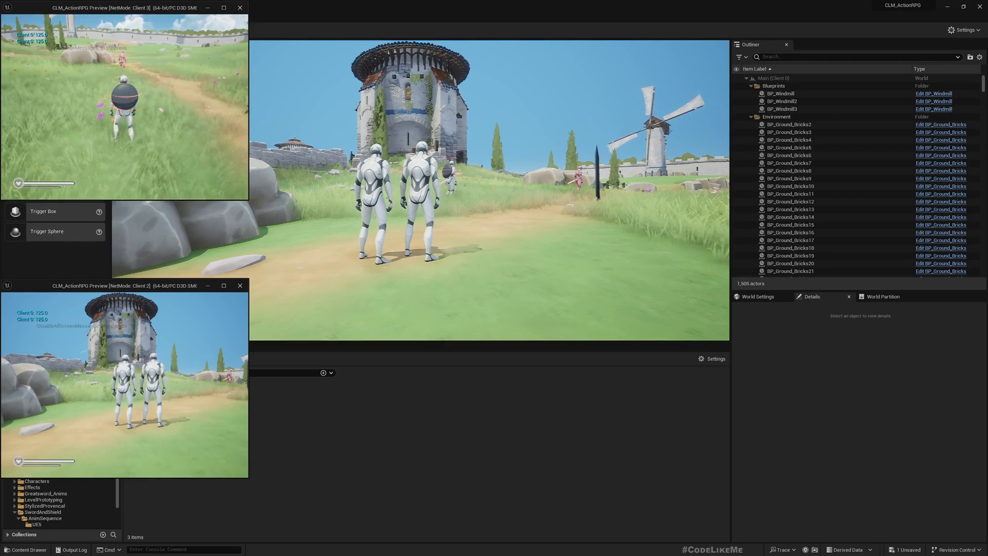
{"action": "left_click", "coordinate": [123, 101]}
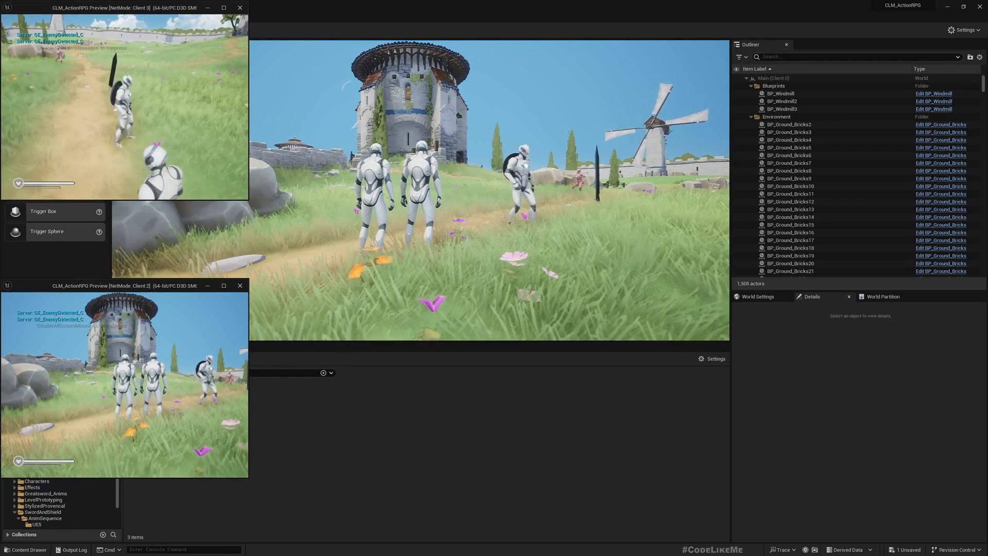
{"action": "left_click", "coordinate": [124, 101]}
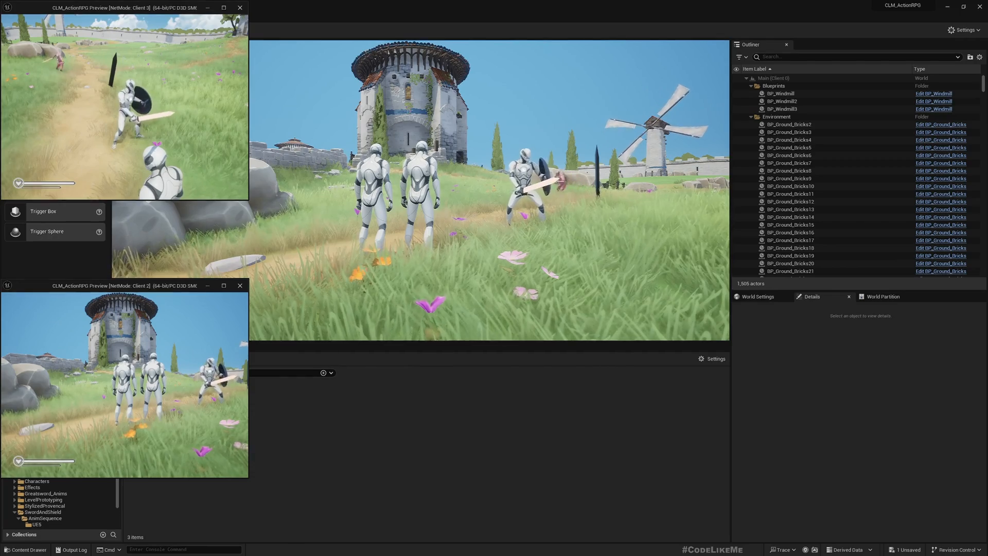
{"action": "key", "text": "w"}
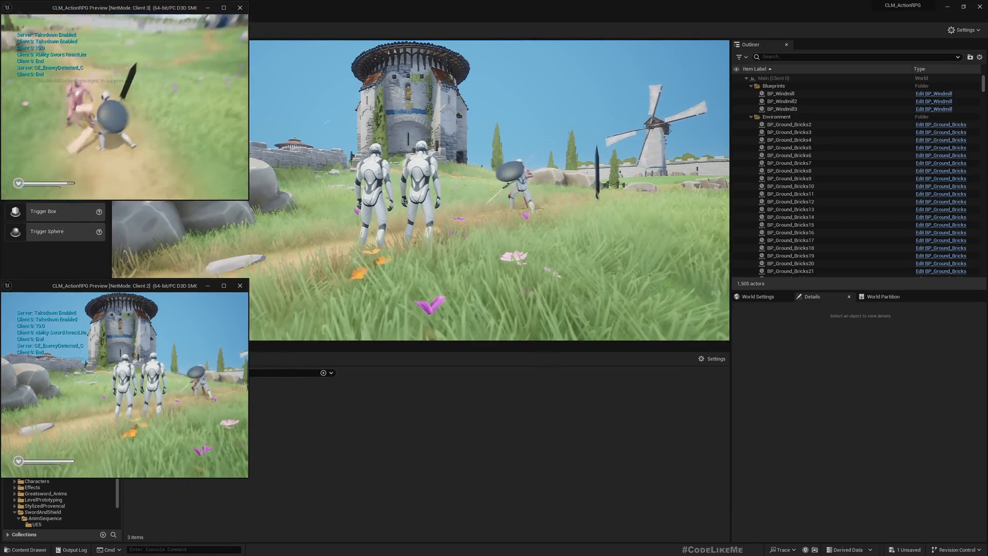
{"action": "key", "text": "Escape"}
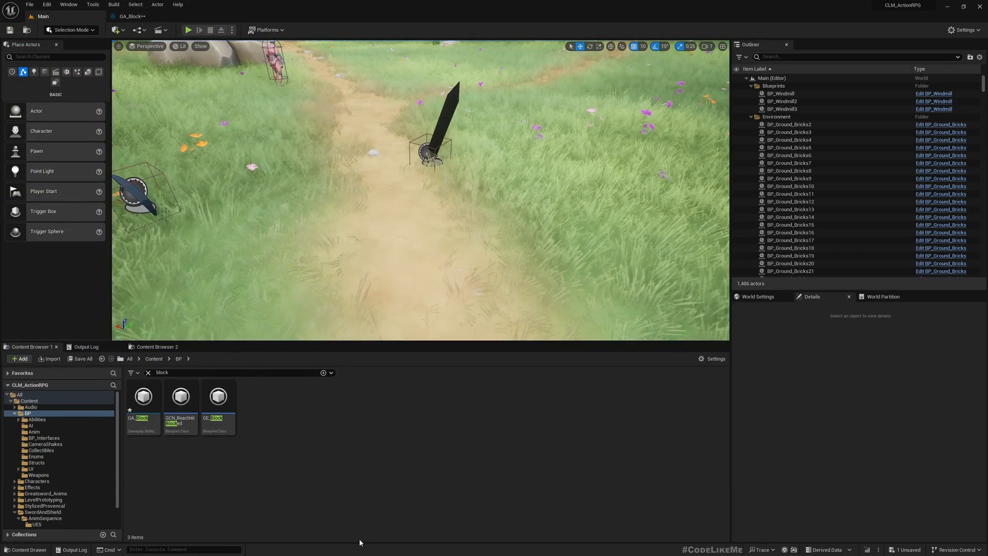
- Inspect GA_Block's activation nodes around PlayMontageAndWait in its event graph
{"action": "double_click", "coordinate": [143, 401]}
{"action": "right_click_drag", "start_coordinate": [287, 185], "coordinate": [275, 242]}
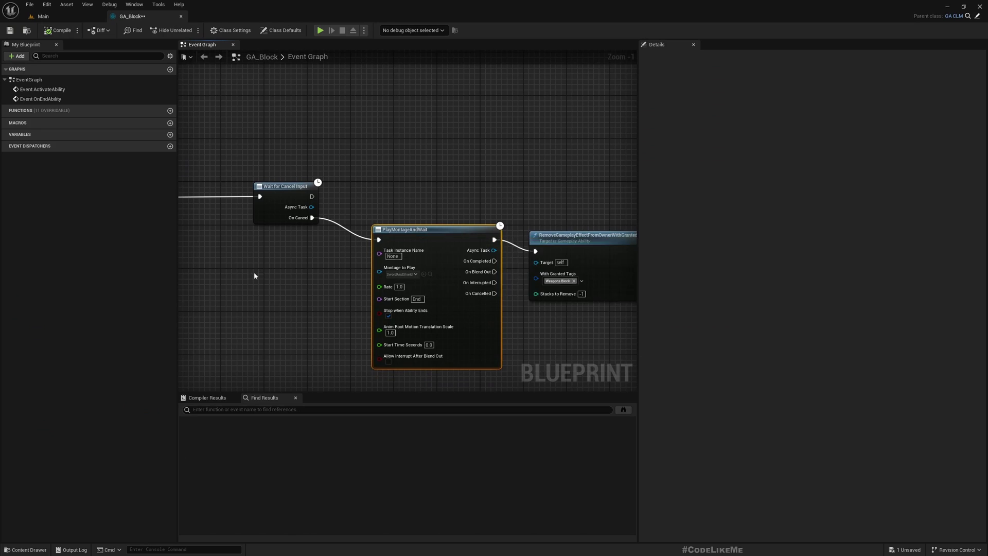
{"action": "right_click_drag", "start_coordinate": [419, 238], "coordinate": [216, 202]}
{"action": "right_click_drag", "start_coordinate": [463, 279], "coordinate": [626, 247]}
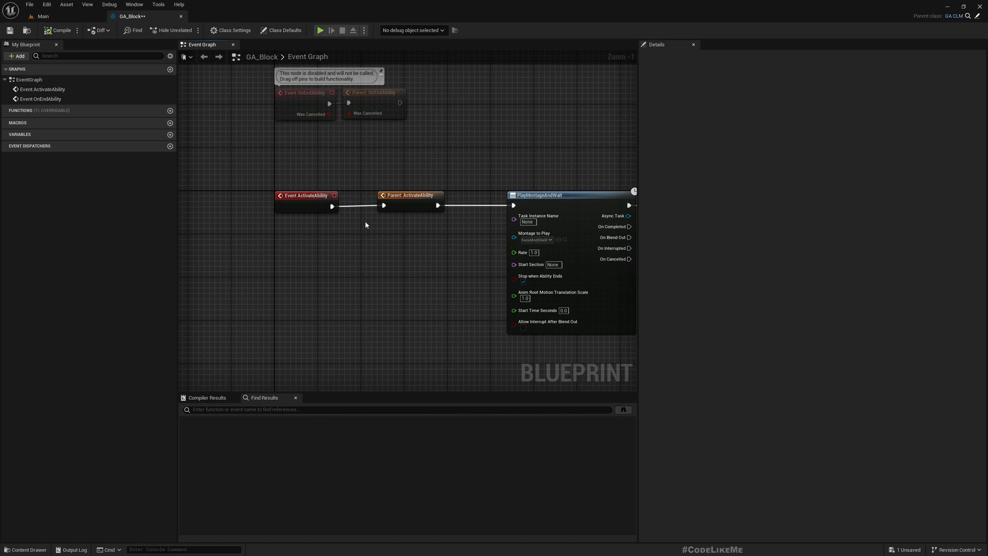
{"action": "scroll", "coordinate": [365, 224], "scroll_direction": "up", "scroll_amount": 2}
{"action": "right_click_drag", "start_coordinate": [432, 255], "coordinate": [278, 277]}
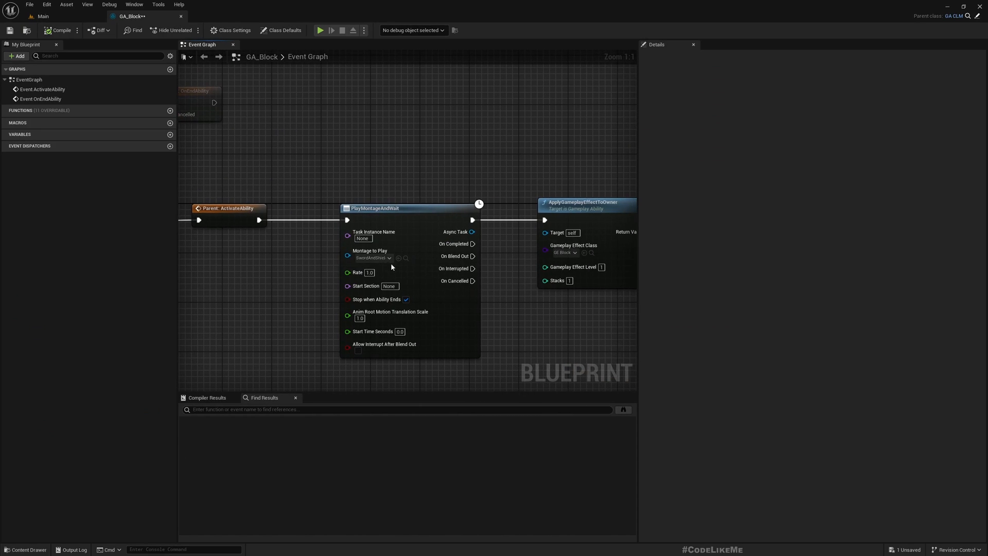
- From the main level's Content Browser, open the SwordAndShield_Block montage
{"action": "left_click", "coordinate": [404, 258]}
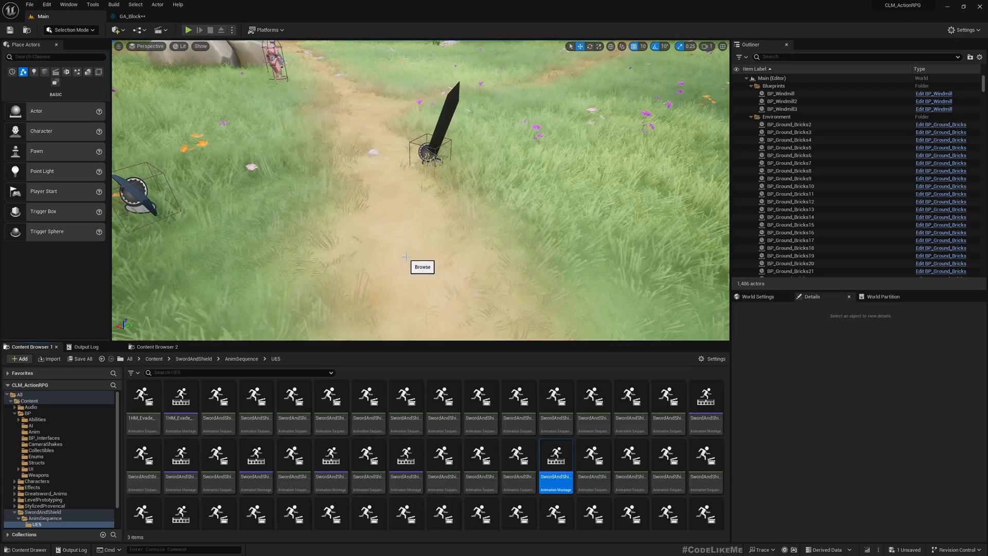
{"action": "double_click", "coordinate": [609, 457]}
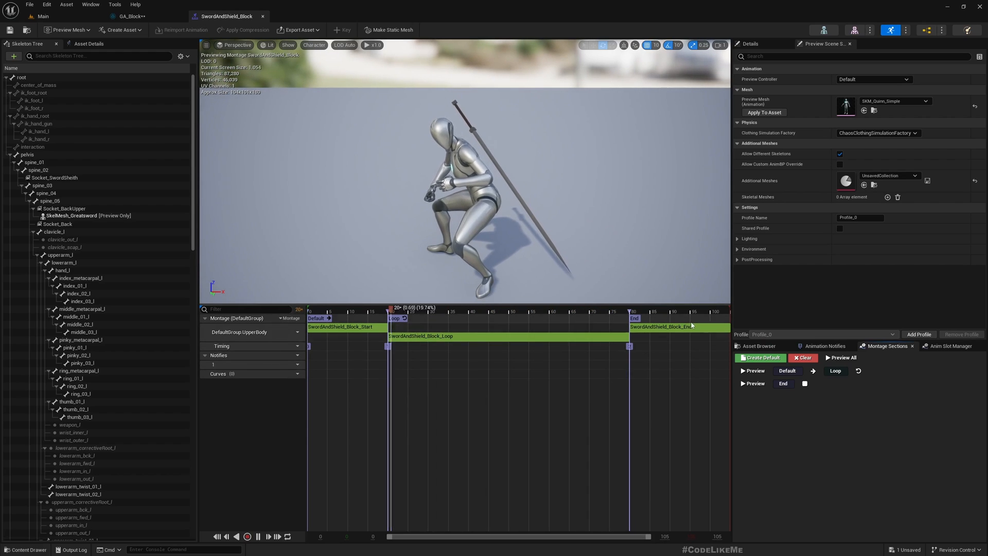
- Play the block montage from the start and scrub through the Loop section
{"action": "mouse_move", "coordinate": [355, 312]}
{"action": "left_mouse_down"}
{"action": "mouse_move", "coordinate": [308, 312]}
{"action": "mouse_move", "coordinate": [364, 310]}
{"action": "left_mouse_up"}
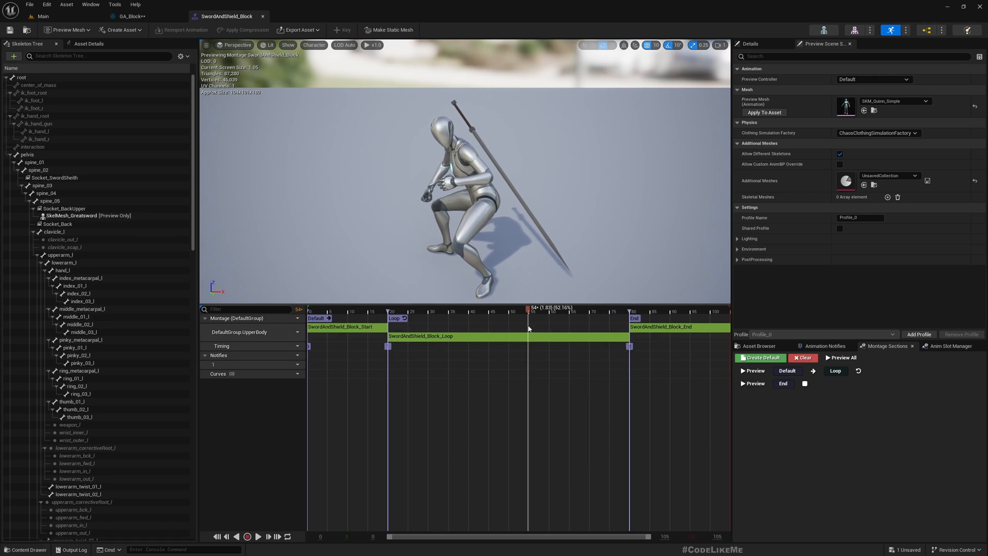
{"action": "key", "text": "space"}
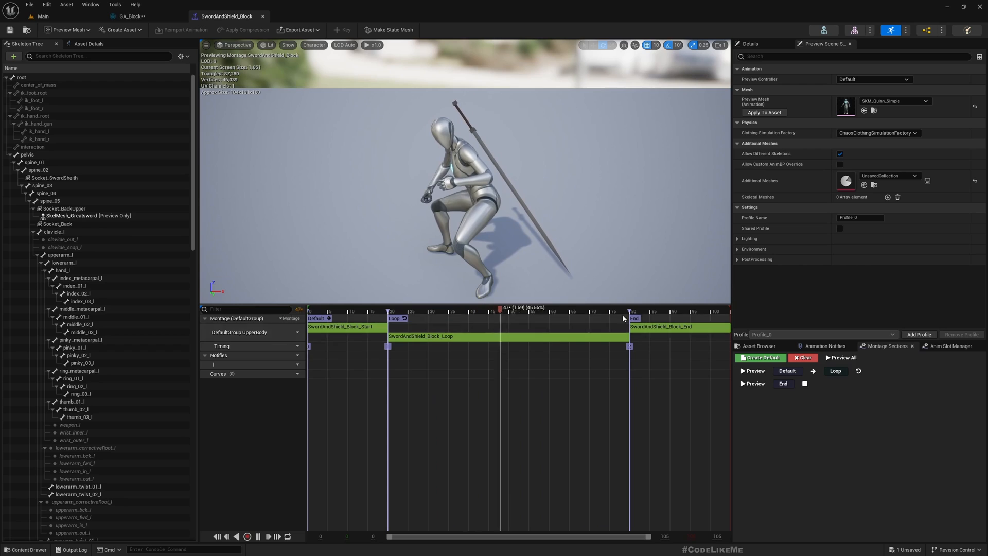
{"action": "left_click", "coordinate": [458, 311]}
{"action": "left_click_drag", "start_coordinate": [447, 311], "coordinate": [593, 311]}
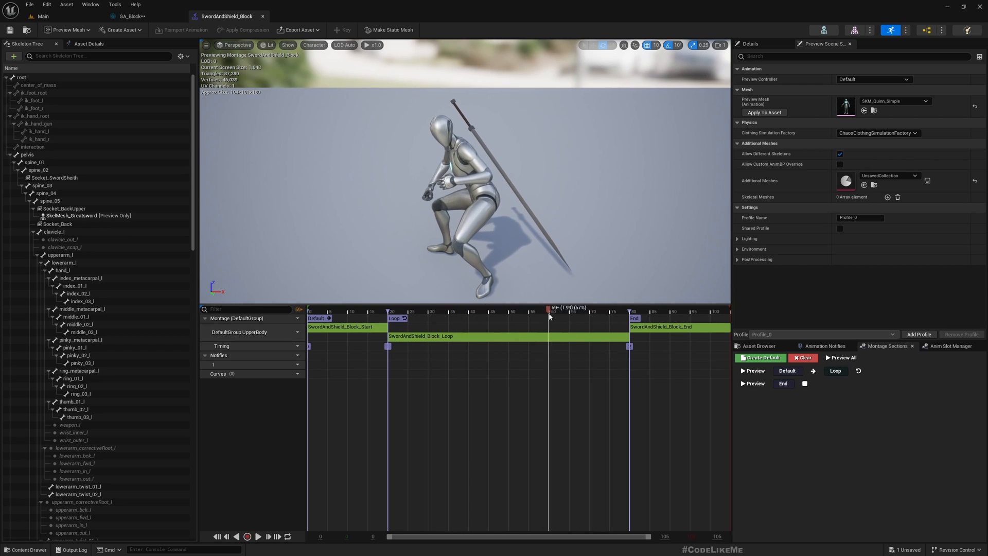
- Scrub the preview through the montage's End section
{"action": "left_click_drag", "start_coordinate": [597, 310], "coordinate": [647, 311]}
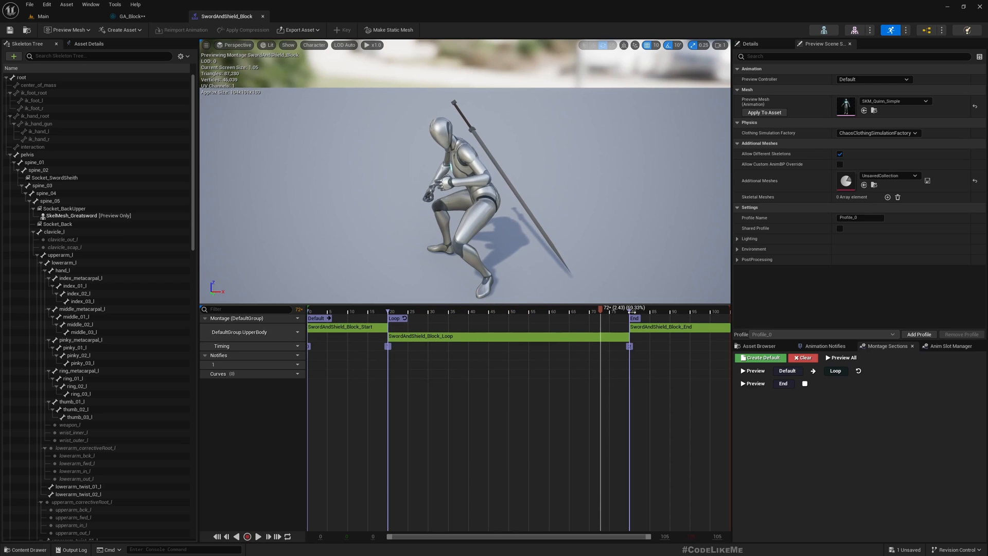
{"action": "left_click_drag", "start_coordinate": [642, 312], "coordinate": [637, 311]}
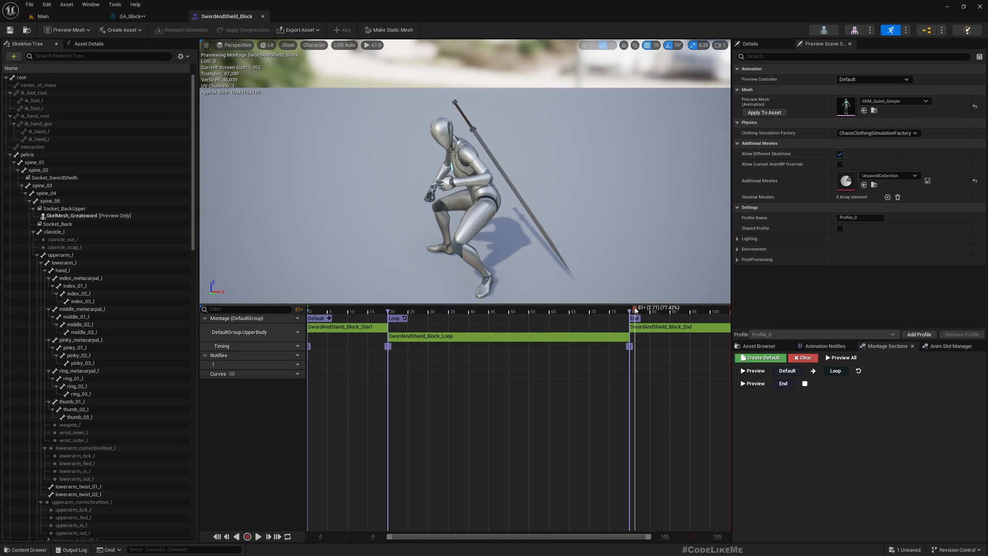
{"action": "mouse_move", "coordinate": [640, 309]}
{"action": "left_mouse_down"}
{"action": "mouse_move", "coordinate": [716, 311]}
{"action": "mouse_move", "coordinate": [706, 308]}
{"action": "left_mouse_up"}
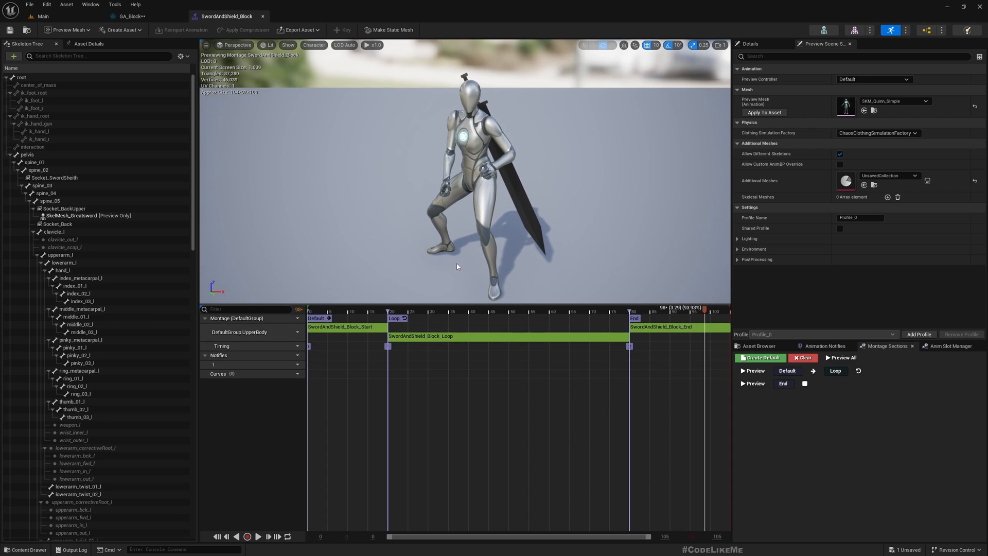
{"action": "left_click", "coordinate": [131, 17]}
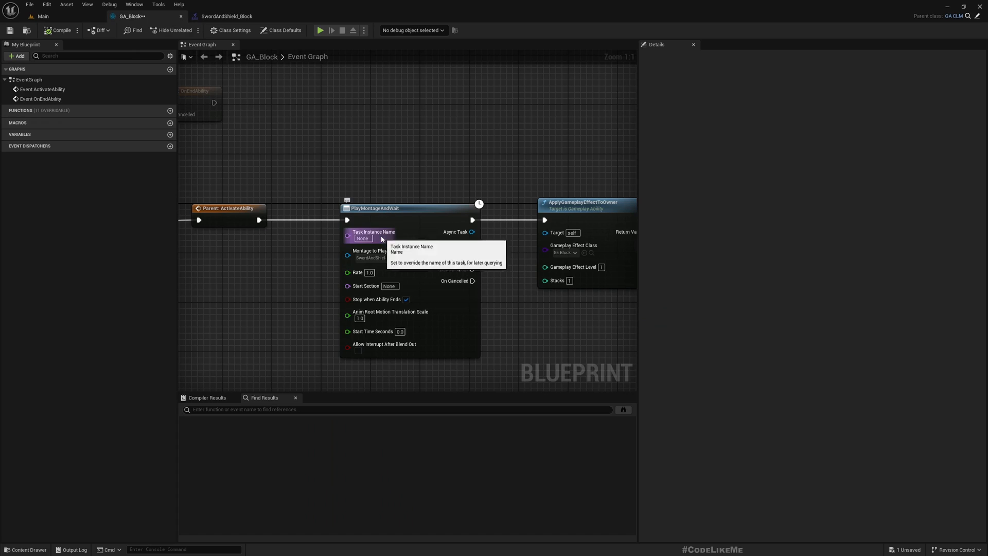
{"action": "right_click_drag", "start_coordinate": [311, 254], "coordinate": [385, 256]}
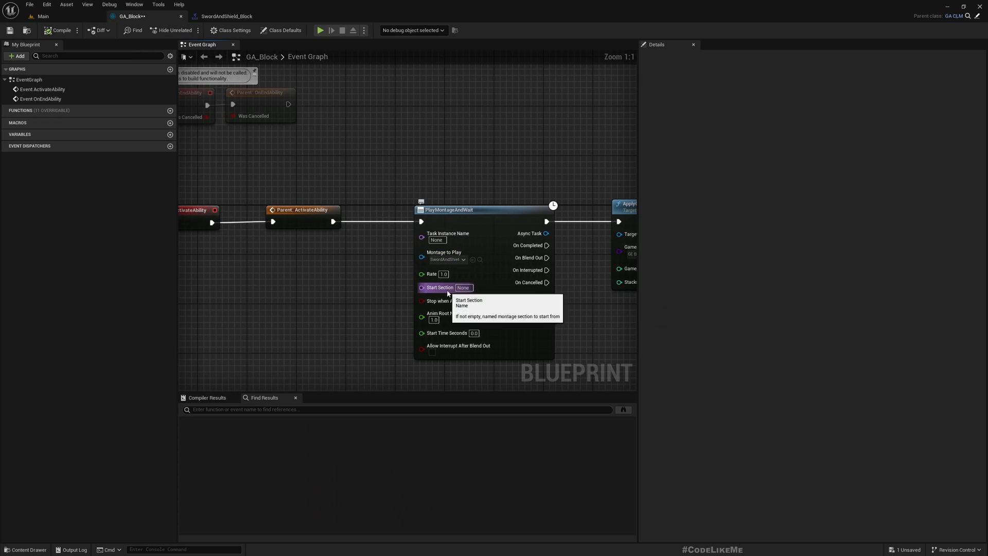
{"action": "right_click_drag", "start_coordinate": [432, 288], "coordinate": [349, 288]}
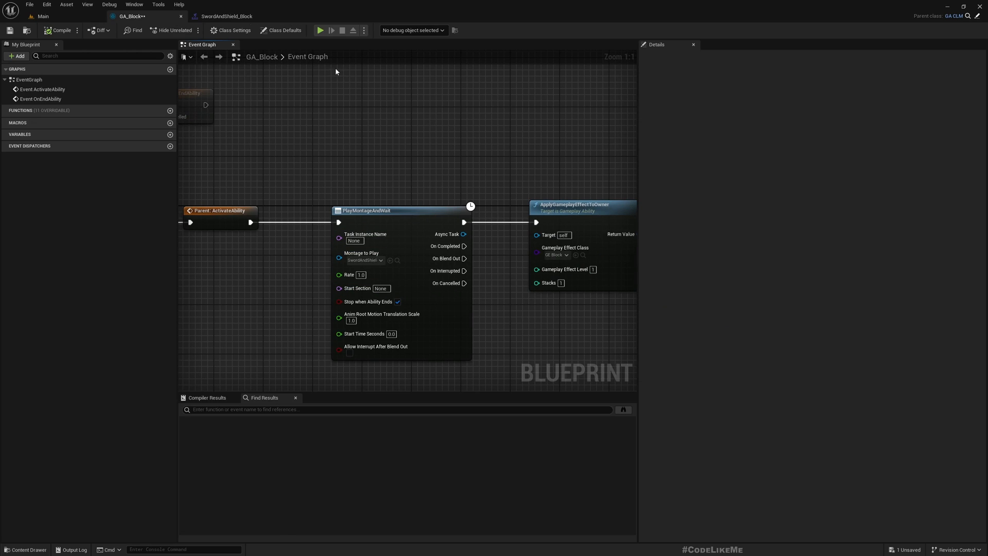
{"action": "left_click", "coordinate": [226, 17]}
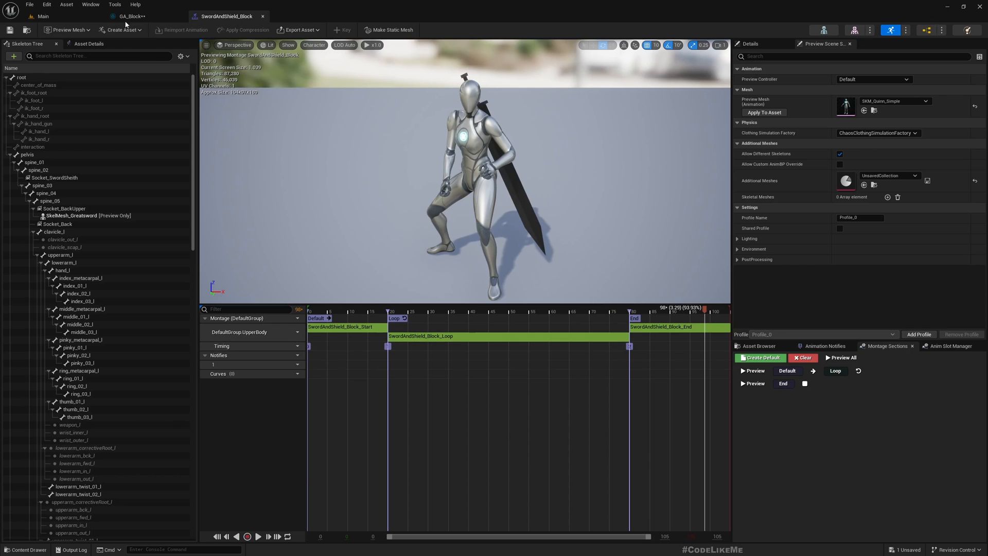
{"action": "left_click", "coordinate": [132, 16]}
{"action": "right_click_drag", "start_coordinate": [471, 143], "coordinate": [355, 192]}
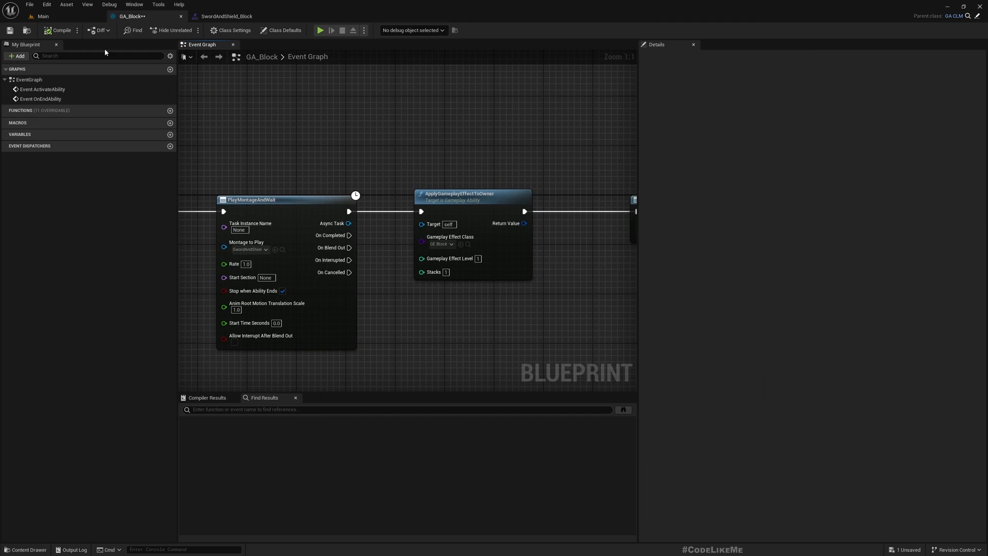
{"action": "left_click", "coordinate": [227, 17]}
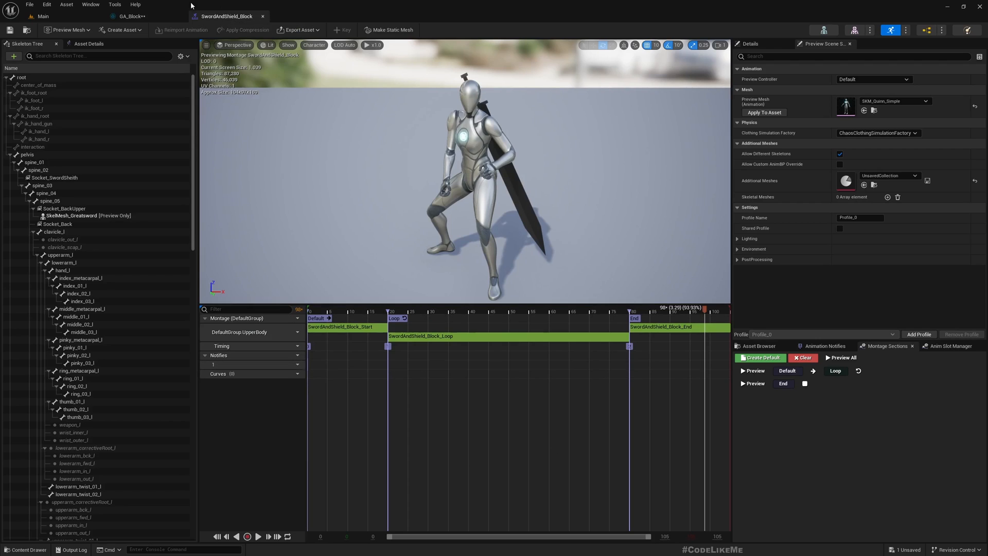
{"action": "left_click", "coordinate": [131, 16]}
{"action": "right_click_drag", "start_coordinate": [464, 193], "coordinate": [355, 247]}
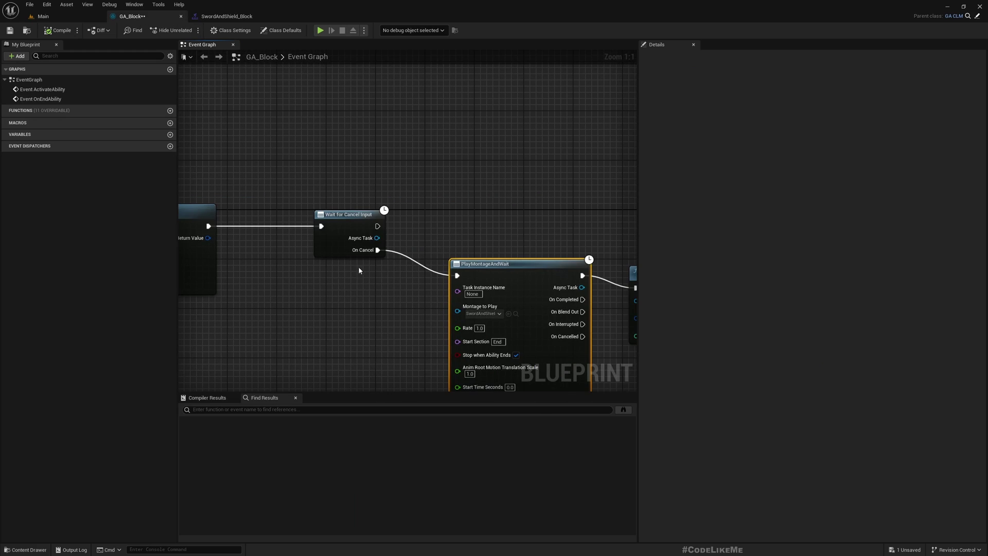
{"action": "left_click", "coordinate": [348, 224]}
{"action": "right_click_drag", "start_coordinate": [369, 286], "coordinate": [328, 288]}
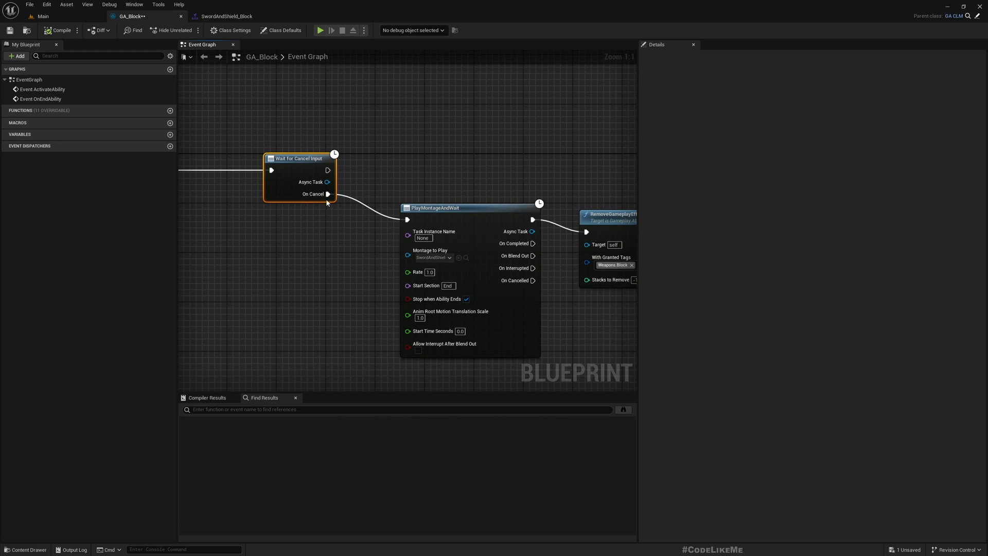
{"action": "right_click_drag", "start_coordinate": [428, 179], "coordinate": [289, 150]}
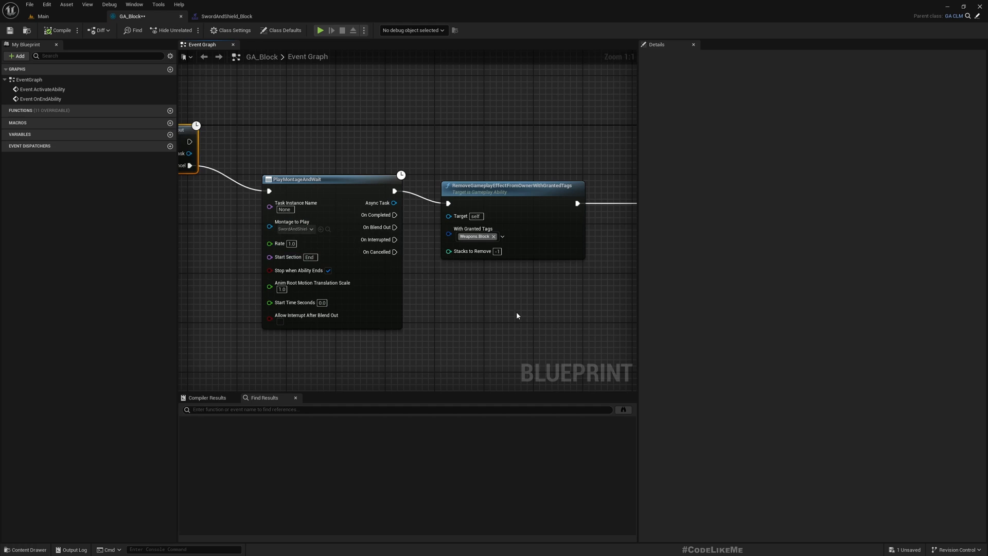
{"action": "right_click_drag", "start_coordinate": [516, 311], "coordinate": [405, 361]}
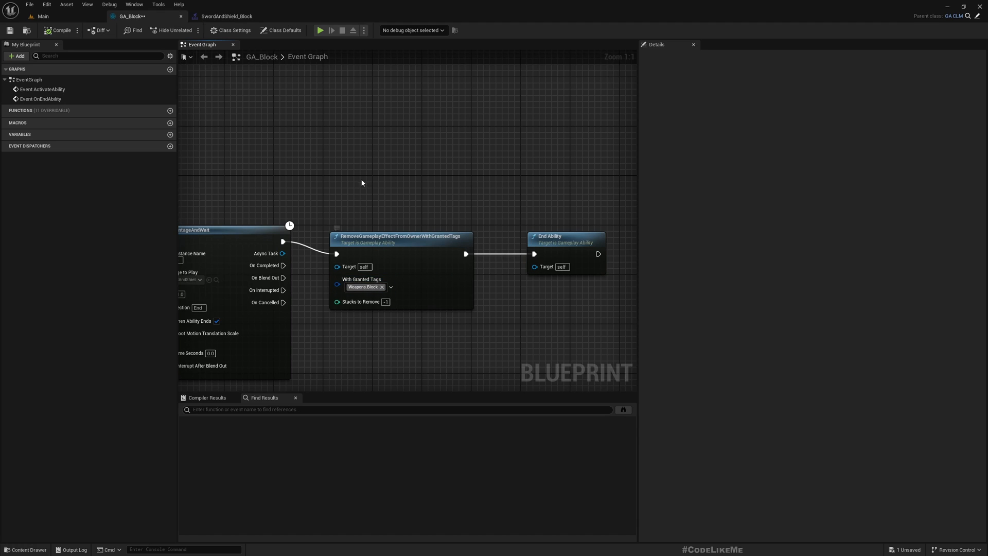
{"action": "left_click_drag", "start_coordinate": [505, 209], "coordinate": [614, 286]}
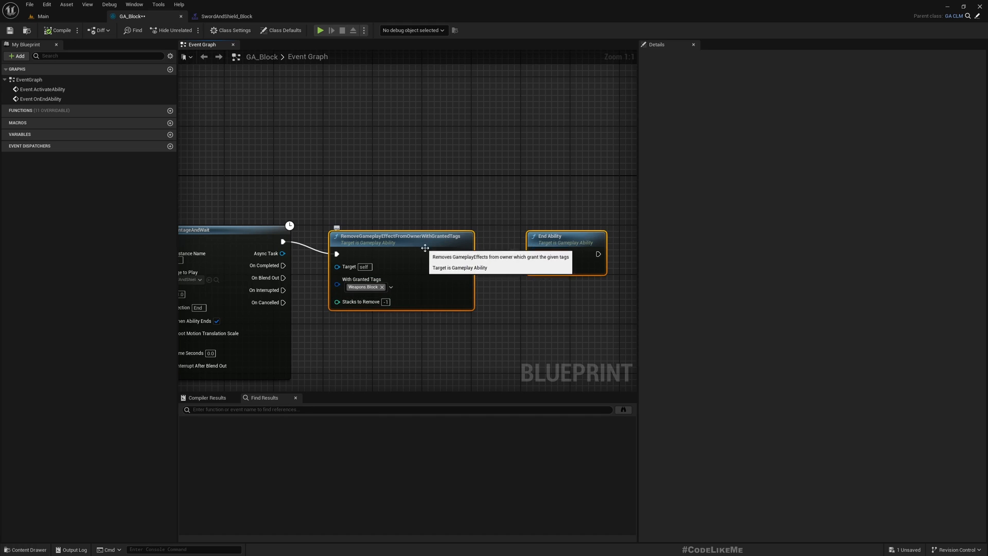
{"action": "scroll", "coordinate": [423, 309], "scroll_direction": "down", "scroll_amount": 4}
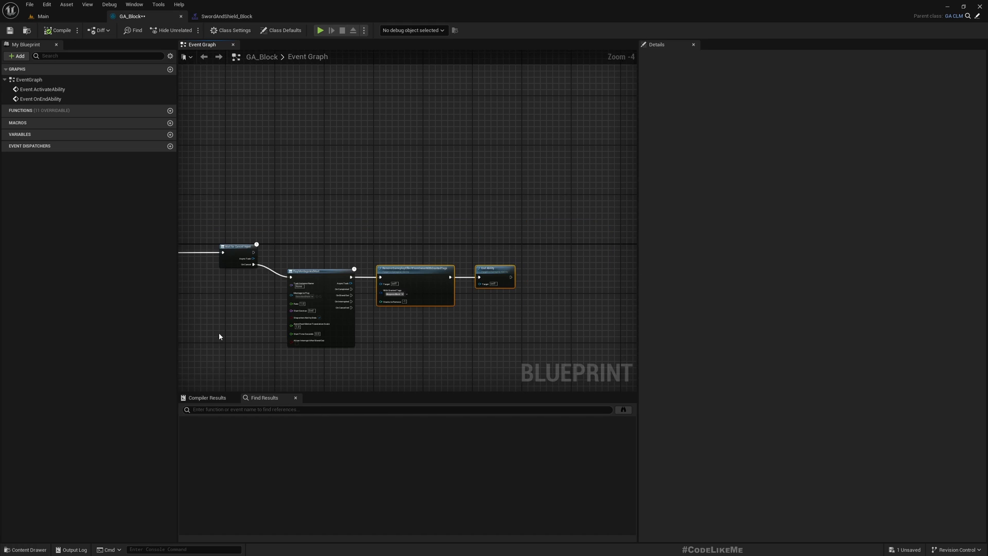
{"action": "right_click_drag", "start_coordinate": [219, 335], "coordinate": [321, 287]}
{"action": "scroll", "coordinate": [495, 273], "scroll_direction": "up", "scroll_amount": 4}
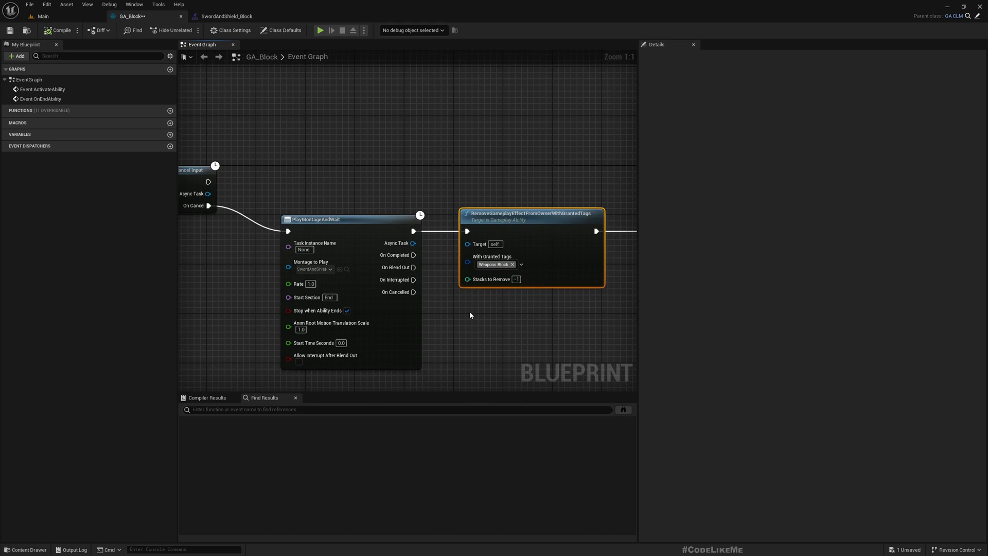
{"action": "scroll", "coordinate": [469, 309], "scroll_direction": "down", "scroll_amount": 3}
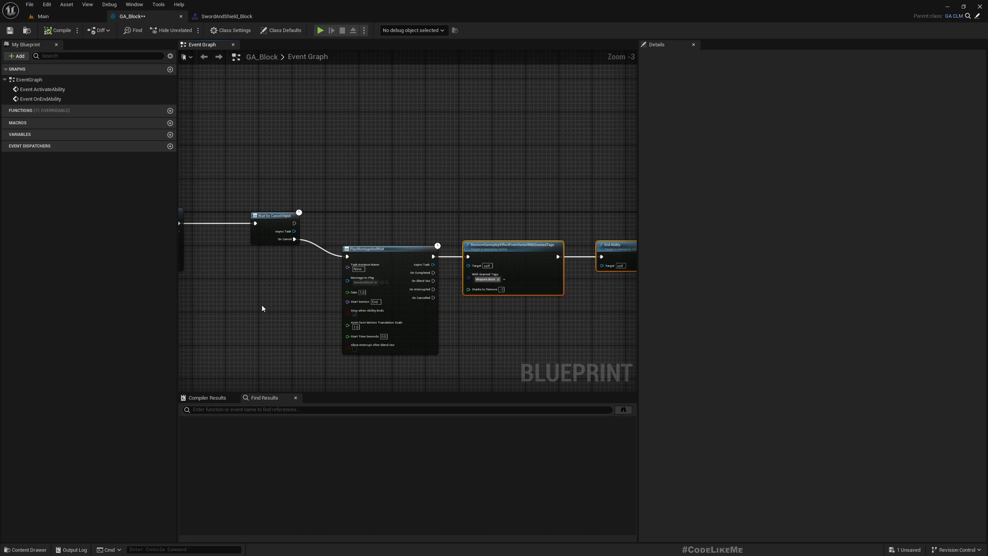
{"action": "right_click_drag", "start_coordinate": [262, 307], "coordinate": [630, 311]}
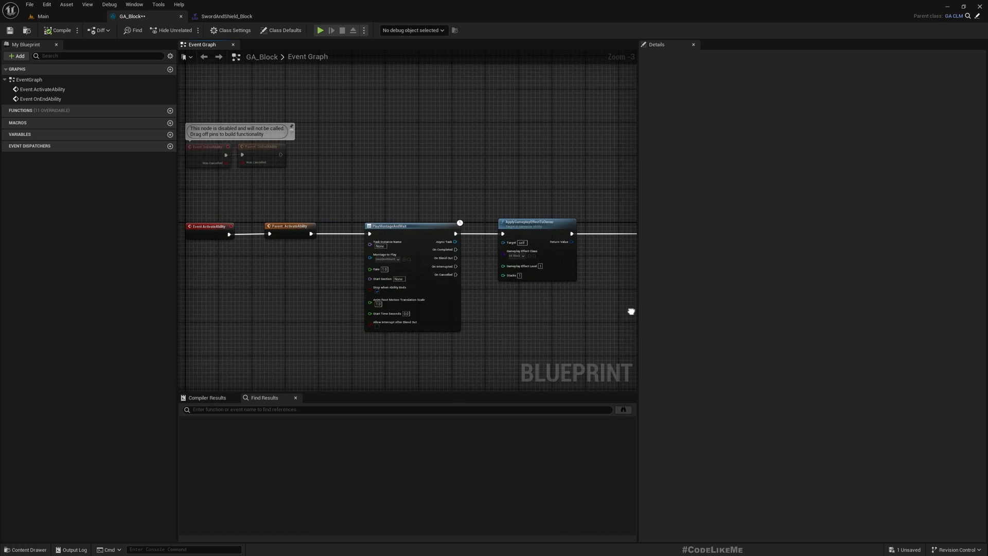
{"action": "scroll", "coordinate": [444, 303], "scroll_direction": "up", "scroll_amount": 3}
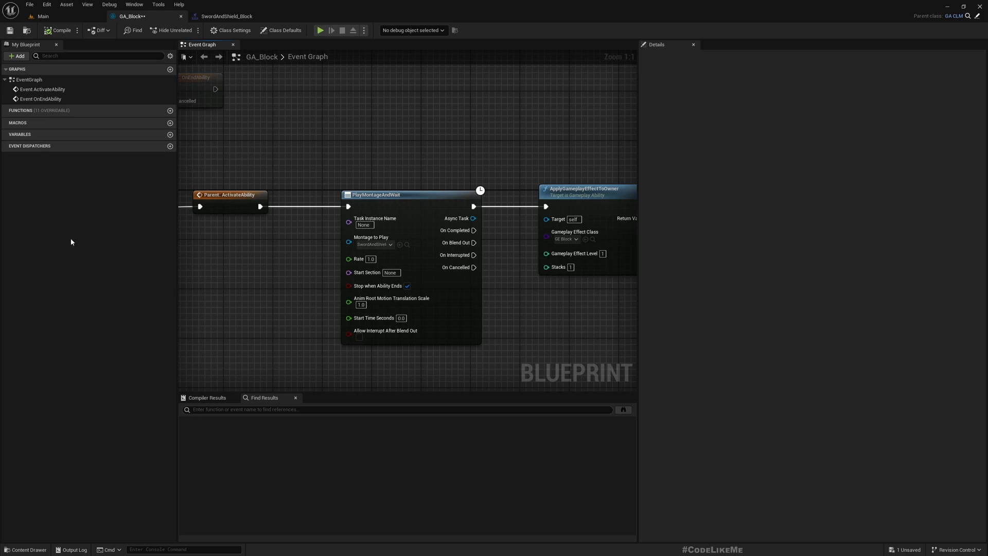
- Duplicate GA_Block in the Content Browser and name the copy GA_BlockGreatSword
{"action": "left_click", "coordinate": [26, 30]}
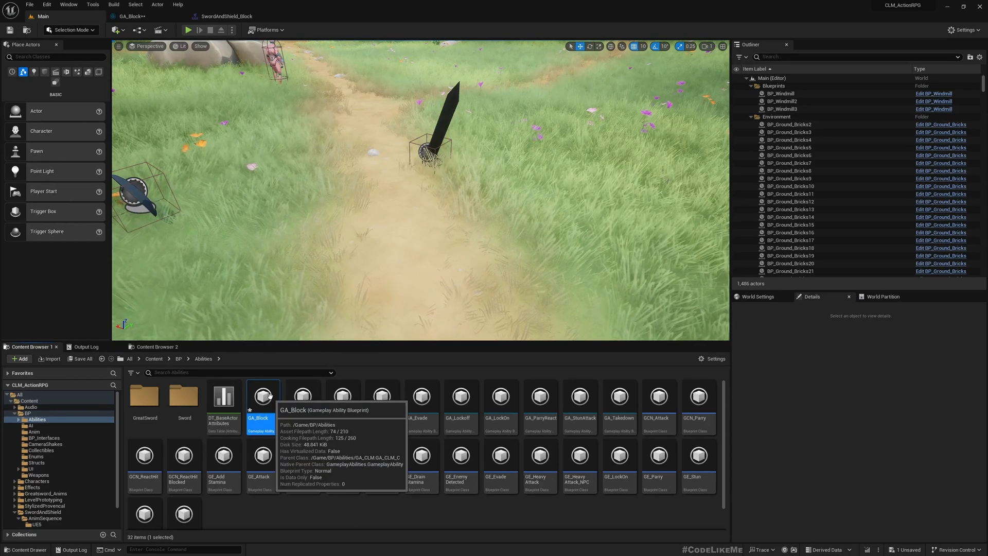
{"action": "mouse_move", "coordinate": [263, 405]}
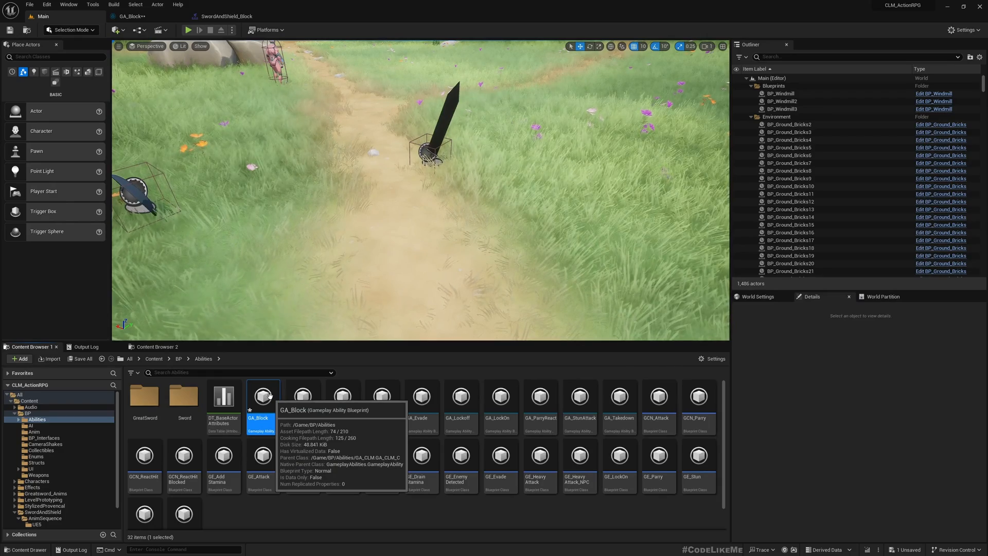
{"action": "key", "text": "ctrl+d"}
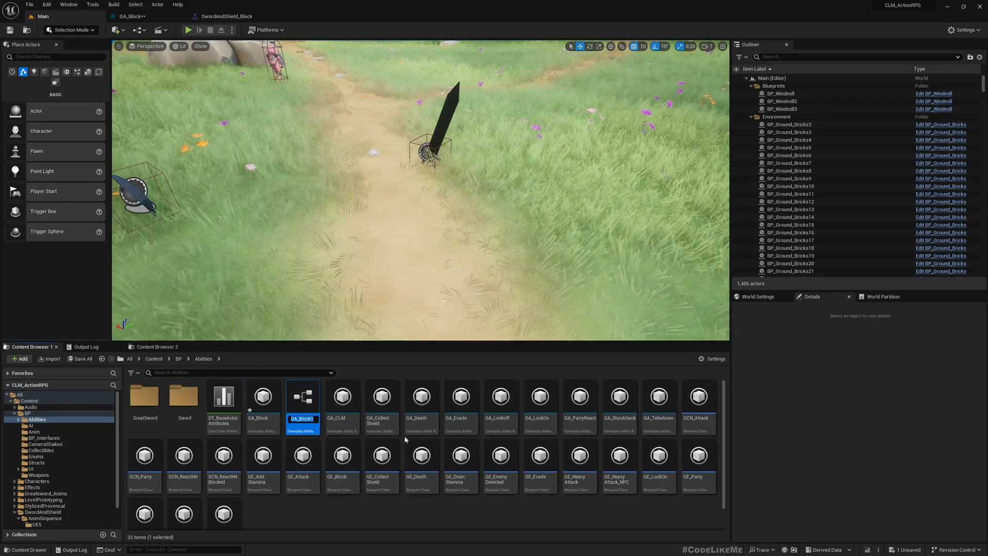
{"action": "type", "text": "G"}
{"action": "key", "text": "Escape"}
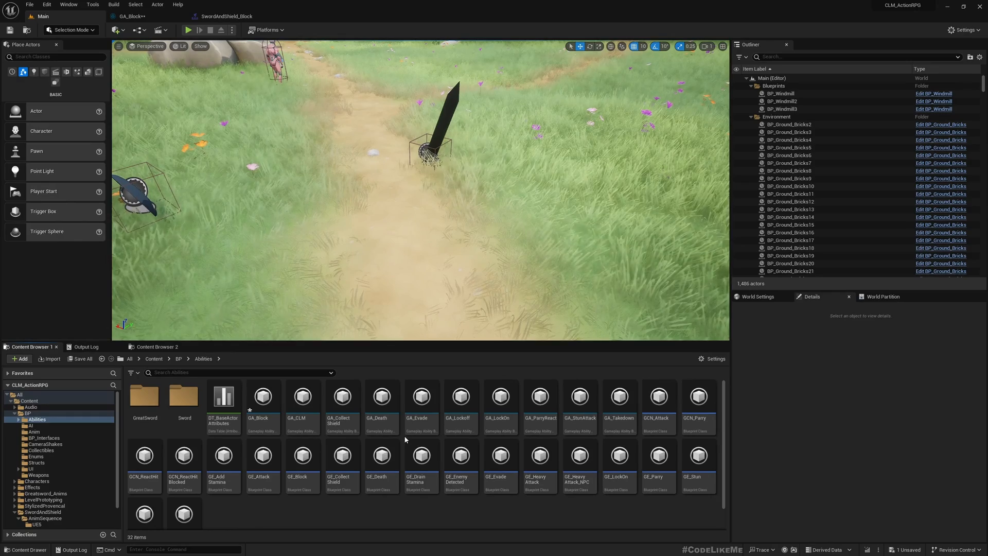
{"action": "key", "text": "ctrl+d"}
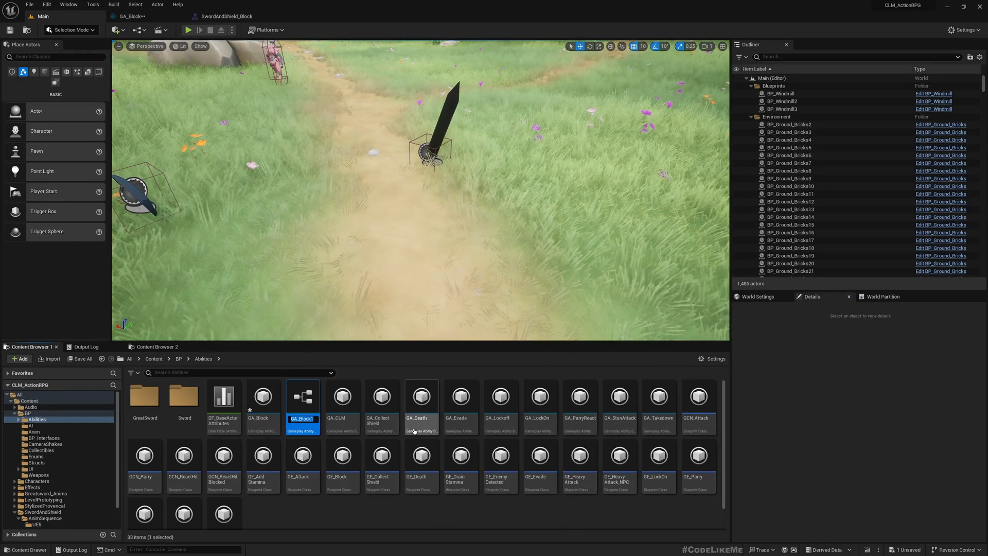
{"action": "key", "text": "BackSpace"}
{"action": "type", "text": "GreatSword"}
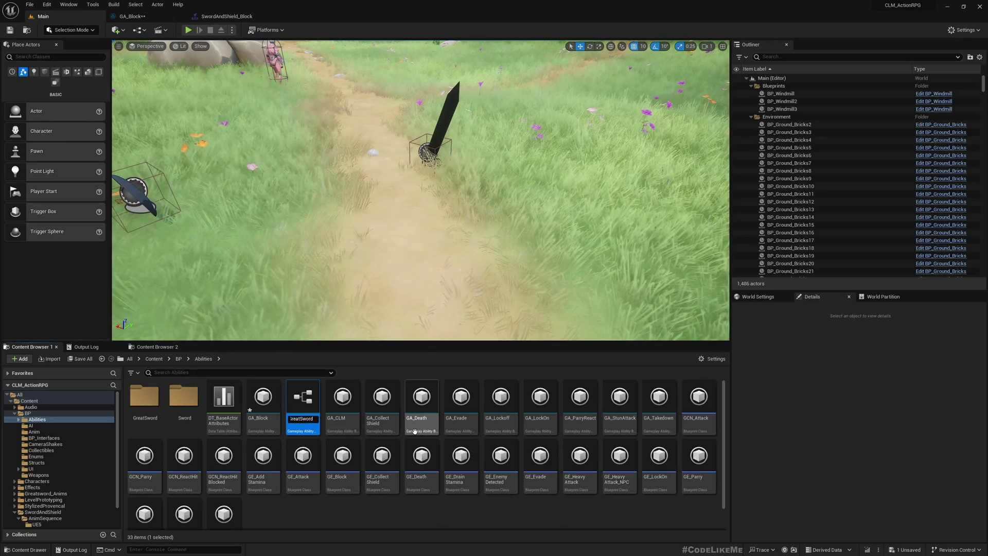
{"action": "key", "text": "Return"}
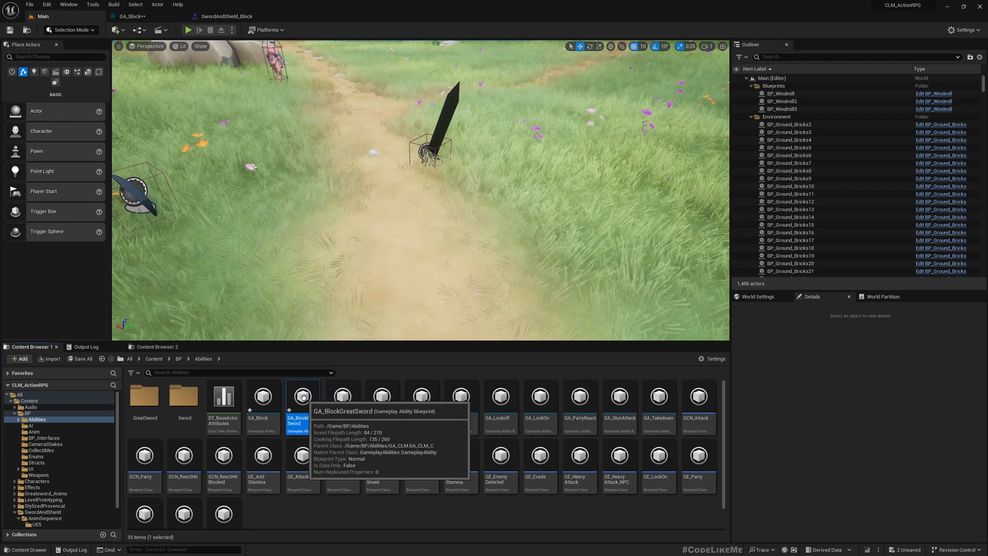
- Move GA_BlockGreatSword into the GreatSword folder, glance at it, and return to the level
{"action": "left_click_drag", "start_coordinate": [302, 398], "coordinate": [145, 398]}
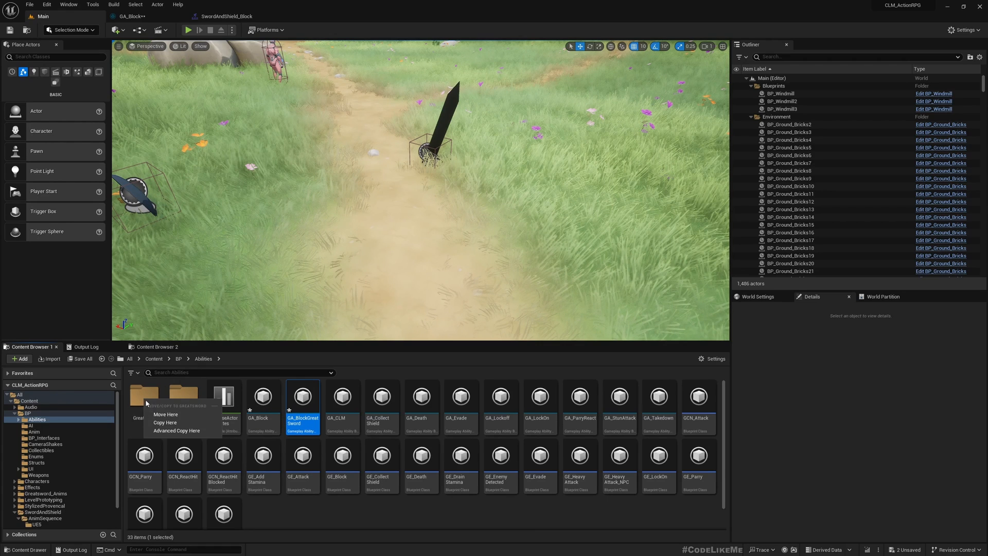
{"action": "left_click", "coordinate": [163, 415]}
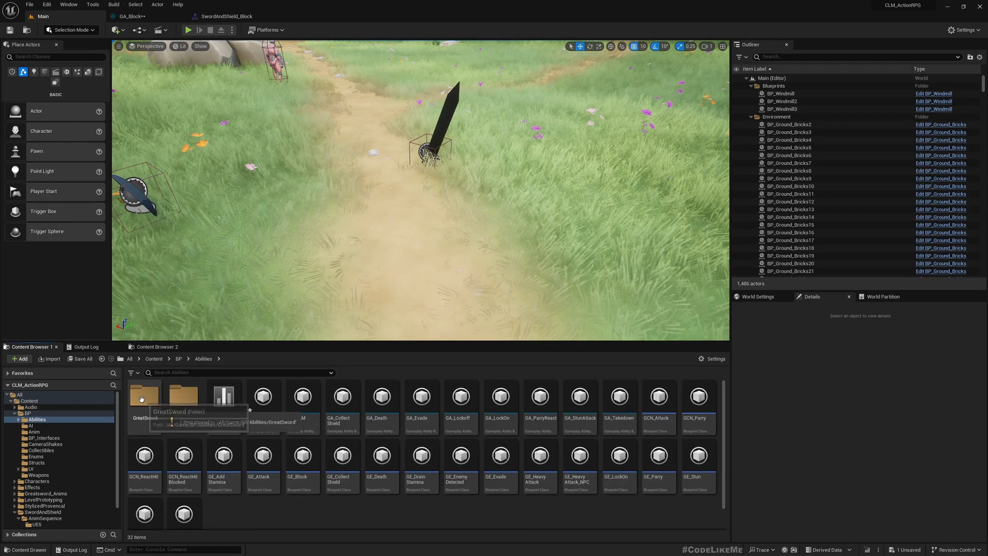
{"action": "double_click", "coordinate": [144, 397]}
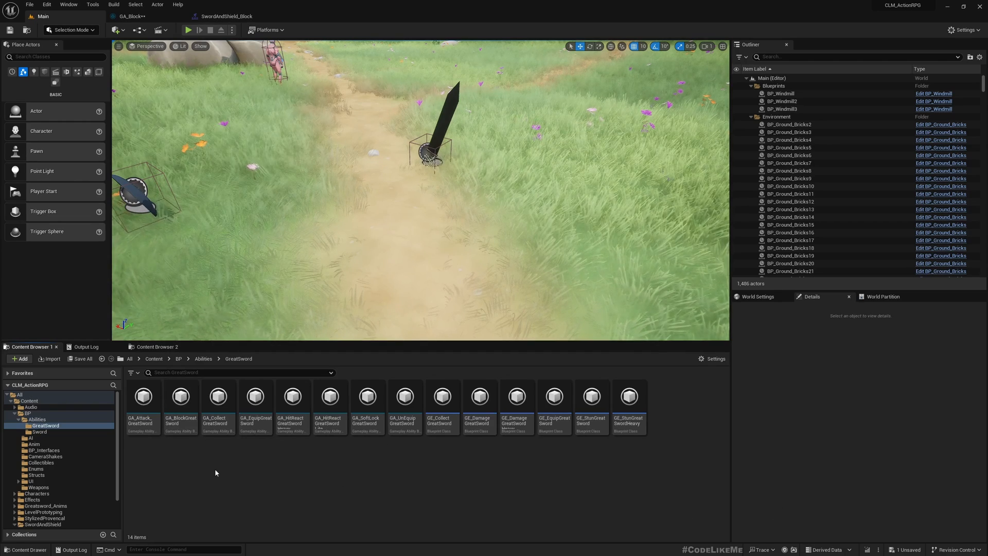
{"action": "double_click", "coordinate": [181, 401]}
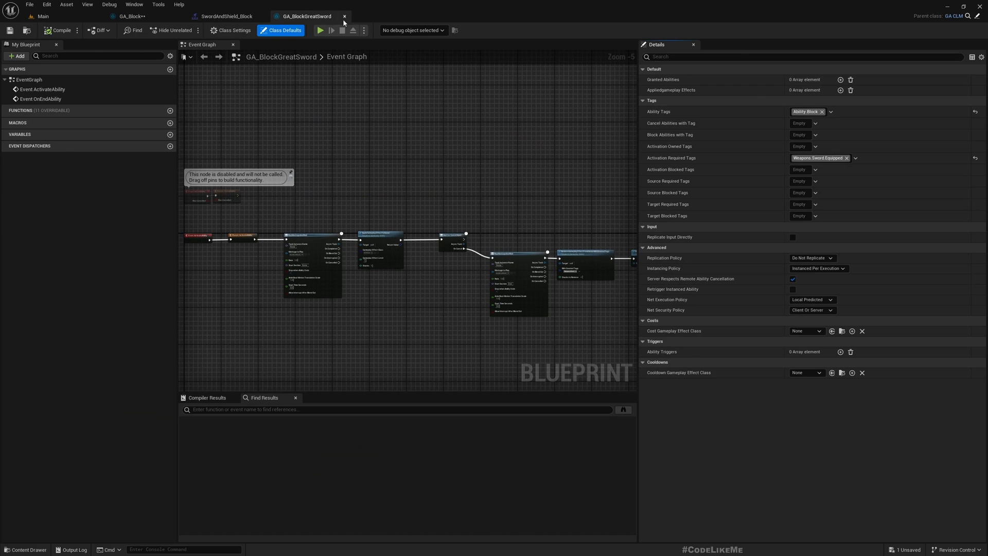
{"action": "left_click", "coordinate": [345, 16]}
{"action": "left_click", "coordinate": [44, 17]}
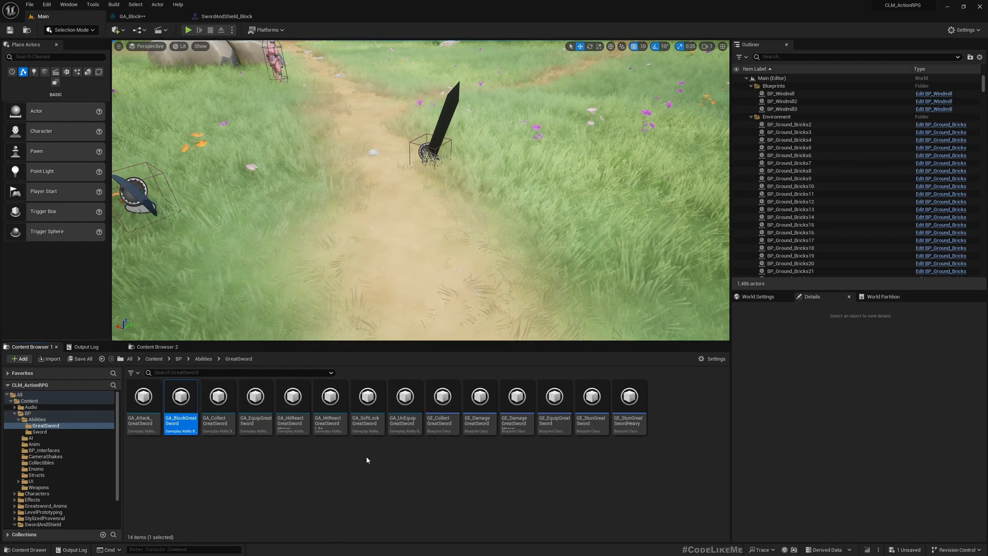
- Delete the duplicated GA_BlockGreatSword and go back to the Abilities folder
{"action": "key", "text": "Delete"}
{"action": "left_click", "coordinate": [438, 406]}
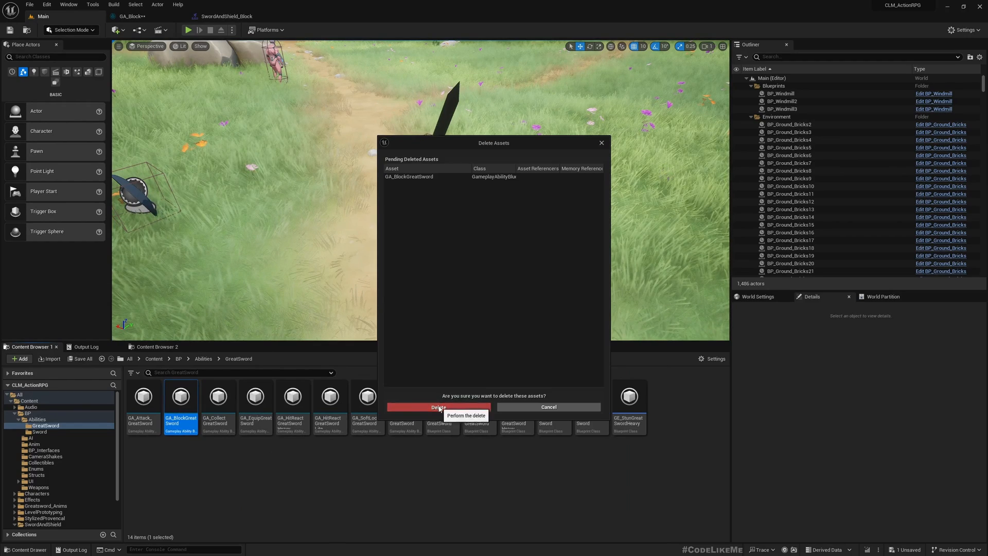
{"action": "left_click", "coordinate": [38, 432]}
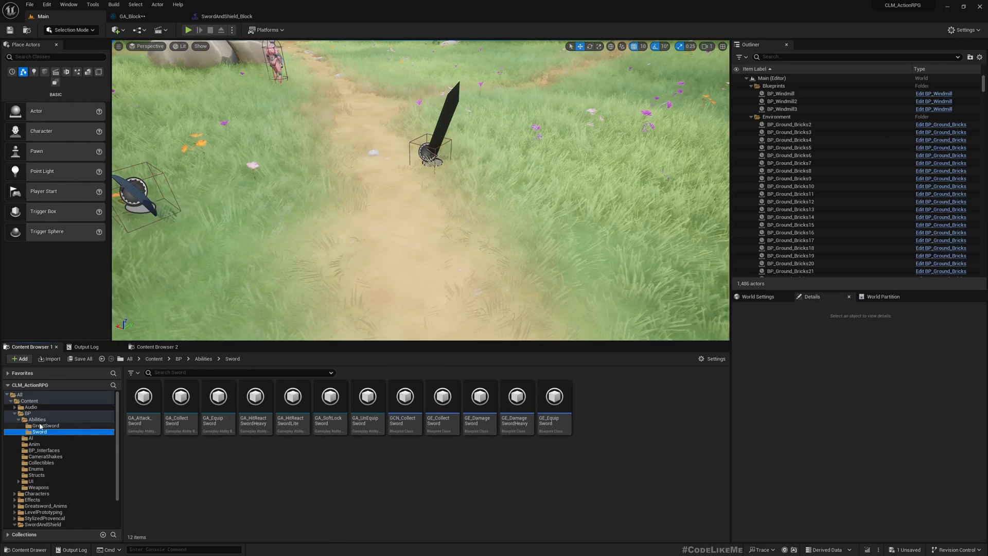
{"action": "left_click", "coordinate": [37, 420]}
- Create a child blueprint of GA_Block named GA_BlockGreatSword
{"action": "right_click", "coordinate": [255, 404]}
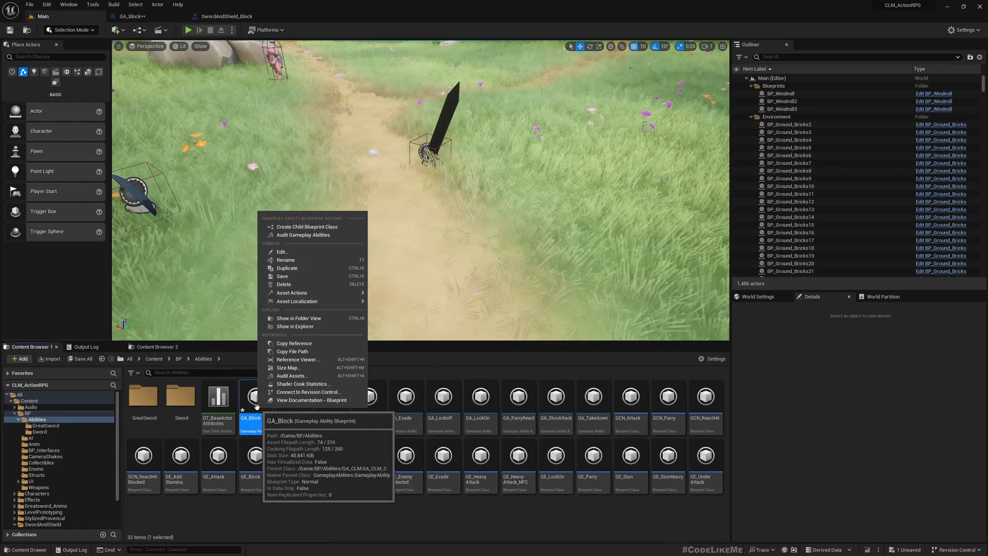
{"action": "left_click", "coordinate": [313, 228]}
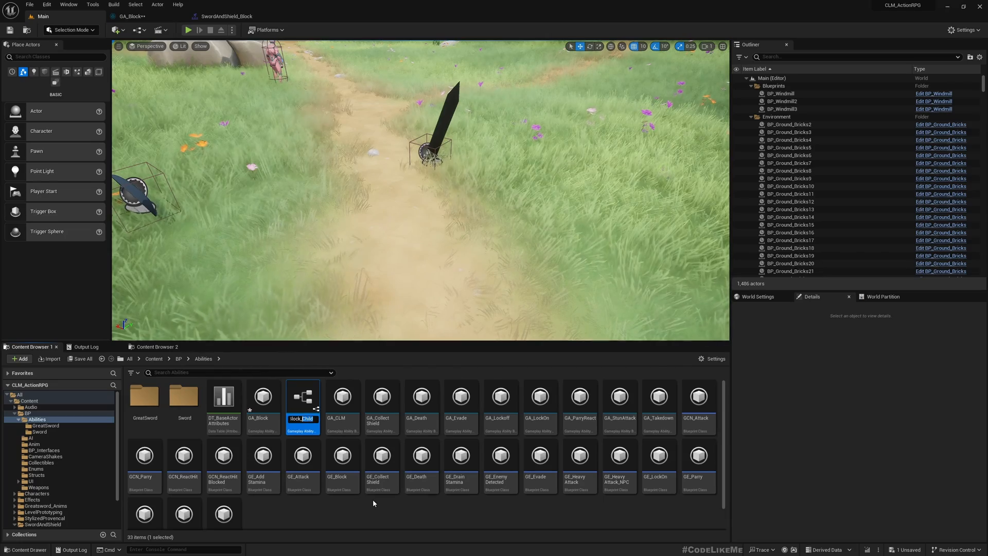
{"action": "type", "text": "BlockGreatSword"}
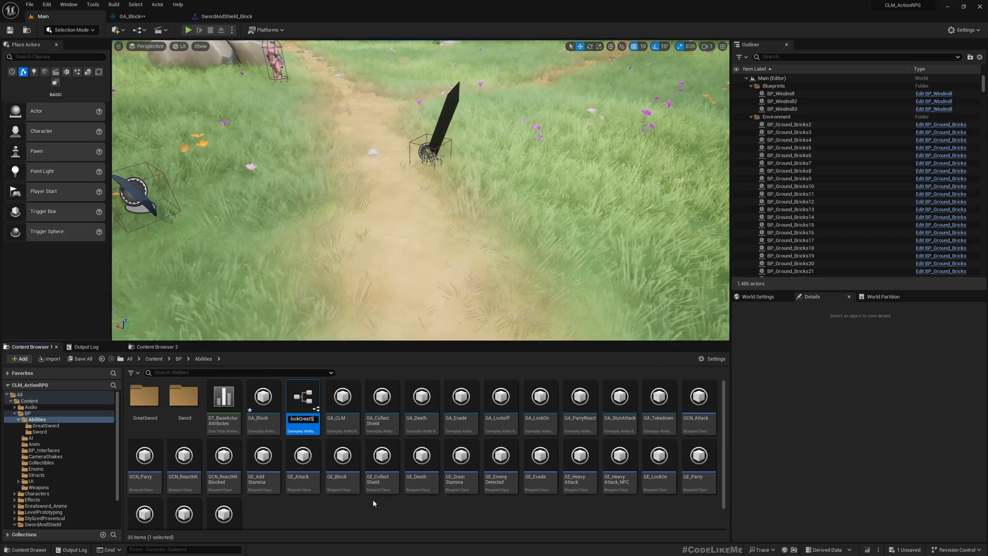
{"action": "key", "text": "Return"}
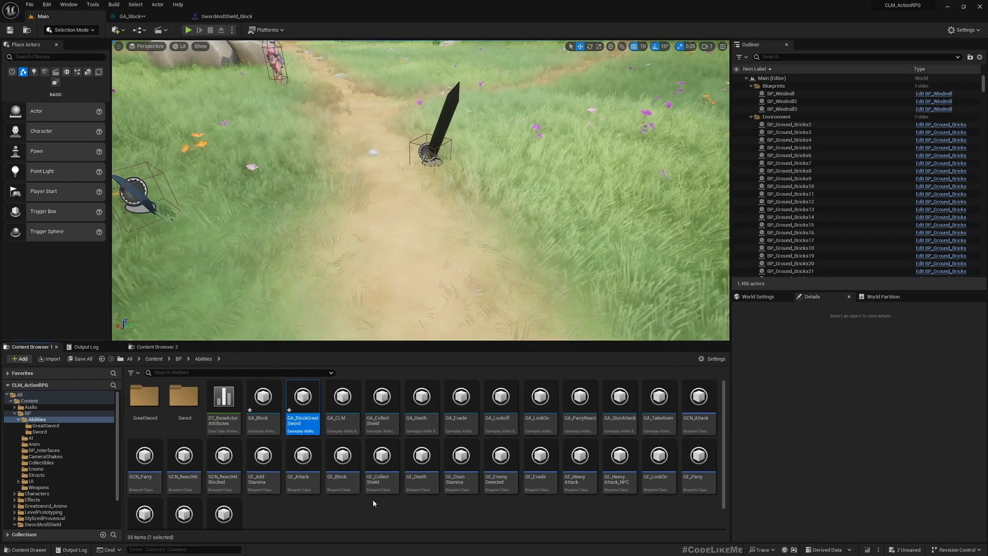
- Move the child ability into the GreatSword folder and open that folder
{"action": "left_click_drag", "start_coordinate": [303, 400], "coordinate": [141, 398]}
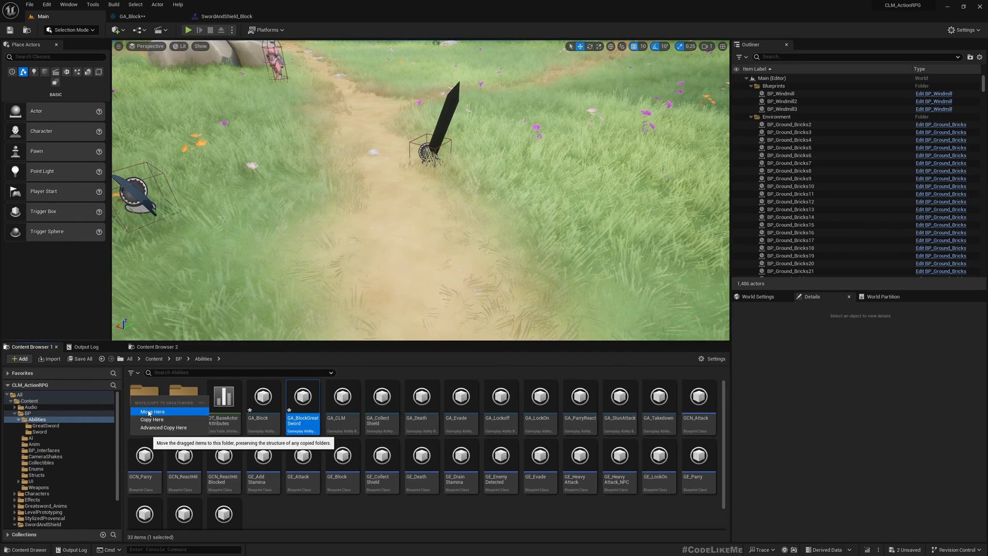
{"action": "left_click", "coordinate": [151, 412]}
{"action": "left_click", "coordinate": [185, 401]}
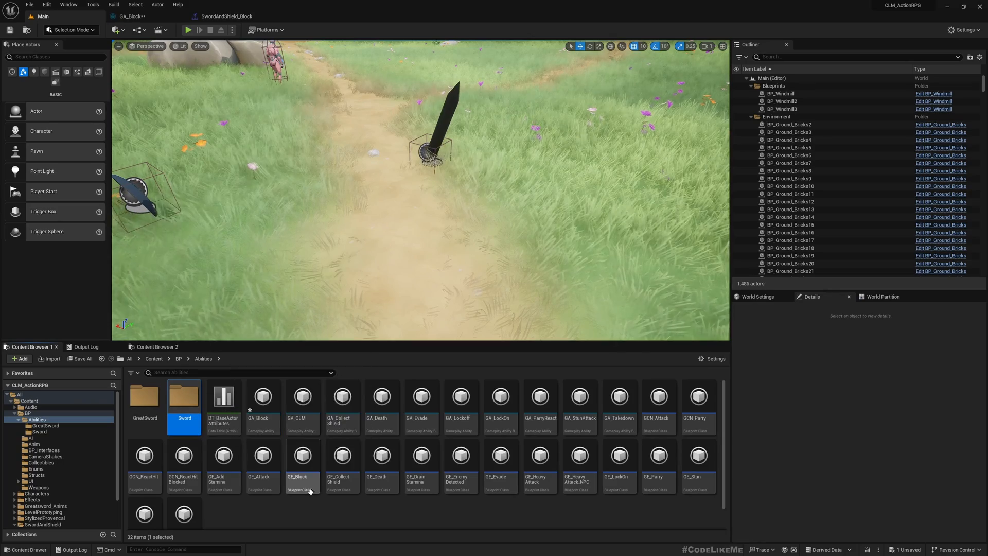
{"action": "double_click", "coordinate": [144, 398]}
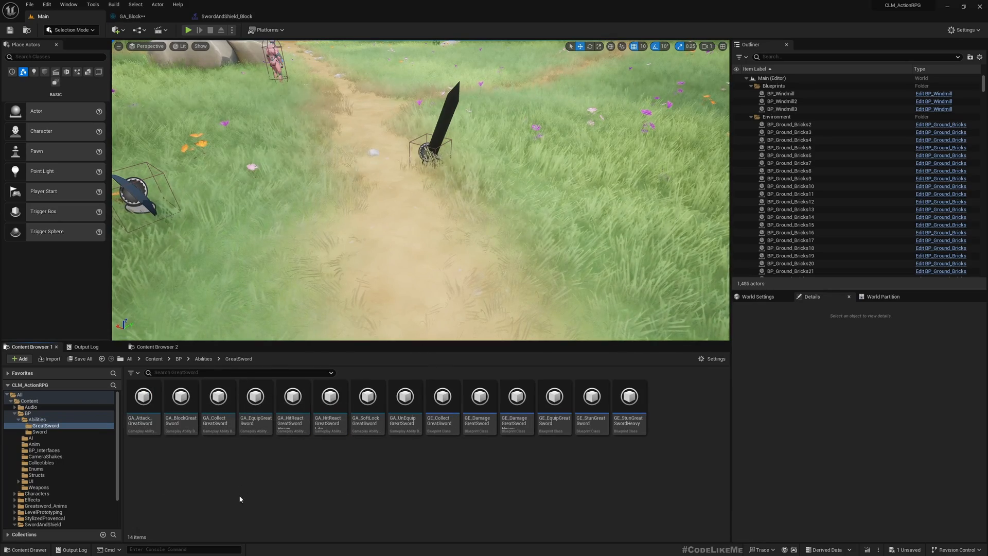
- Review GA_BlockGreatSword's disabled event nodes and compare with the SwordAndShield_Block montage
{"action": "double_click", "coordinate": [181, 401]}
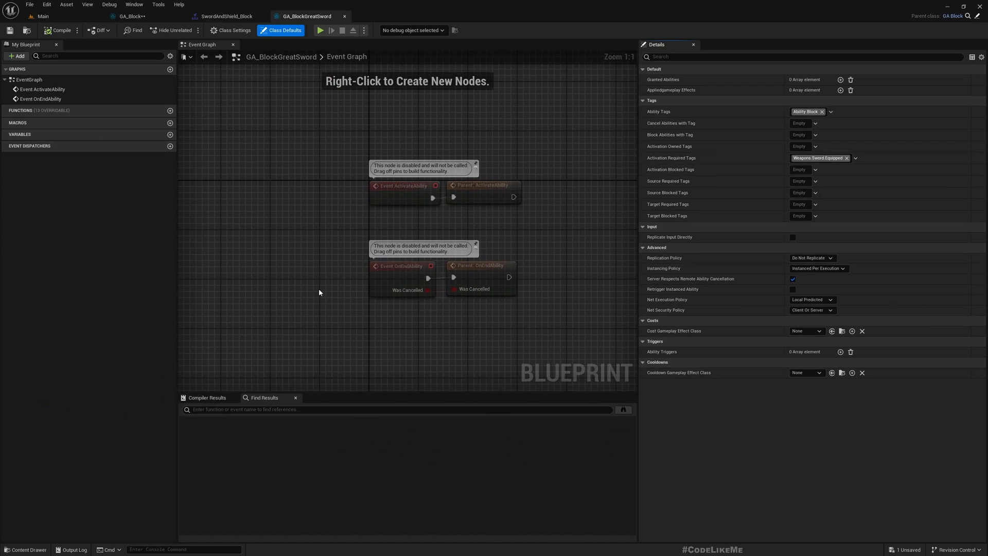
{"action": "right_click_drag", "start_coordinate": [319, 292], "coordinate": [200, 269]}
{"action": "left_click_drag", "start_coordinate": [252, 109], "coordinate": [448, 308]}
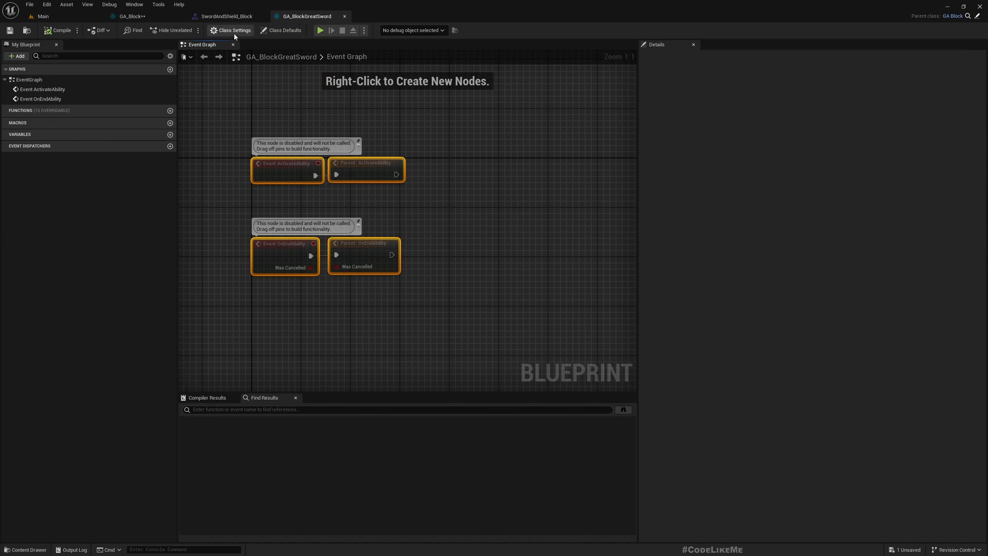
{"action": "left_click", "coordinate": [223, 17]}
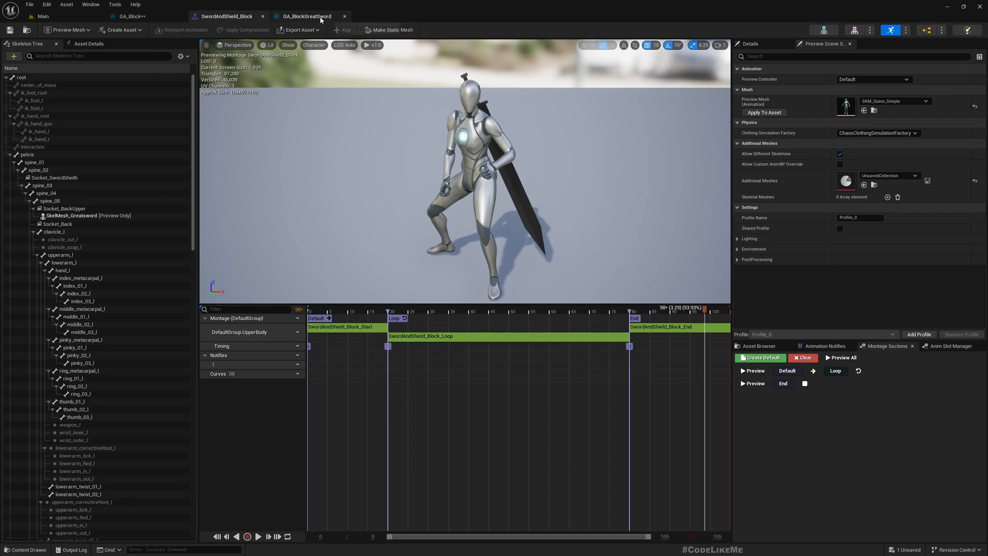
{"action": "left_click", "coordinate": [306, 16]}
- In Class Defaults set Activation Required Tags to Weapons.GreatSword.Equipped and compile
{"action": "left_click", "coordinate": [234, 30]}
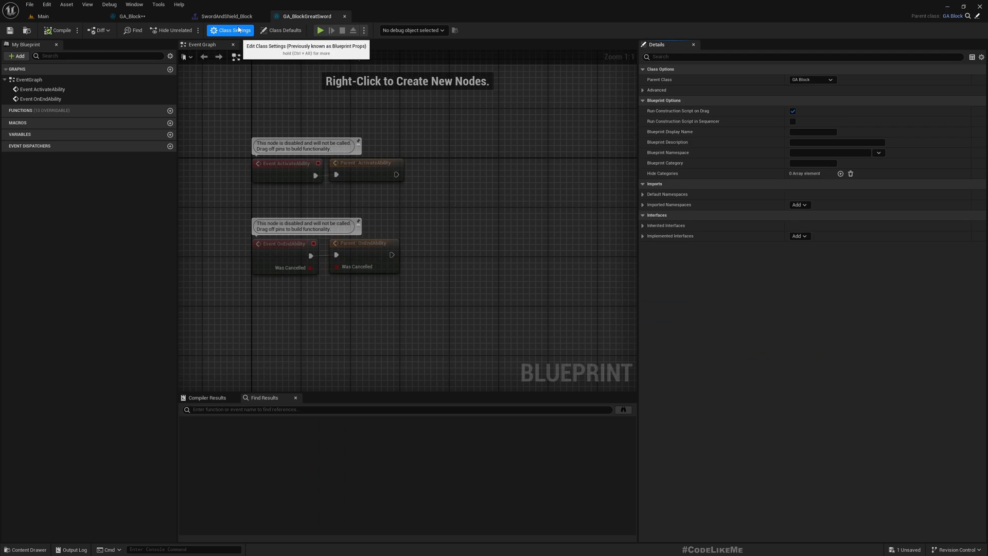
{"action": "left_click", "coordinate": [283, 31]}
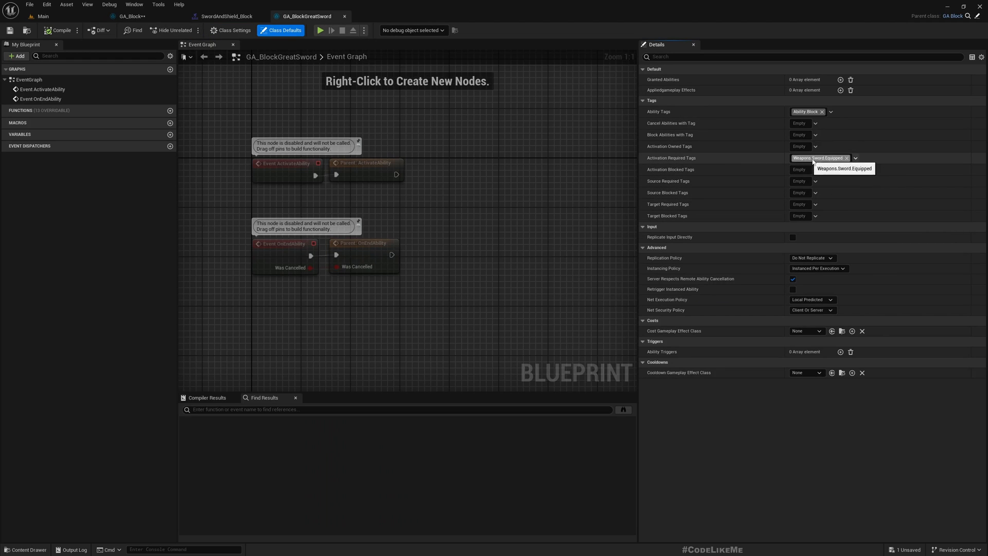
{"action": "left_click", "coordinate": [855, 158]}
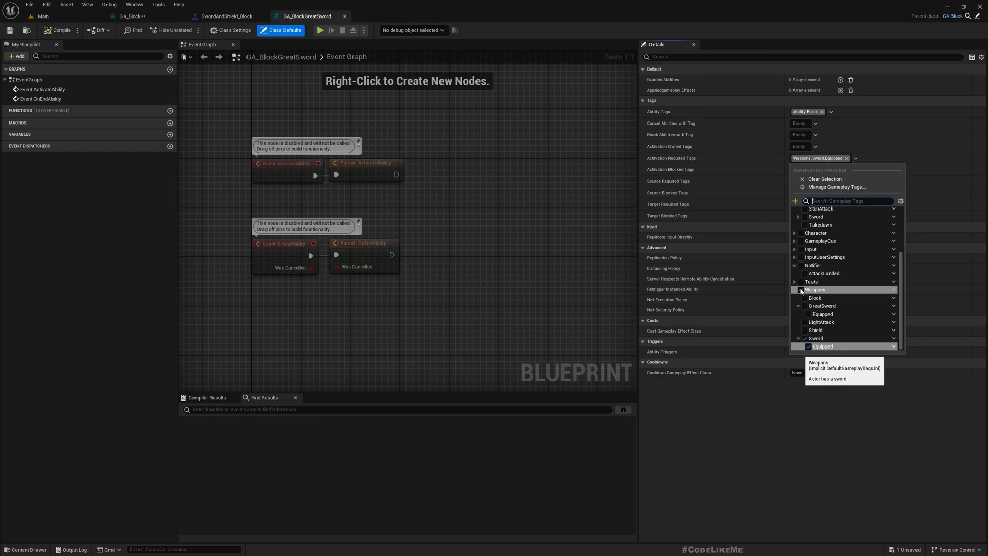
{"action": "left_click", "coordinate": [808, 315]}
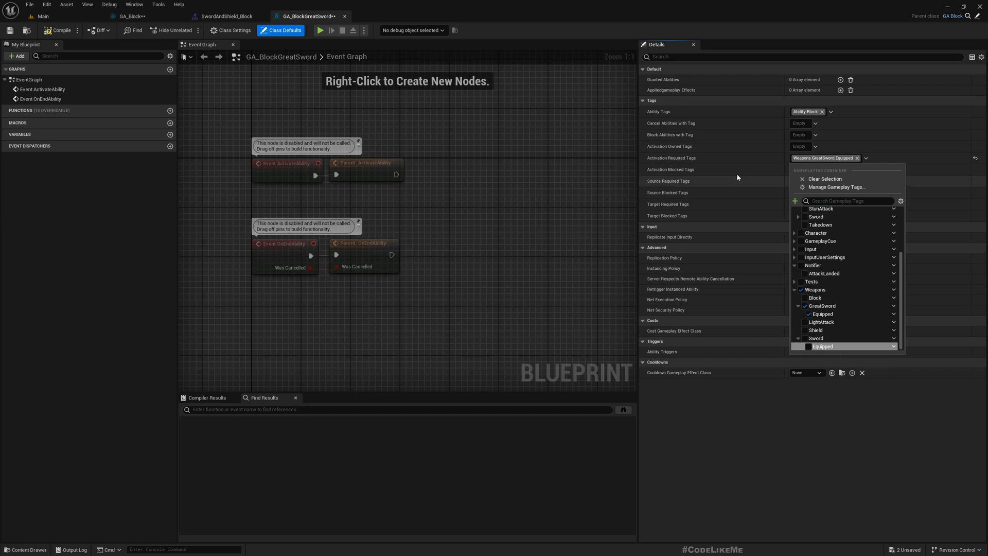
{"action": "left_click", "coordinate": [551, 177]}
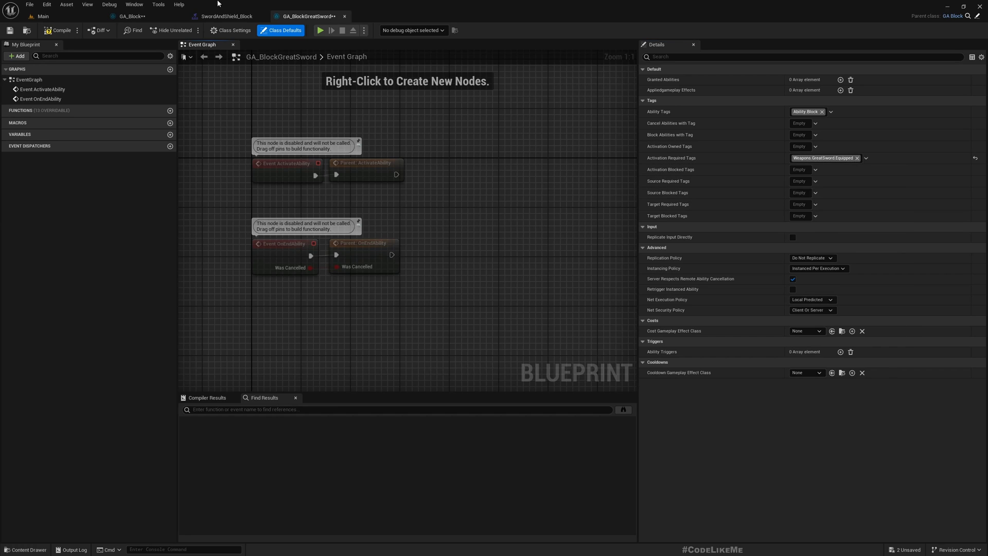
{"action": "left_click", "coordinate": [47, 32]}
- Check GA_EquipGreatSword's tags and return to the main level editor
{"action": "left_click", "coordinate": [43, 16]}
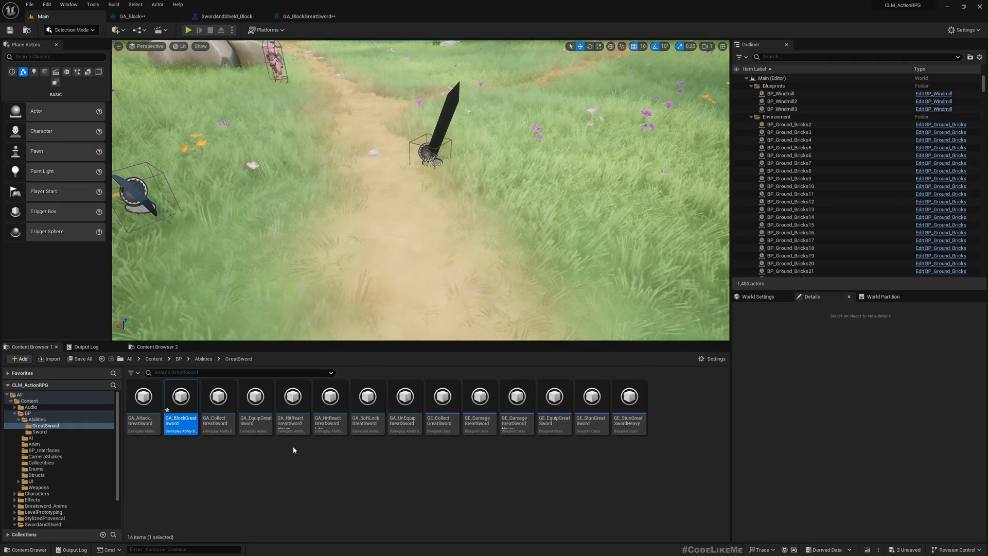
{"action": "double_click", "coordinate": [255, 406]}
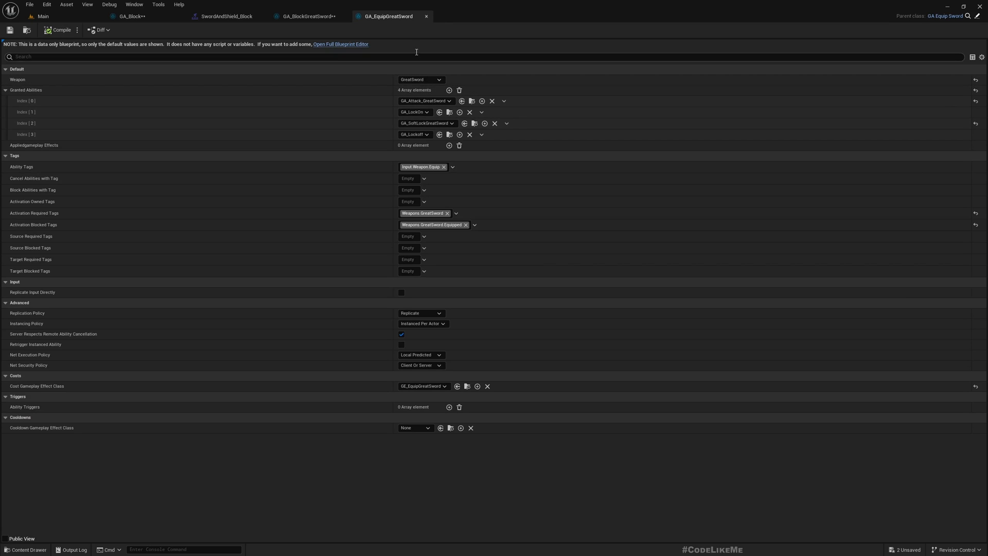
{"action": "left_click", "coordinate": [427, 17]}
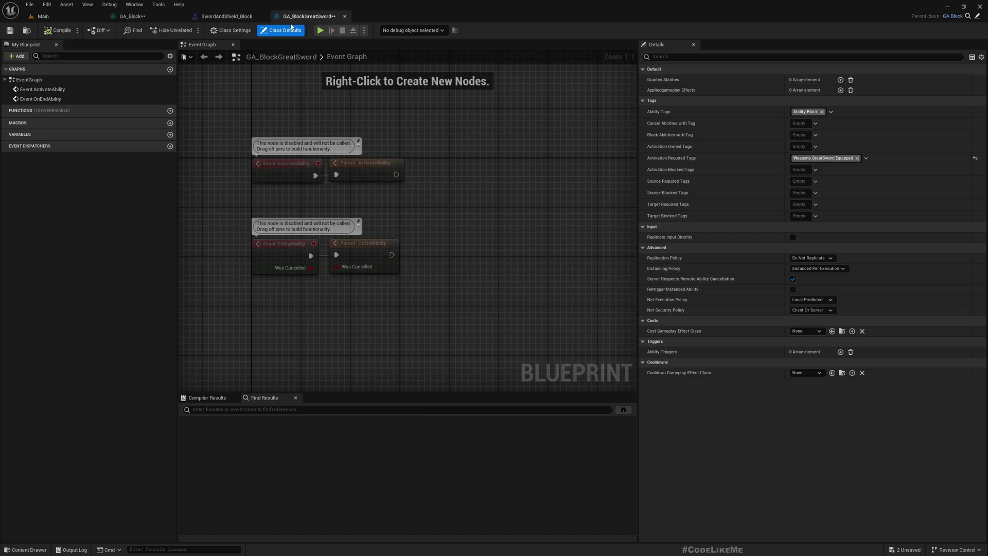
{"action": "left_click", "coordinate": [43, 18]}
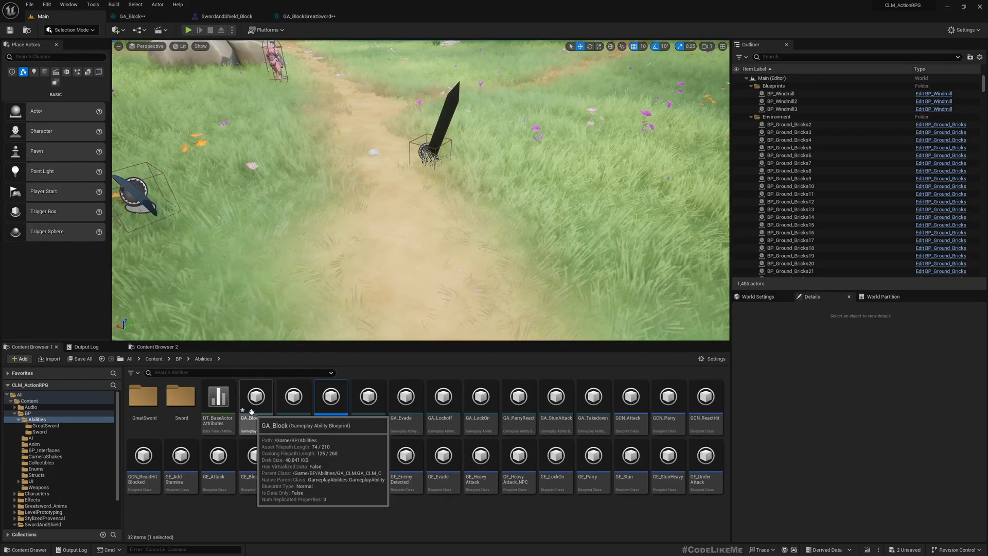
- Open the GreatSword abilities folder listing its ability assets
{"action": "left_click", "coordinate": [145, 399]}
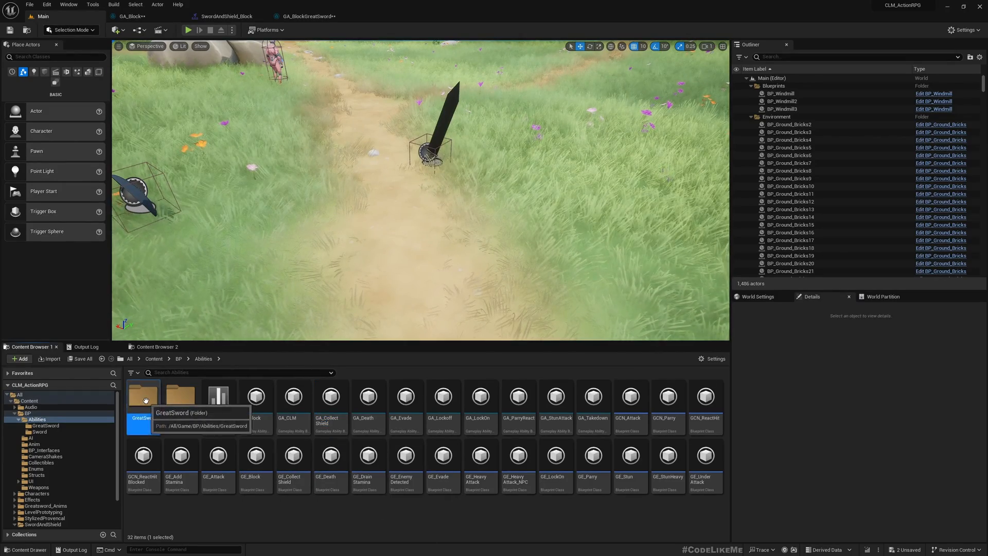
{"action": "double_click", "coordinate": [145, 400]}
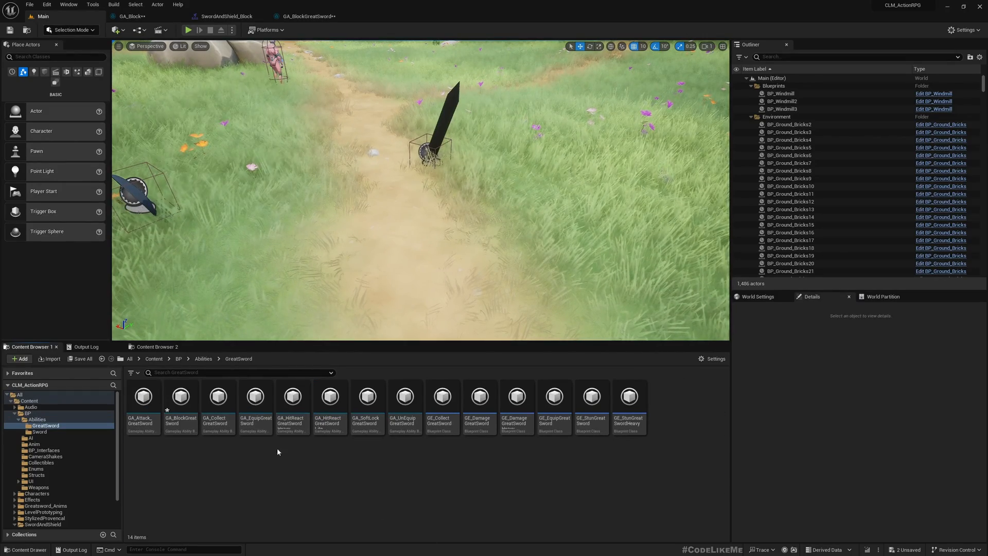
- Add GA_BlockGreatSword as Granted Abilities Index[4] in GA_CollectGreatSword
{"action": "double_click", "coordinate": [219, 401]}
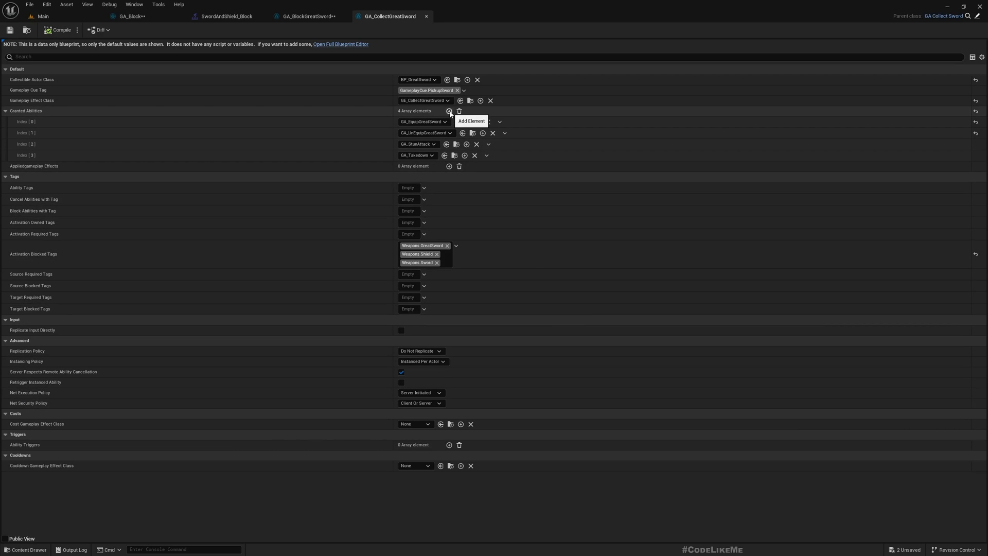
{"action": "left_click", "coordinate": [449, 111]}
{"action": "left_click", "coordinate": [409, 166]}
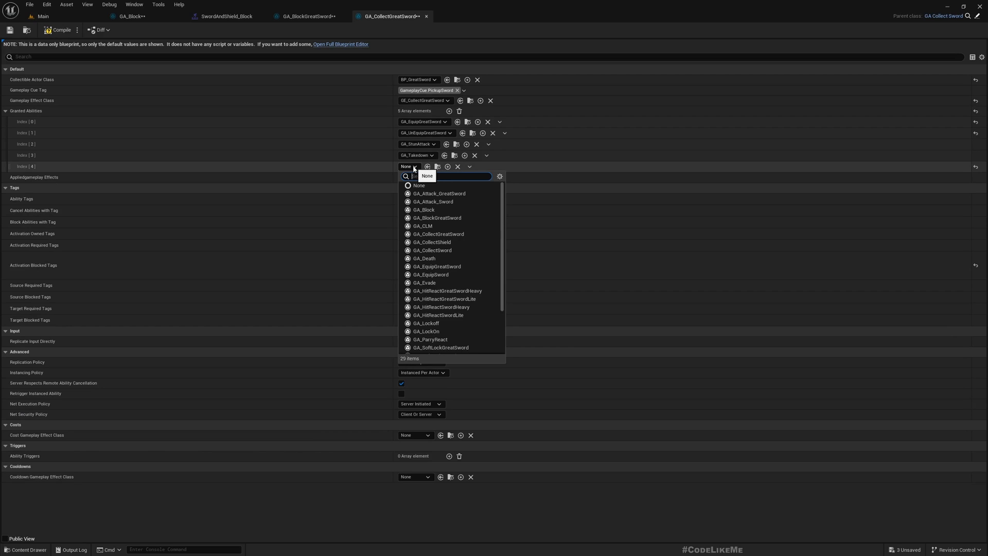
{"action": "type", "text": "block"}
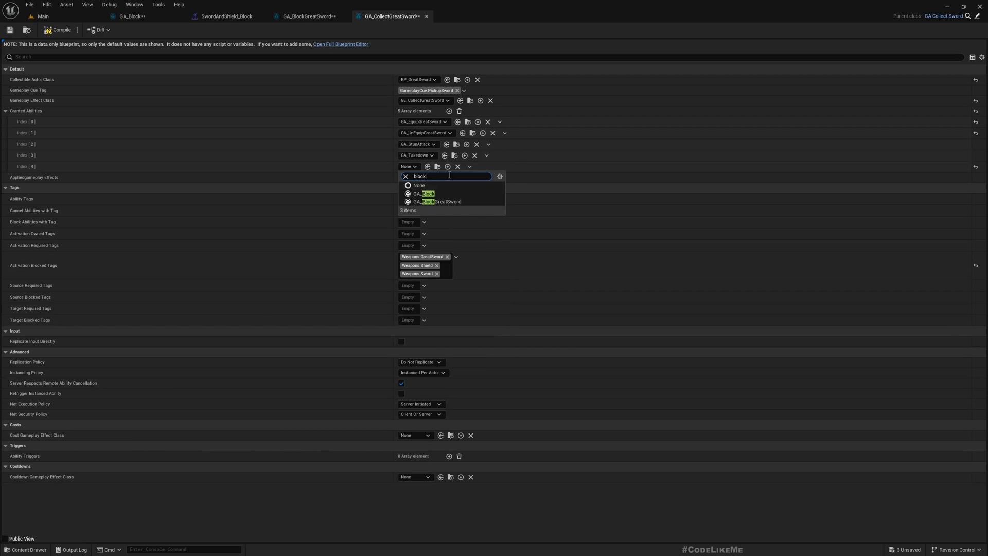
{"action": "left_click", "coordinate": [440, 201]}
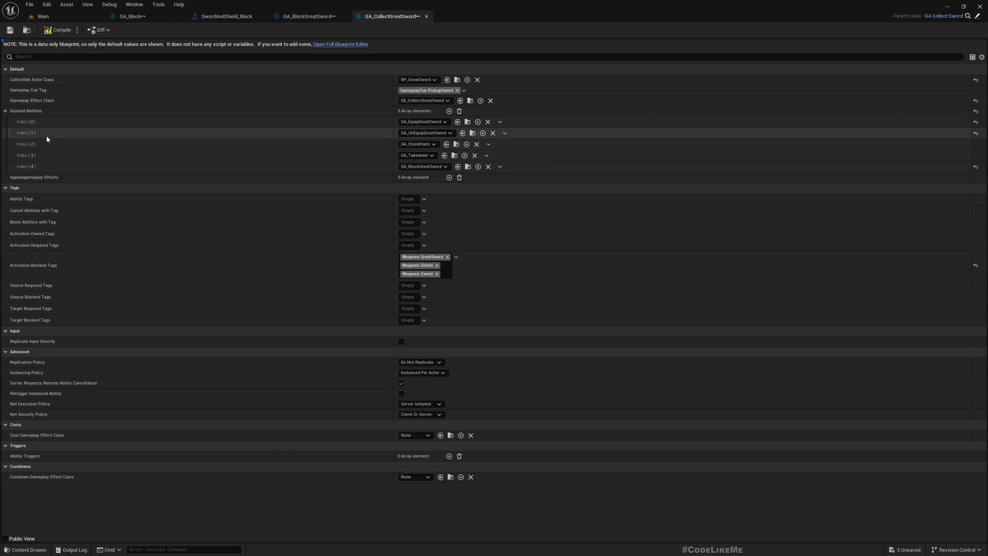
{"action": "left_click", "coordinate": [43, 16]}
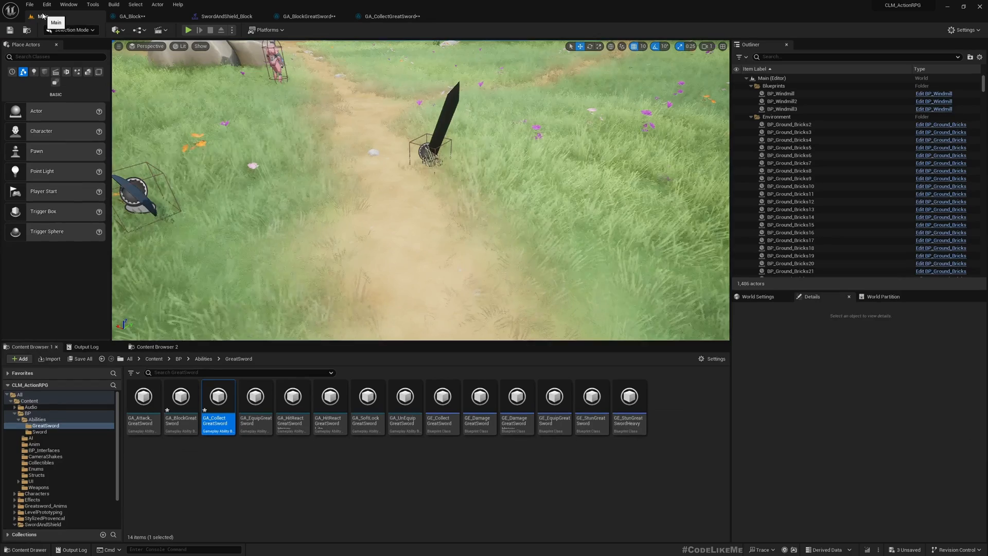
{"action": "key", "text": "alt+p"}
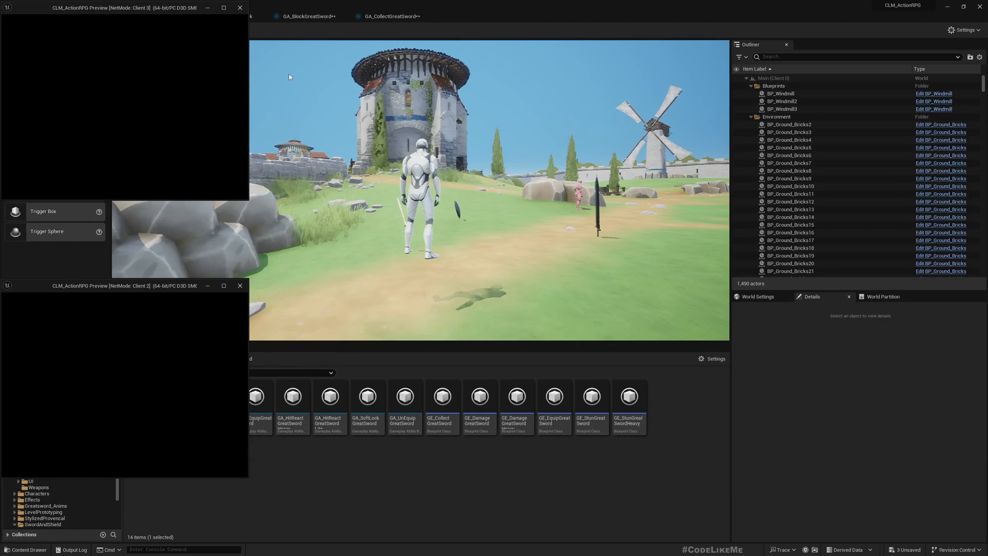
{"action": "key", "text": "Escape"}
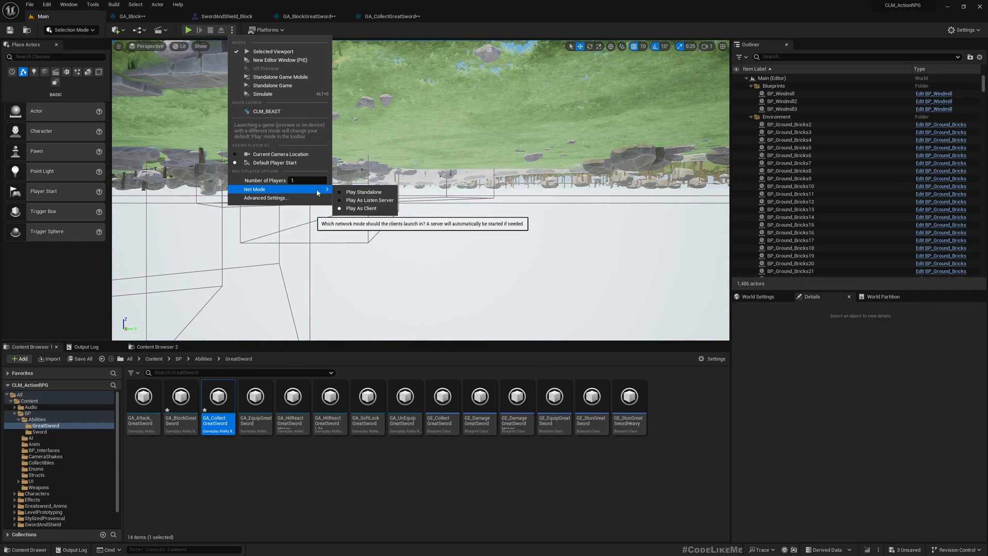
{"action": "left_click", "coordinate": [247, 93]}
{"action": "left_click", "coordinate": [188, 30]}
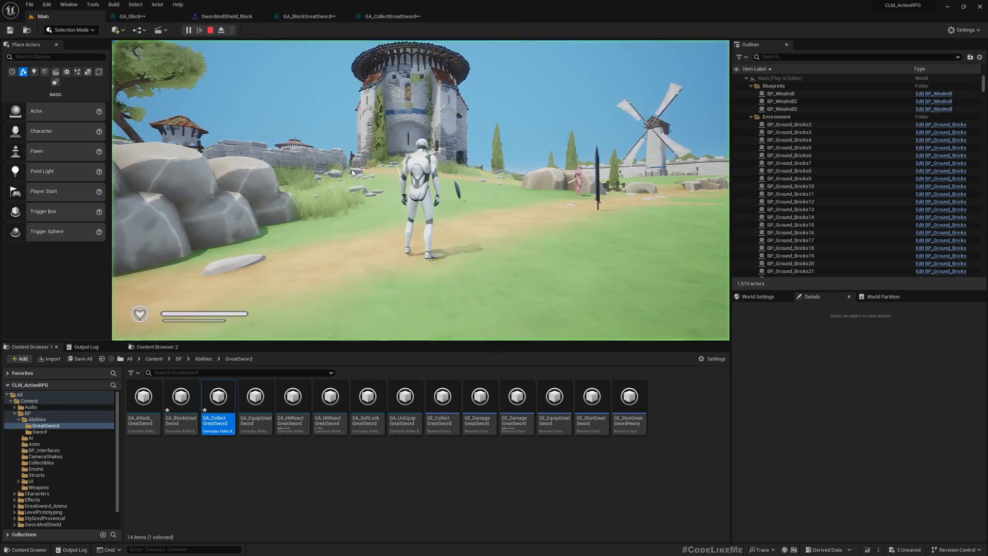
{"action": "left_click", "coordinate": [352, 168]}
{"action": "key", "text": "w"}
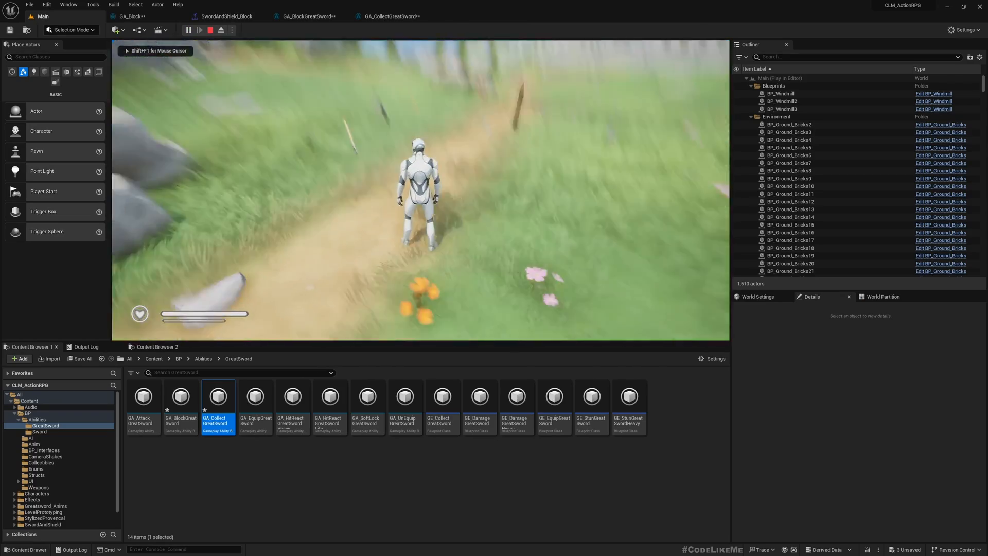
{"action": "key", "text": "w"}
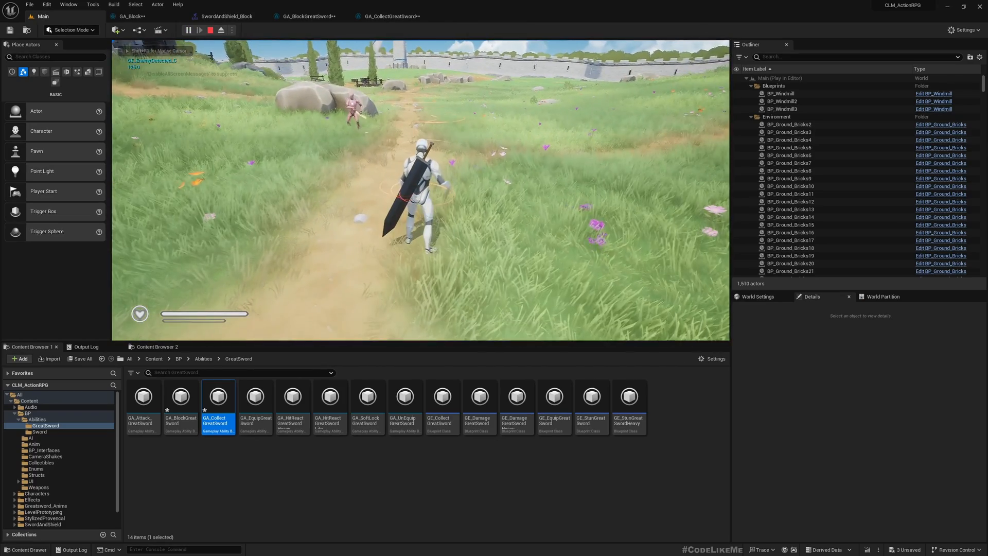
{"action": "left_click", "coordinate": [420, 189]}
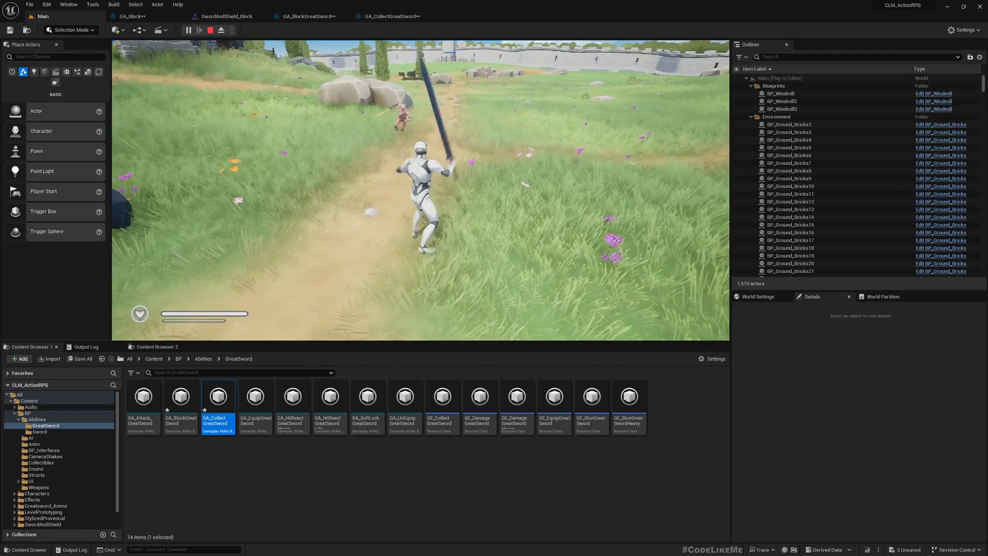
{"action": "left_click", "coordinate": [421, 189]}
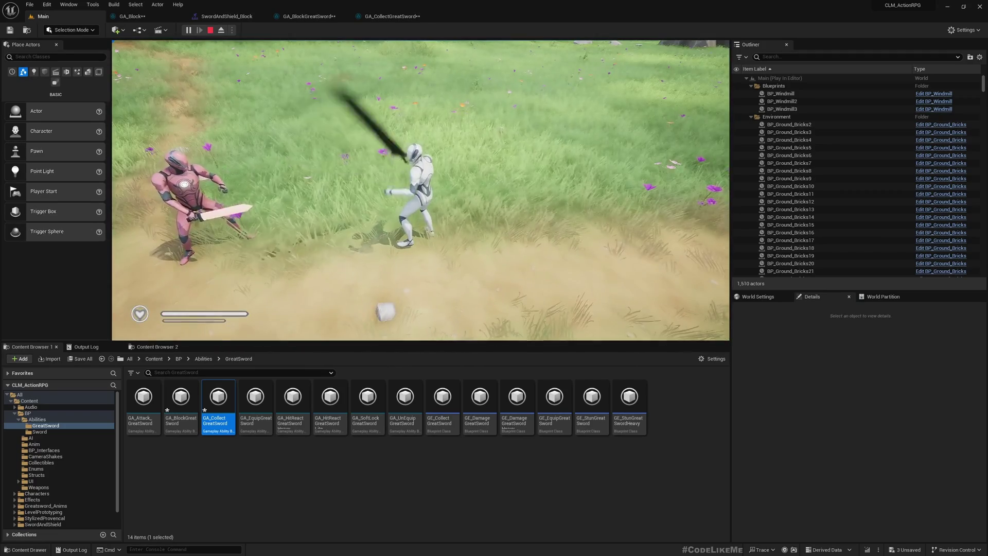
{"action": "left_click", "coordinate": [421, 189]}
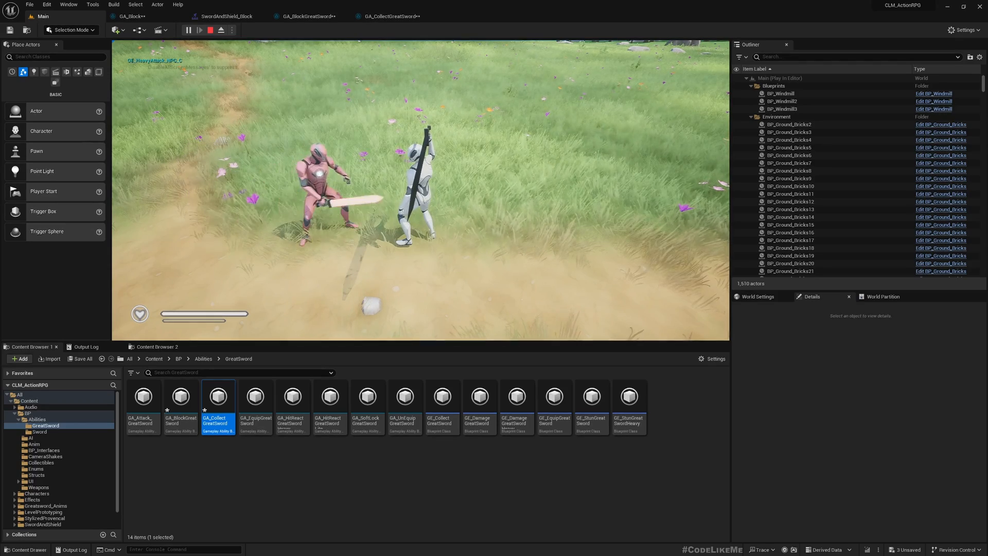
{"action": "key", "text": "Escape"}
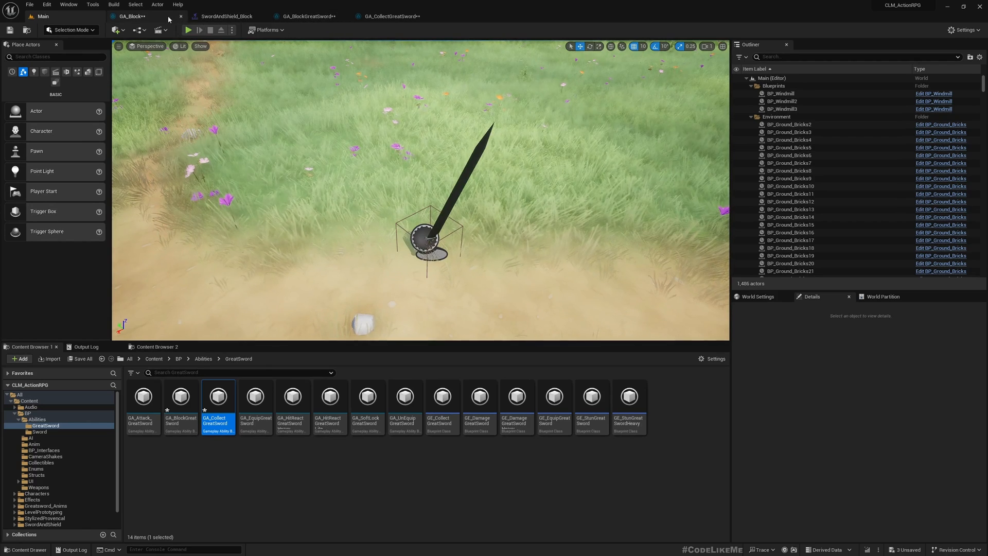
- Look through the open SwordAndShield_Block, GA_BlockGreatSword and GA_CollectGreatSword tabs, landing on the GA_Block graph
{"action": "left_click", "coordinate": [232, 16]}
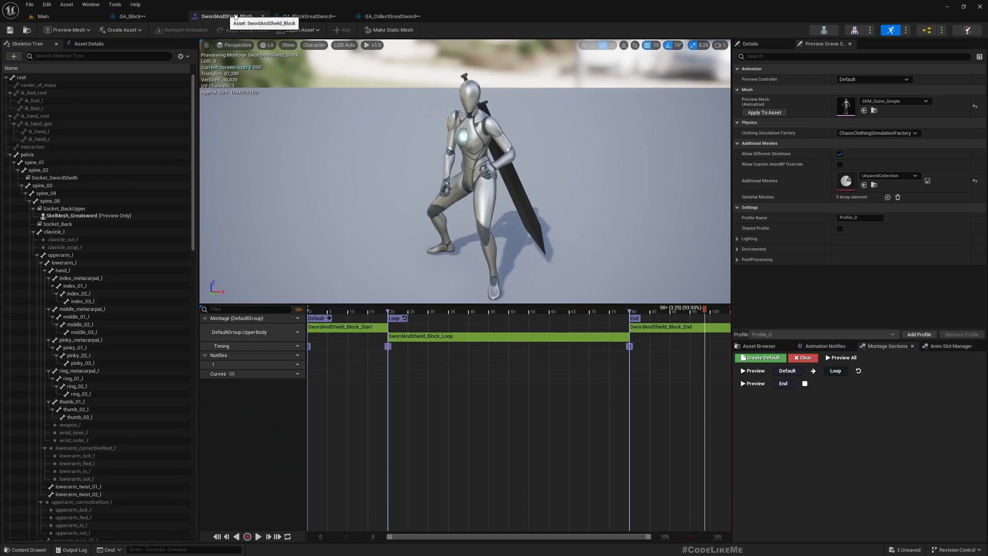
{"action": "left_click", "coordinate": [316, 16]}
{"action": "left_click", "coordinate": [390, 16]}
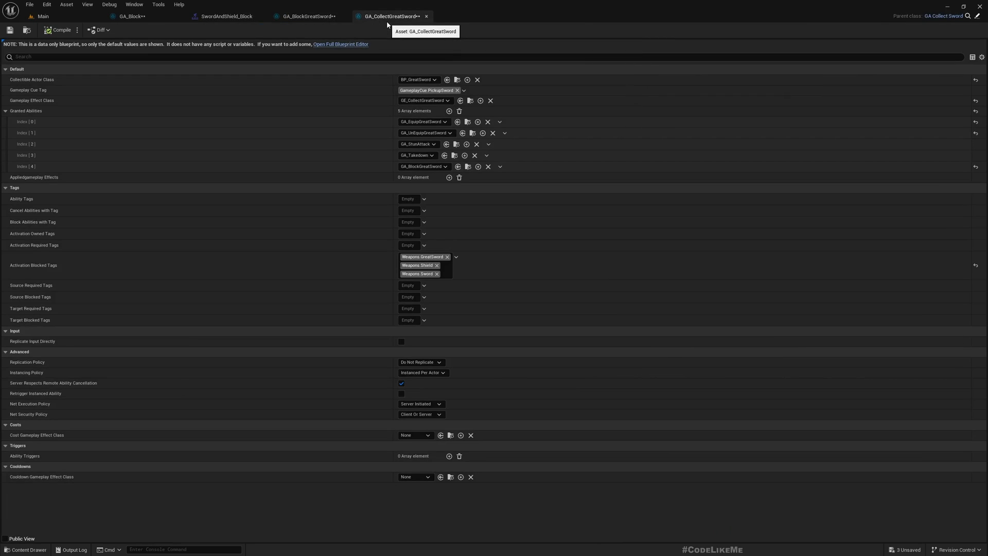
{"action": "left_click", "coordinate": [131, 17]}
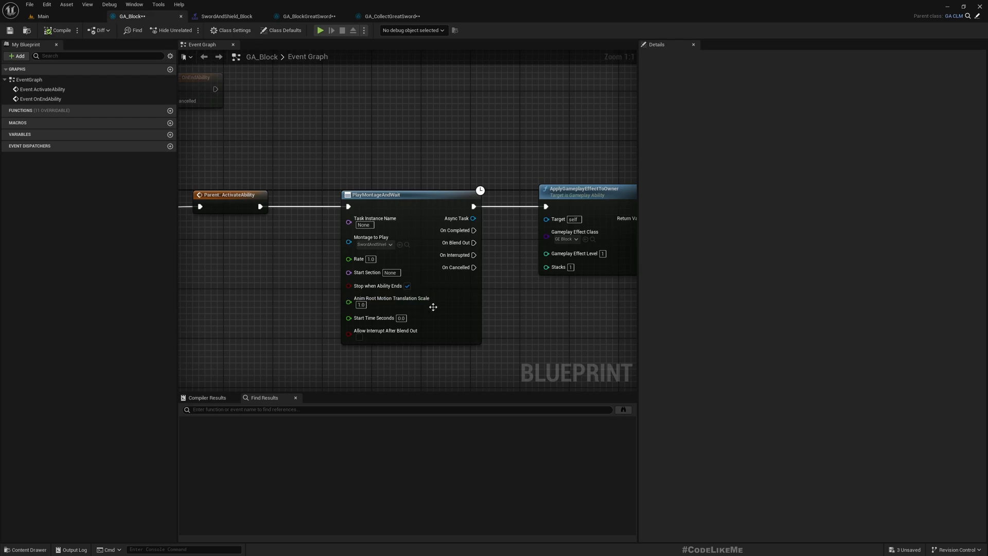
- Promote Montage to Play into a BlockMontage variable, compile GA_Block, and browse to the SwordAndShield_Block asset
{"action": "right_click", "coordinate": [349, 243]}
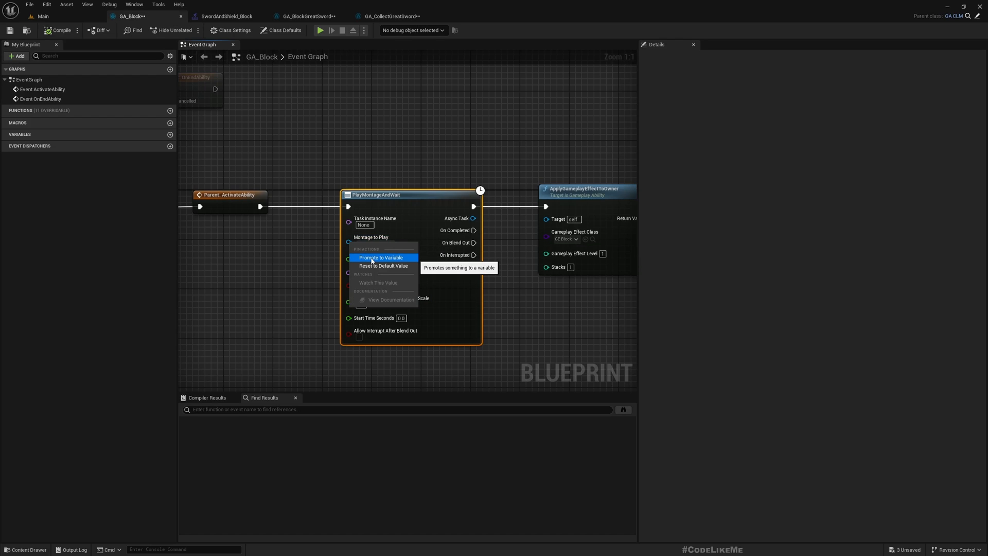
{"action": "left_click", "coordinate": [372, 260]}
{"action": "type", "text": "BlockMontage"}
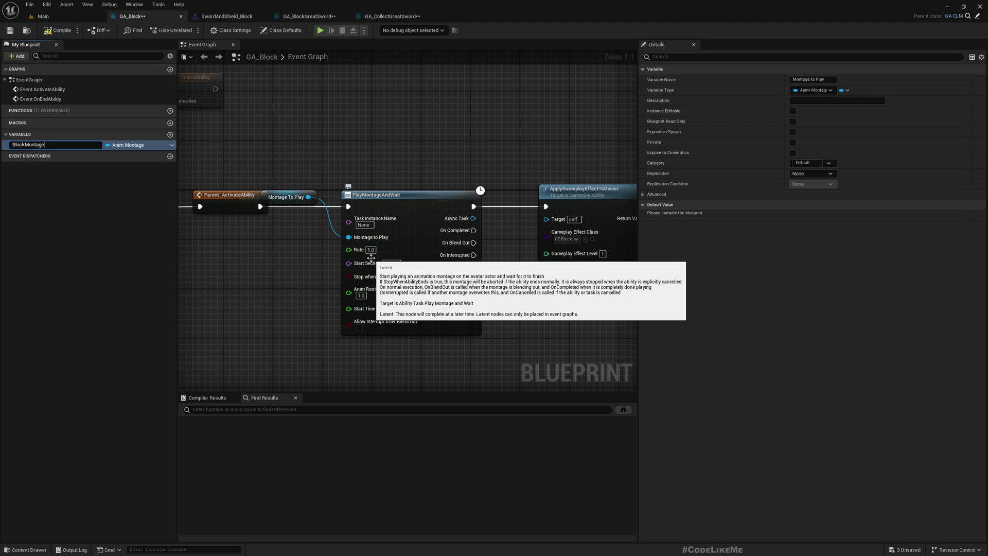
{"action": "key", "text": "Return"}
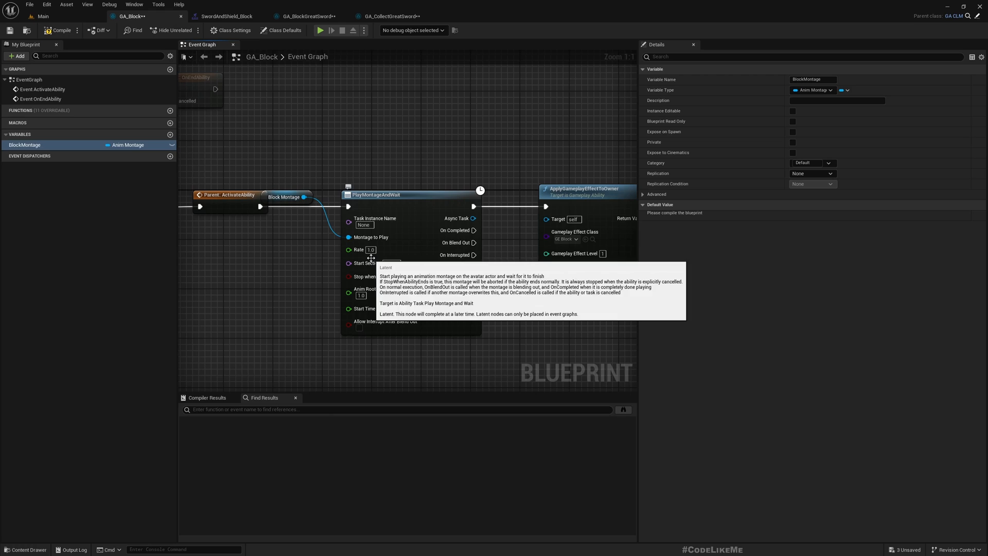
{"action": "left_click_drag", "start_coordinate": [285, 196], "coordinate": [261, 289]}
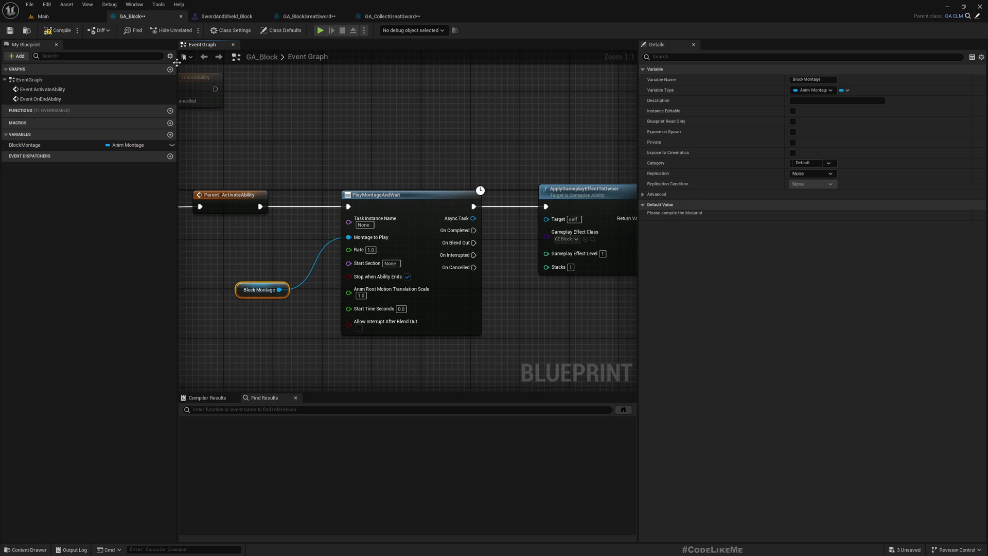
{"action": "left_click", "coordinate": [48, 30]}
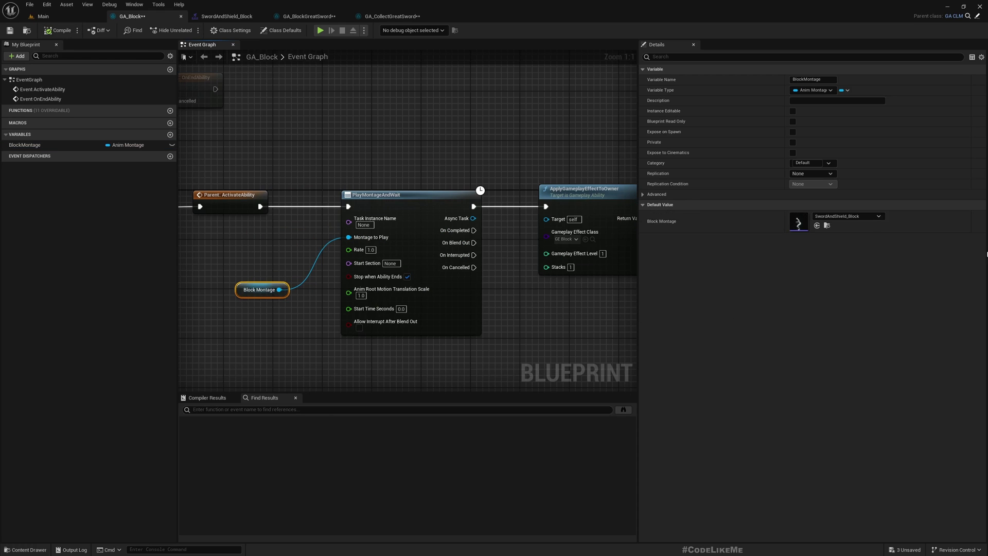
{"action": "left_click", "coordinate": [826, 225]}
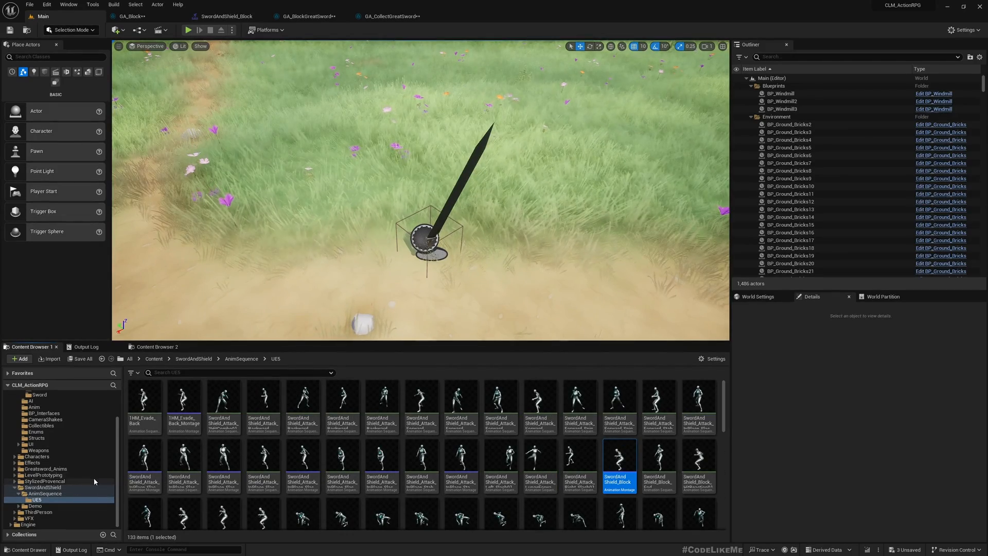
- Copy the SwordAndShield_Block montage into the Greatsword_Anims Demo Anim_Seq folder
{"action": "left_click", "coordinate": [16, 468]}
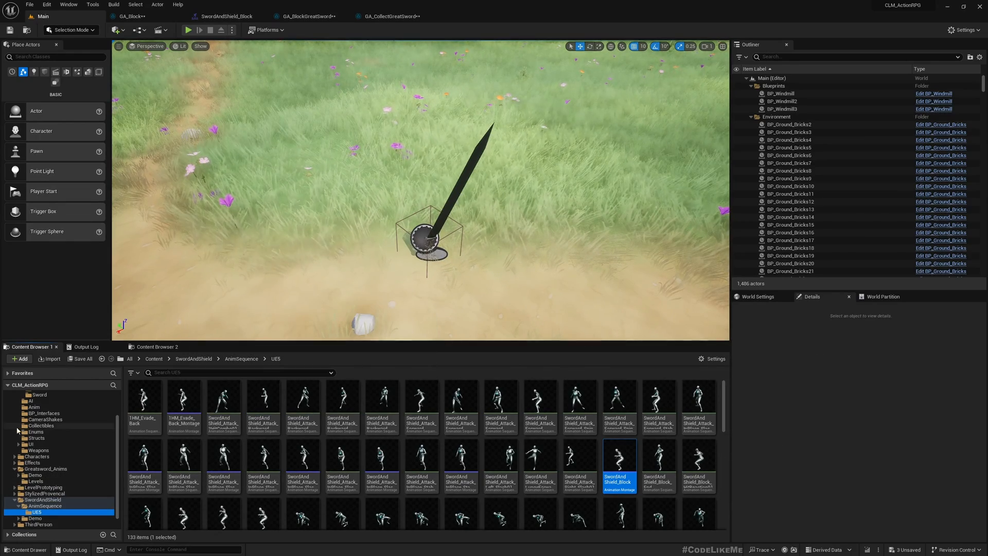
{"action": "left_click", "coordinate": [20, 474]}
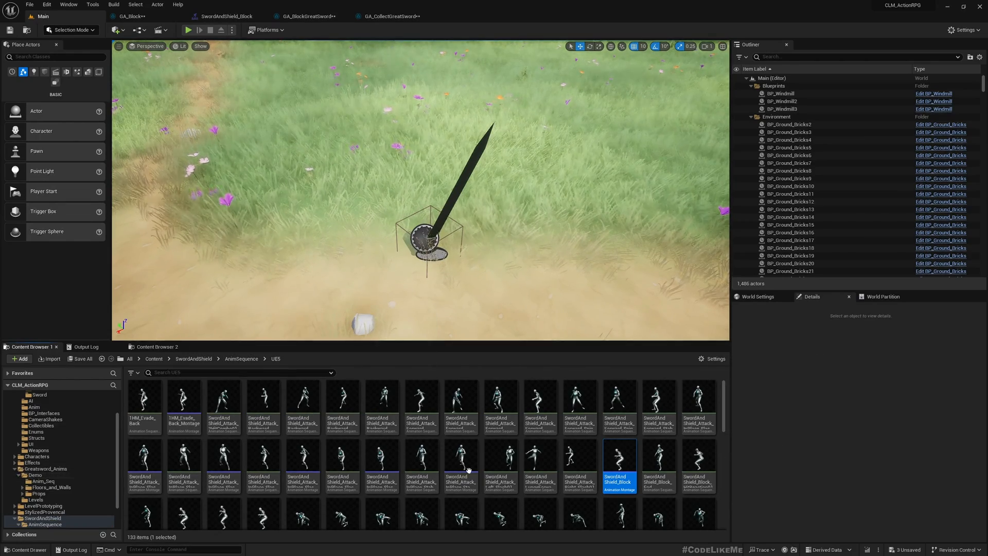
{"action": "left_click_drag", "start_coordinate": [619, 462], "coordinate": [54, 482]}
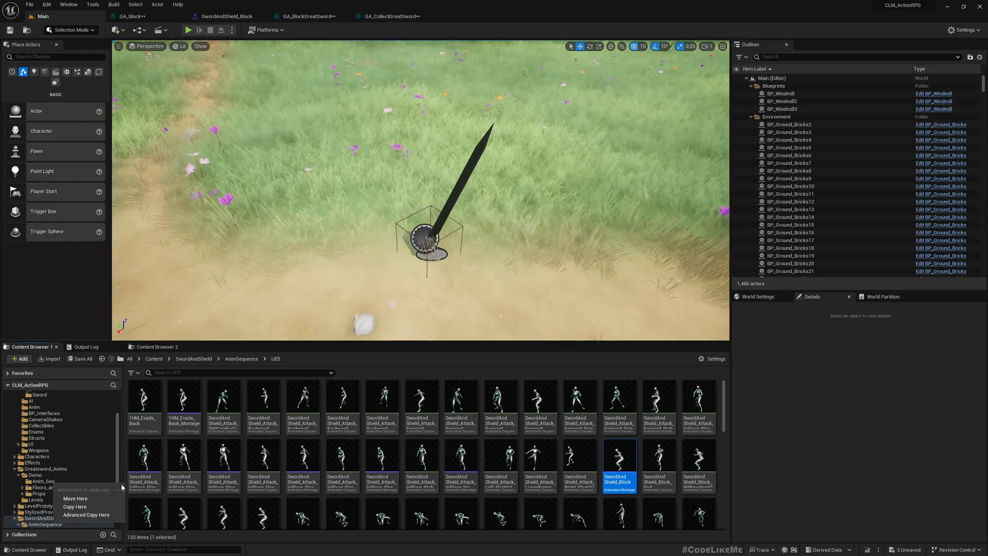
{"action": "left_click", "coordinate": [75, 507]}
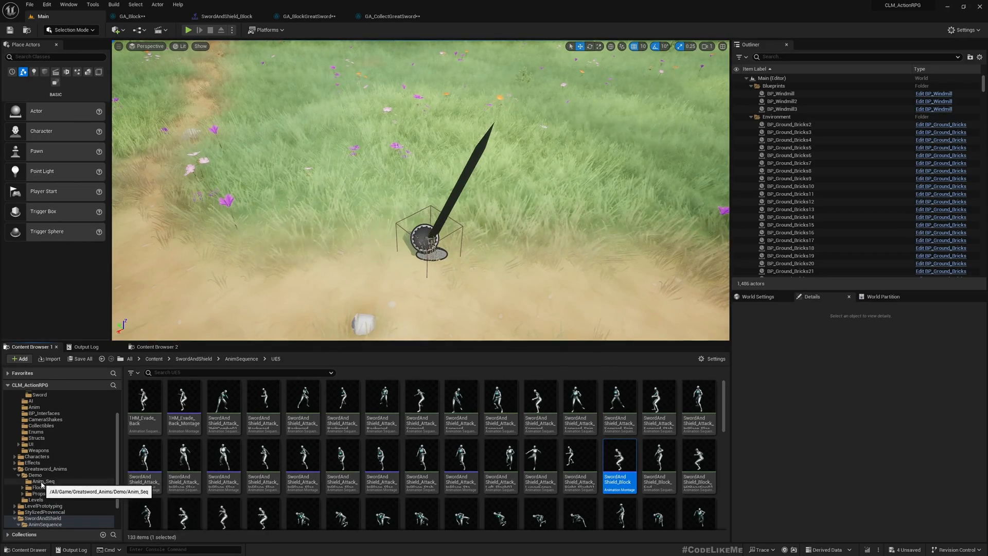
{"action": "left_click", "coordinate": [45, 480]}
{"action": "scroll", "coordinate": [353, 481], "scroll_direction": "down", "scroll_amount": 2}
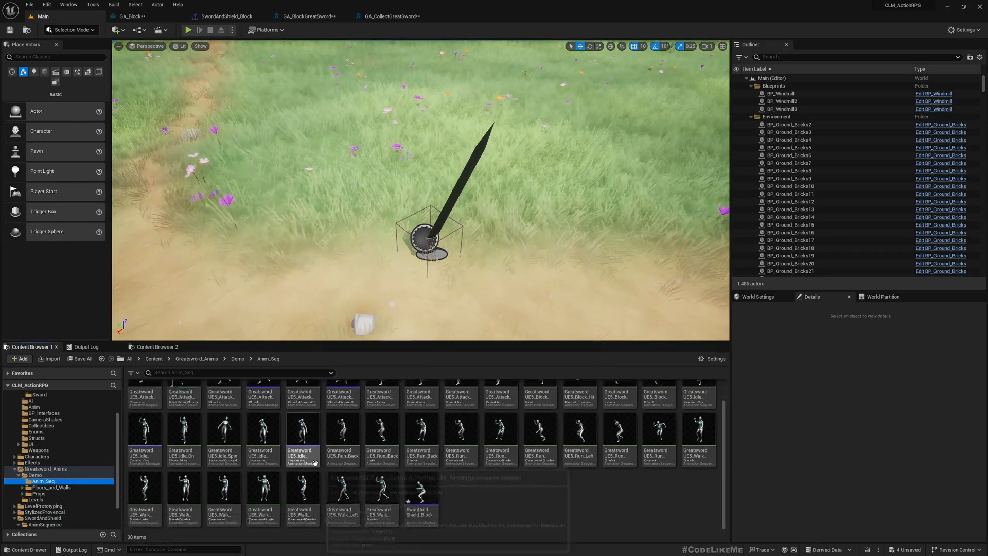
- Rename the copied montage to GreatSword_Block
{"action": "left_click", "coordinate": [419, 496]}
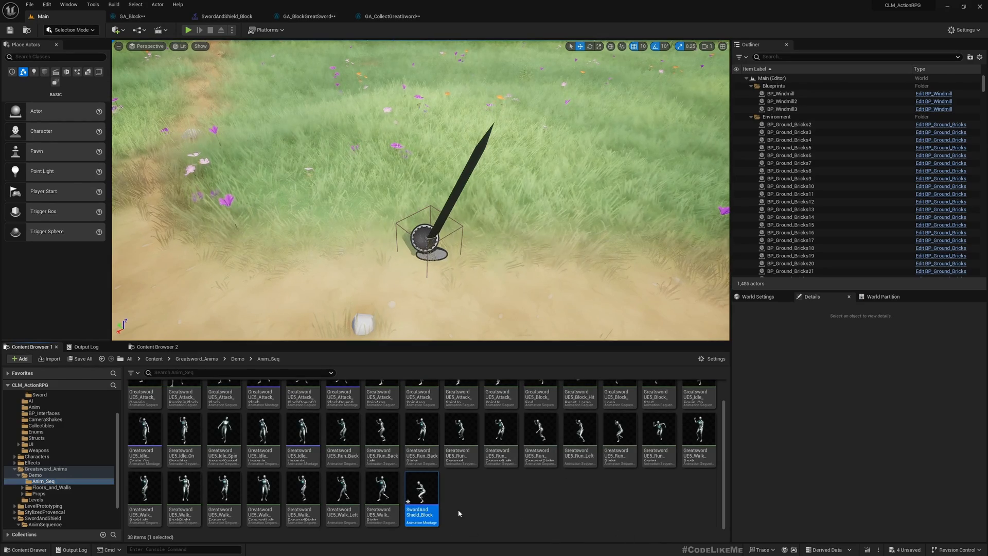
{"action": "key", "text": "Up"}
{"action": "key", "text": "Down"}
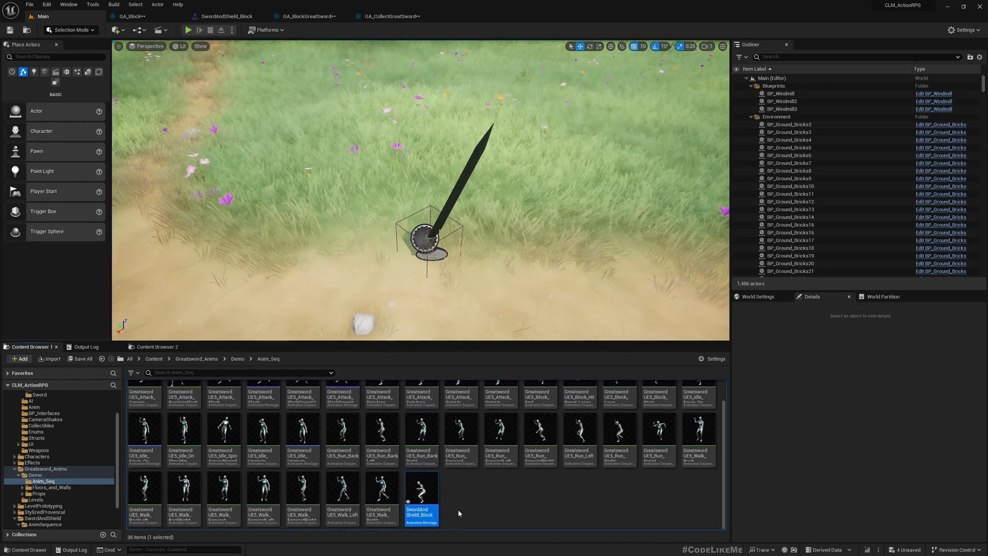
{"action": "key", "text": "F2"}
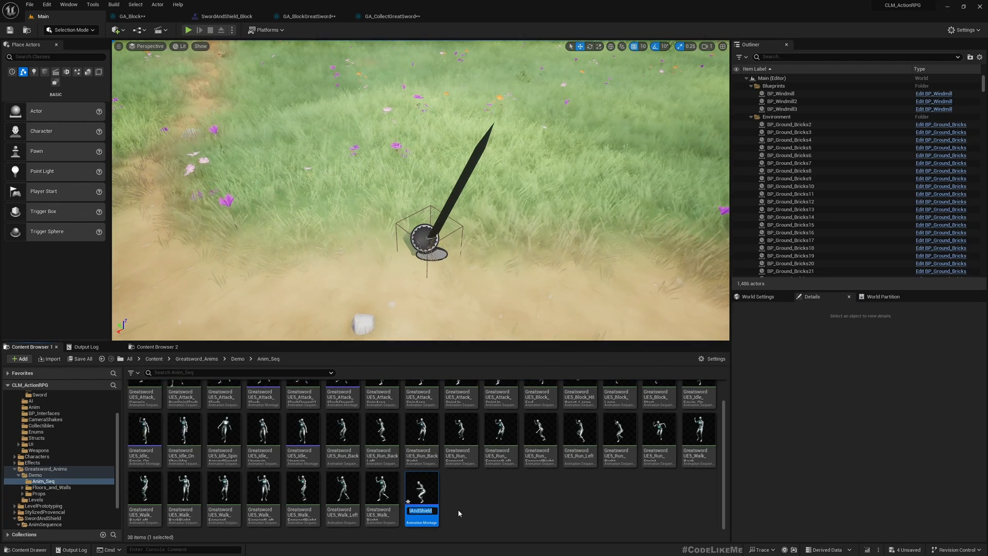
{"action": "type", "text": "GreatSwor"}
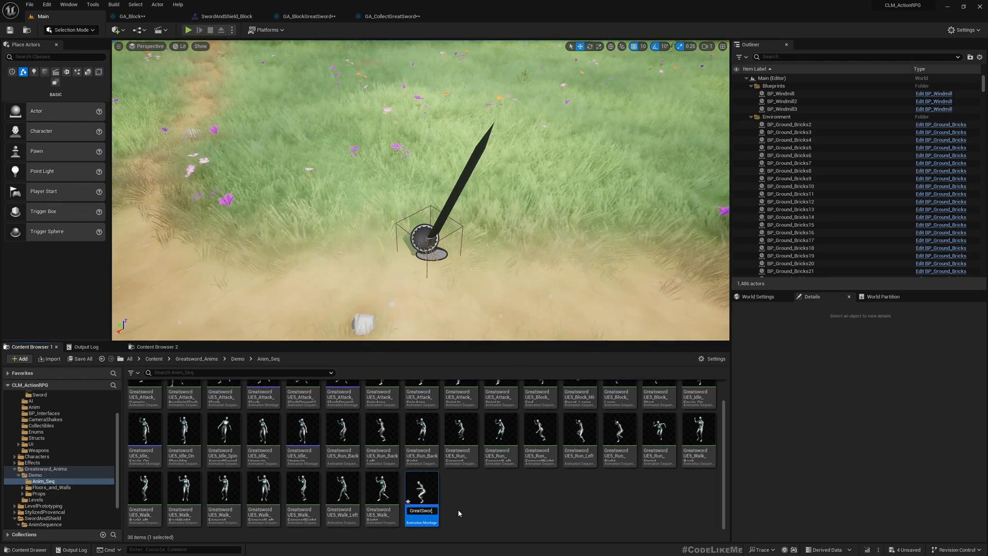
{"action": "key", "text": "Return"}
{"action": "key", "text": "Return"}
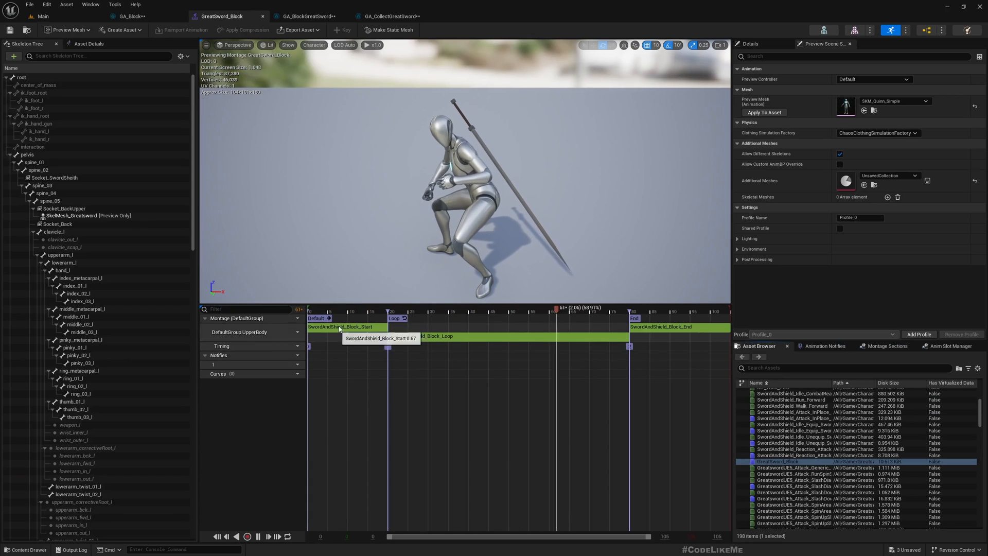
- Filter assets by 'block', preview GreatswordUE5 Block Start, Loop and End, then reopen GreatSword_Block at its first segment
{"action": "left_click", "coordinate": [763, 368]}
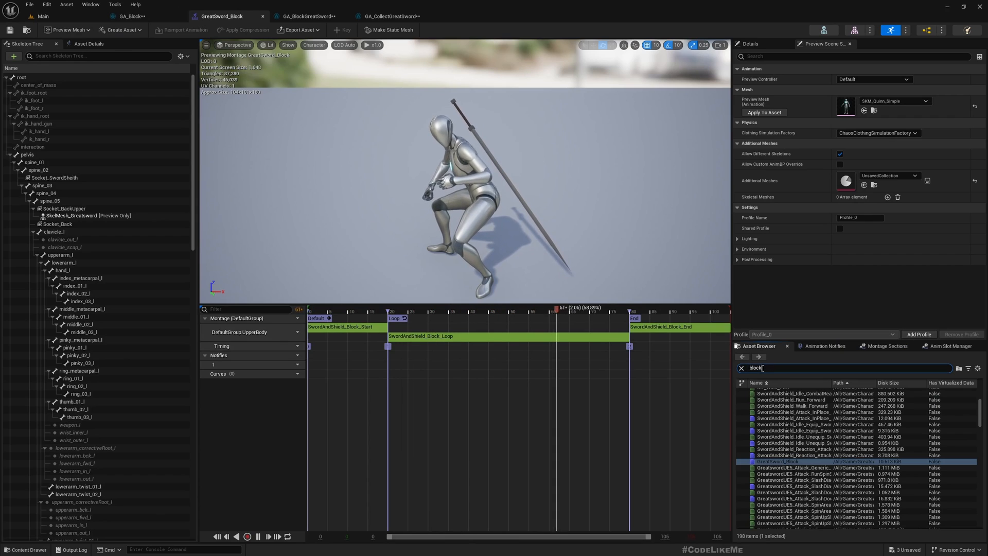
{"action": "type", "text": "block"}
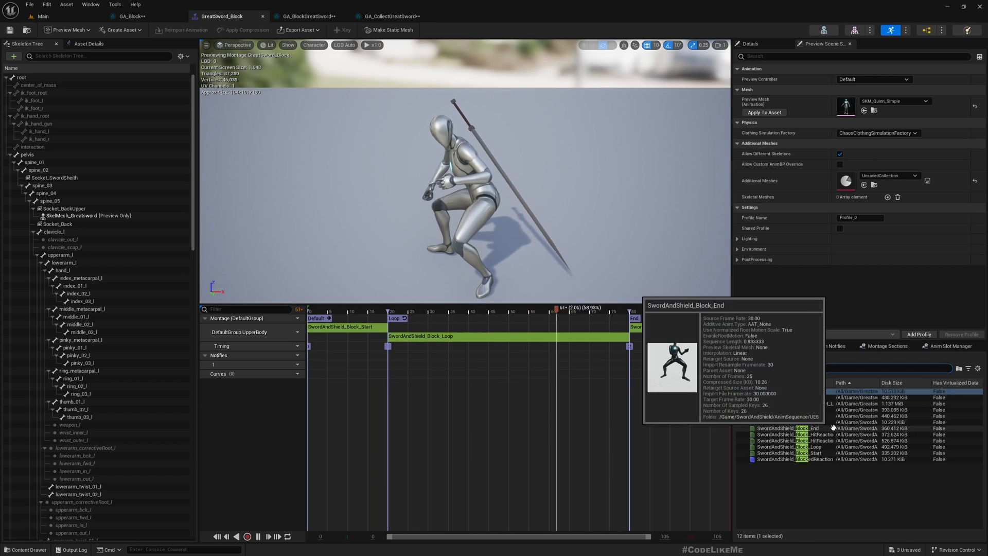
{"action": "double_click", "coordinate": [795, 415]}
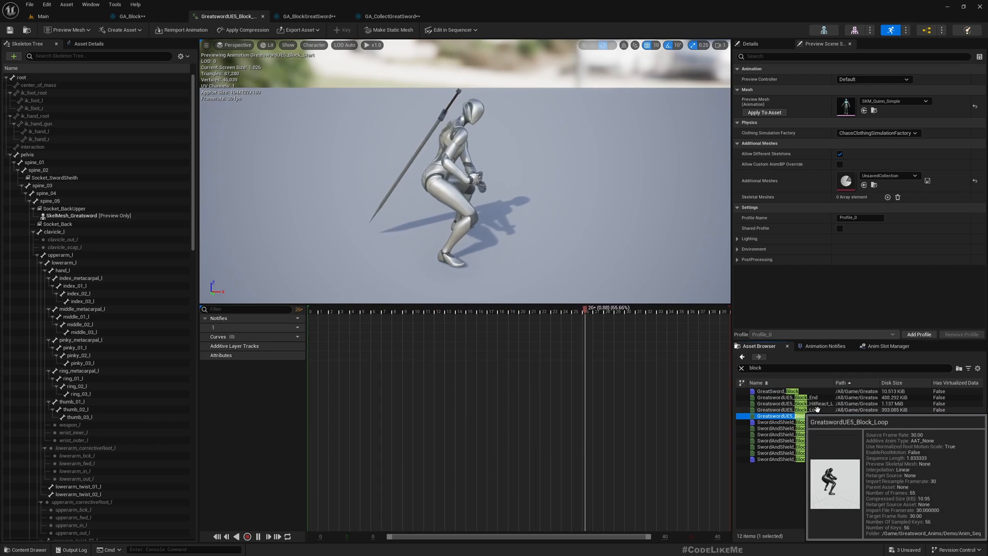
{"action": "double_click", "coordinate": [814, 409]}
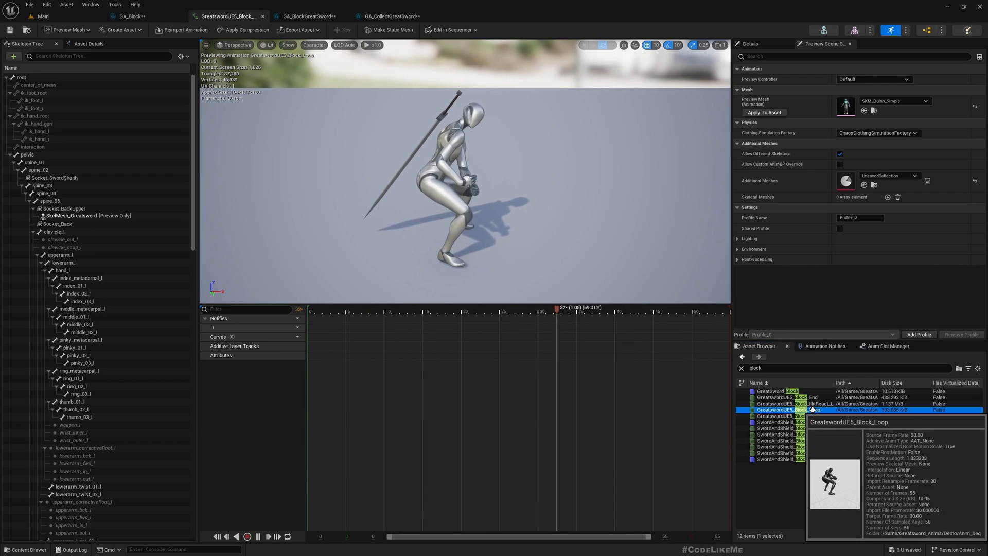
{"action": "left_click", "coordinate": [812, 398]}
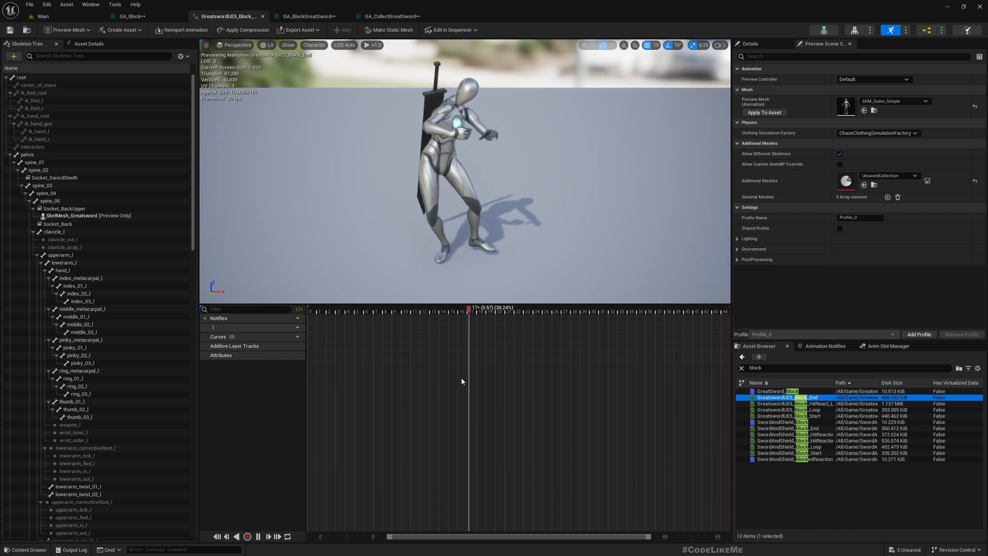
{"action": "double_click", "coordinate": [771, 392]}
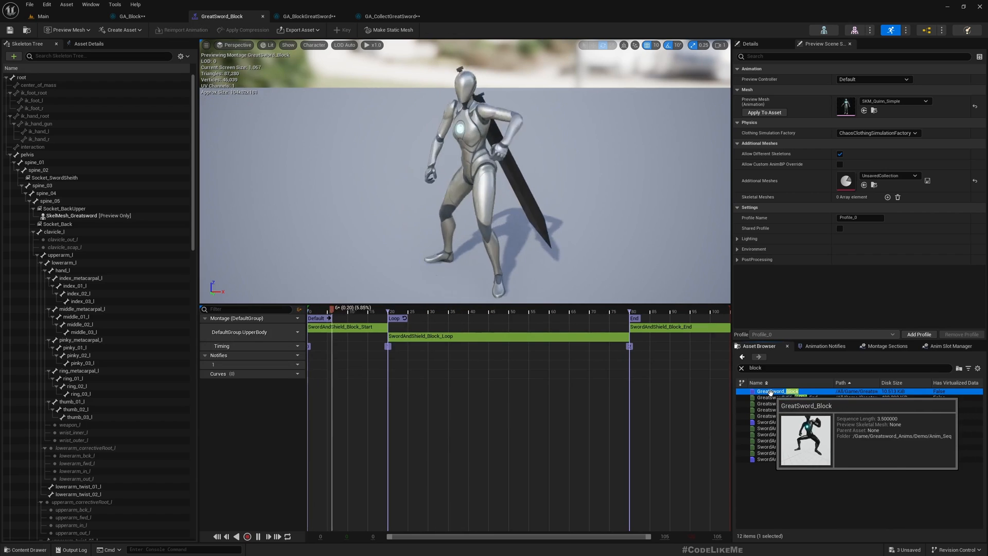
{"action": "left_click", "coordinate": [345, 330]}
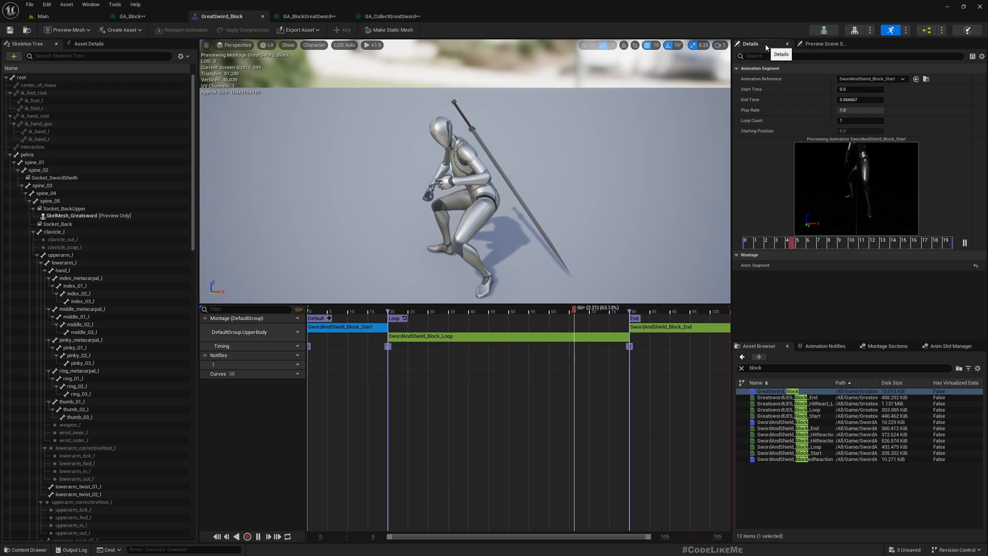
- Swap the first segment to GreatswordUE5_Block_Start at full clip length and play the montage preview
{"action": "left_click", "coordinate": [869, 79]}
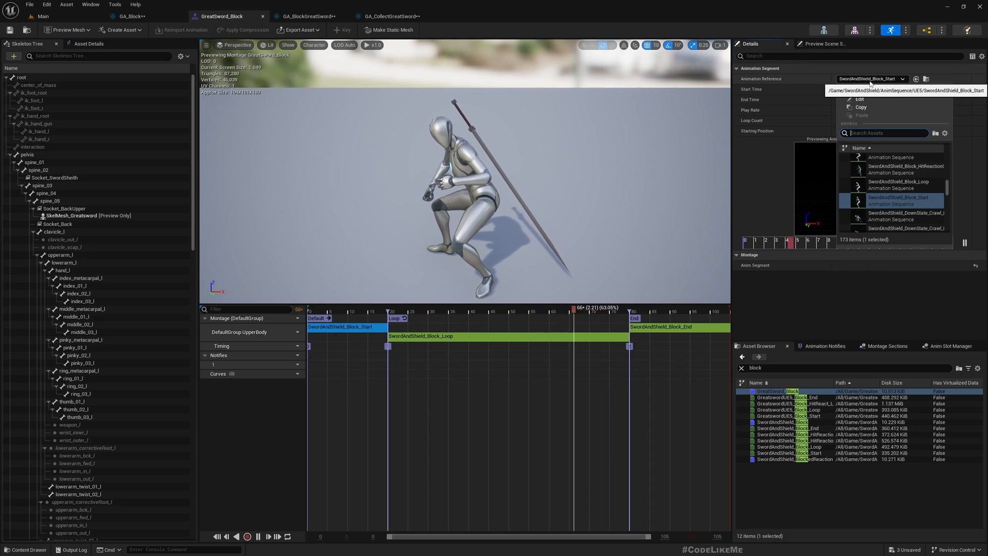
{"action": "type", "text": "block start"}
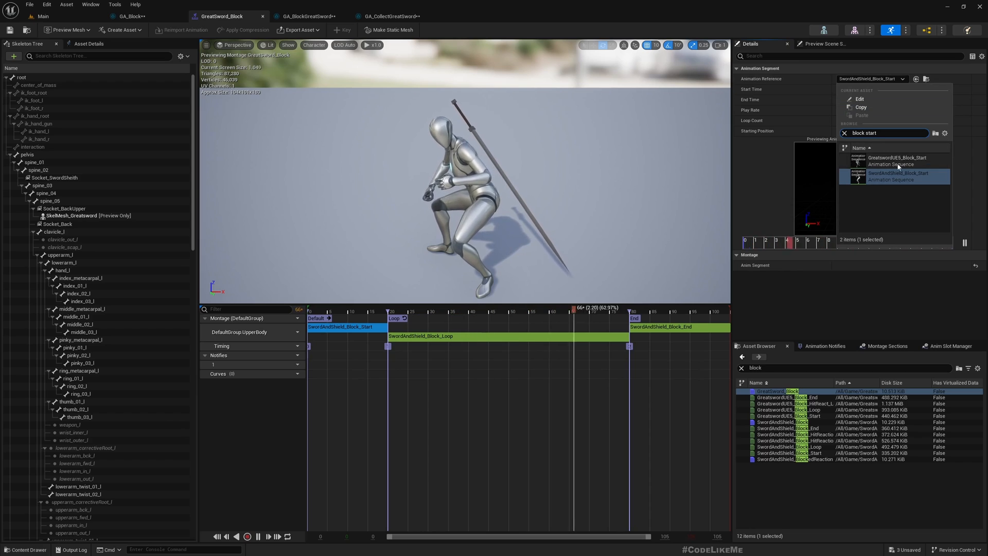
{"action": "left_click", "coordinate": [896, 163]}
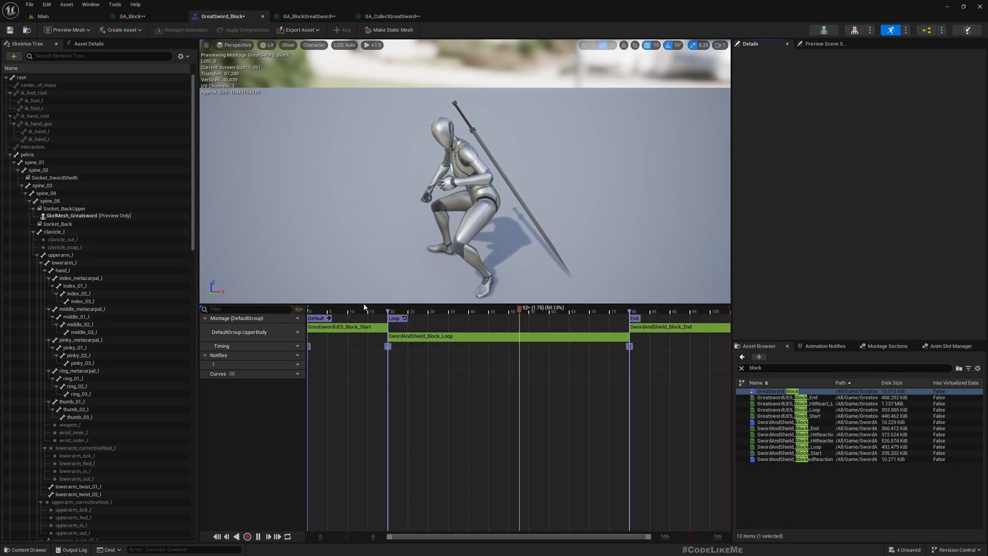
{"action": "left_click", "coordinate": [340, 328]}
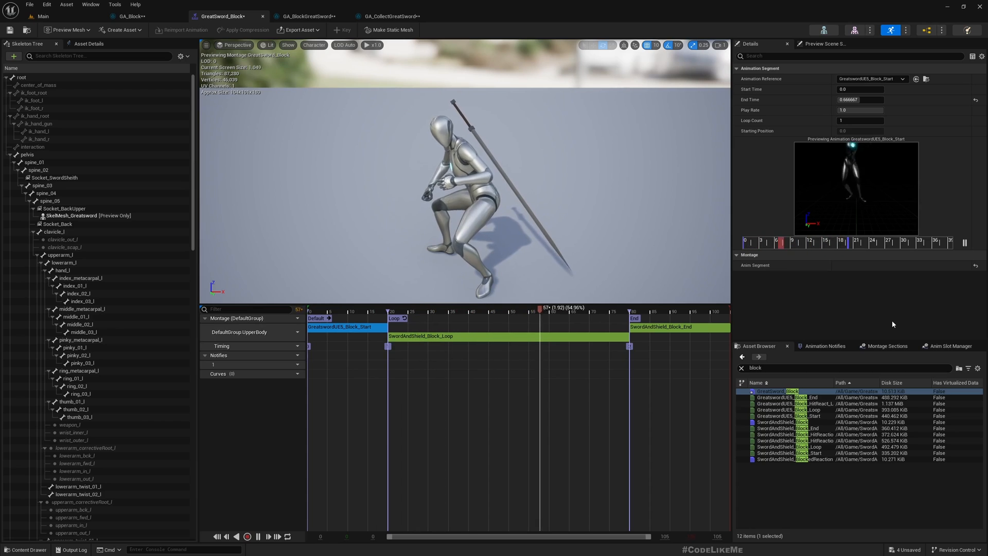
{"action": "key", "text": "ctrl+z"}
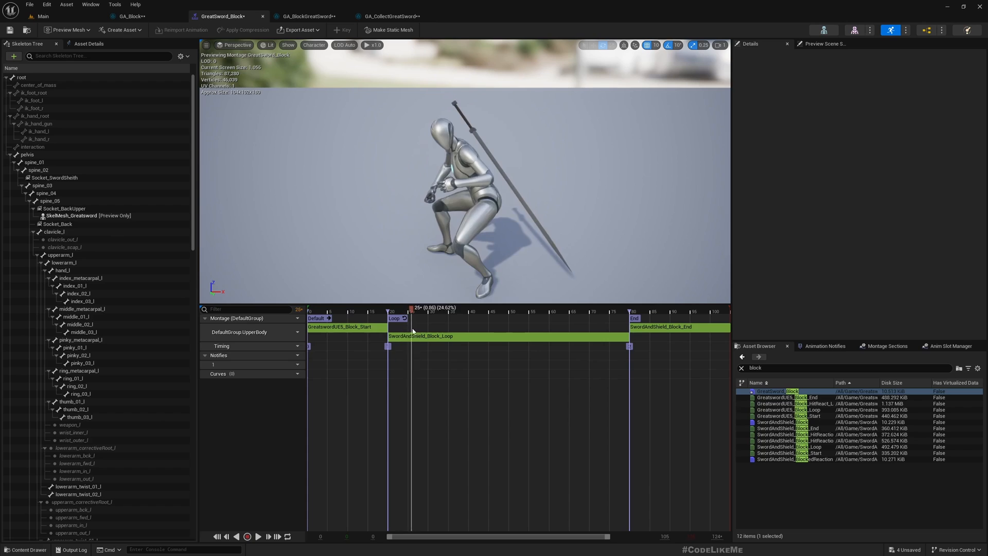
{"action": "left_click", "coordinate": [347, 326]}
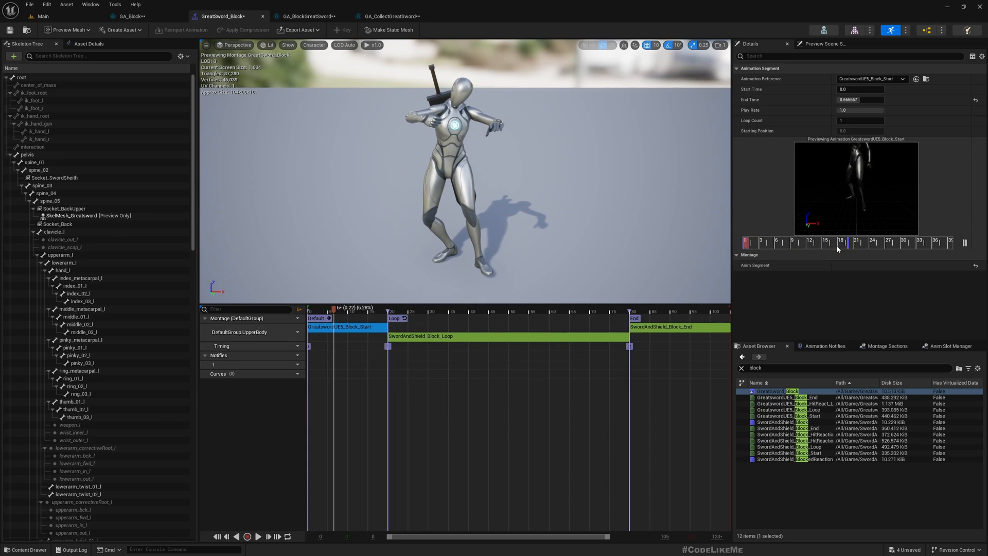
{"action": "left_click", "coordinate": [974, 265]}
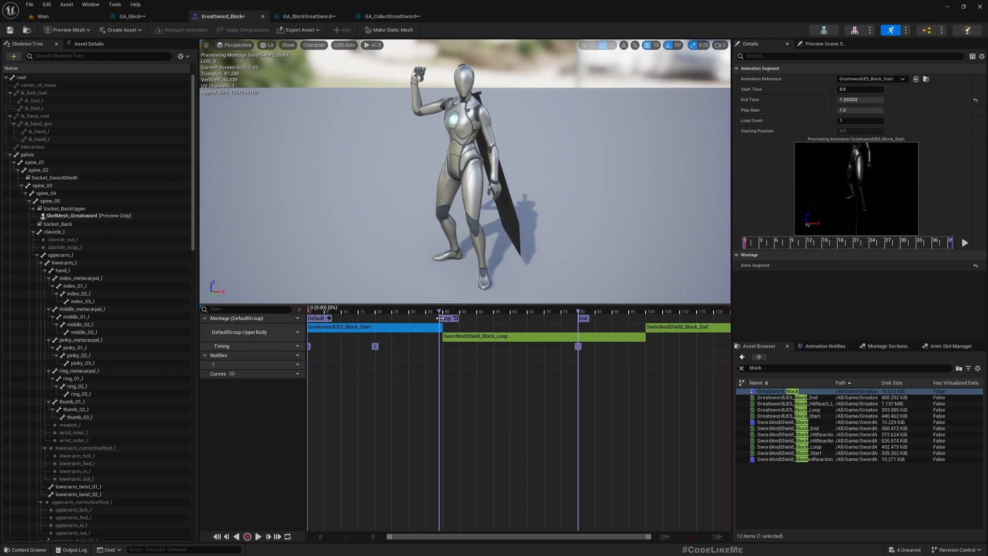
{"action": "left_click", "coordinate": [390, 305]}
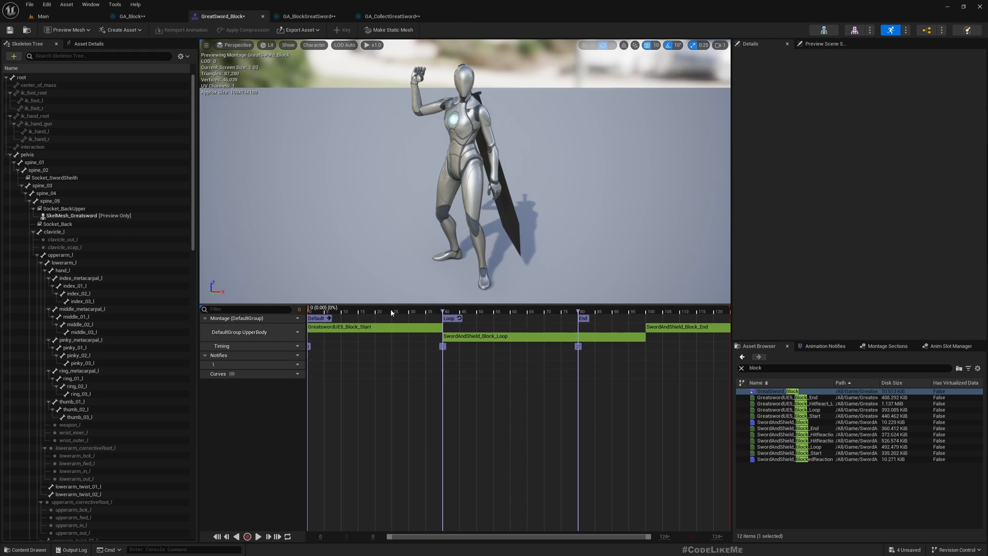
{"action": "key", "text": "space"}
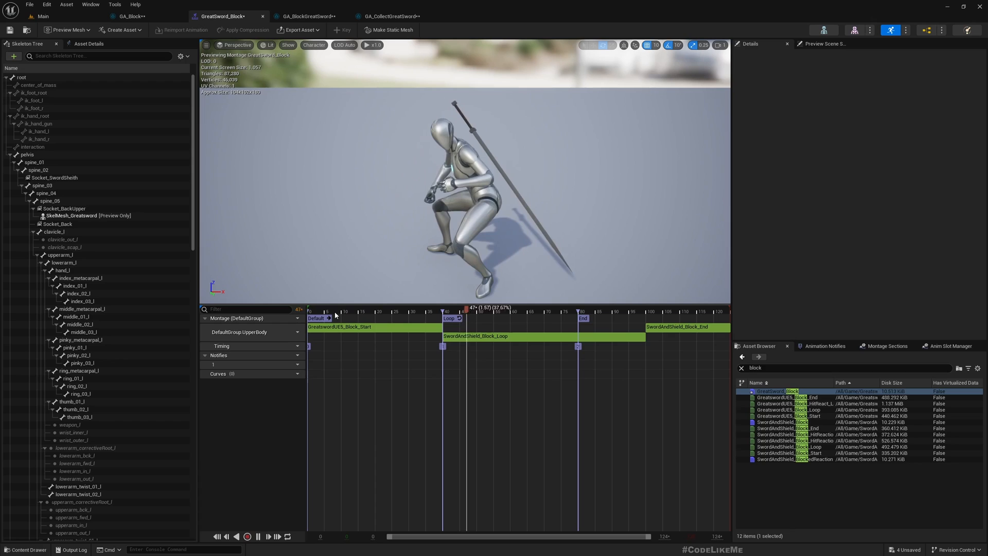
{"action": "scroll", "coordinate": [476, 338], "scroll_direction": "up", "scroll_amount": 3, "text": "ctrl"}
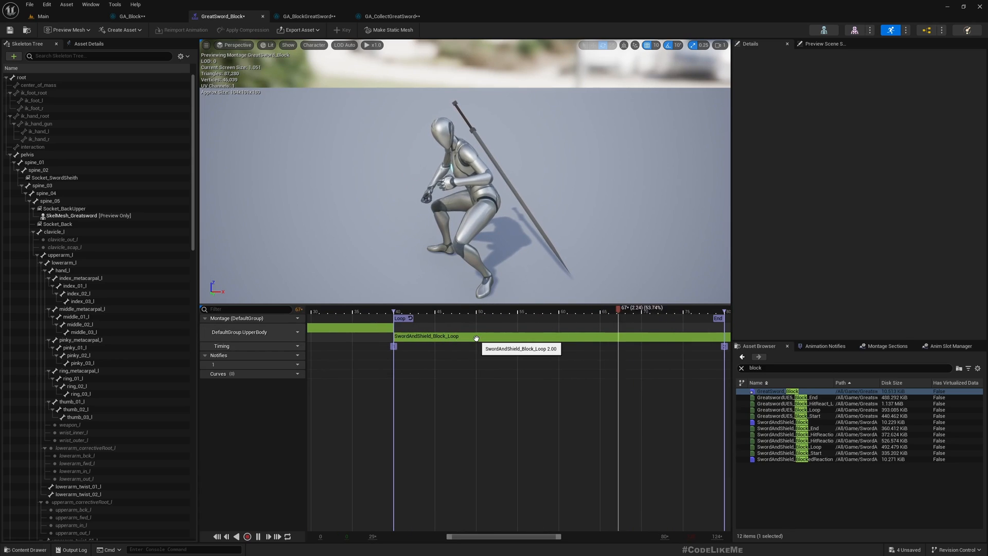
{"action": "scroll", "coordinate": [475, 338], "scroll_direction": "down", "scroll_amount": 3, "text": "ctrl"}
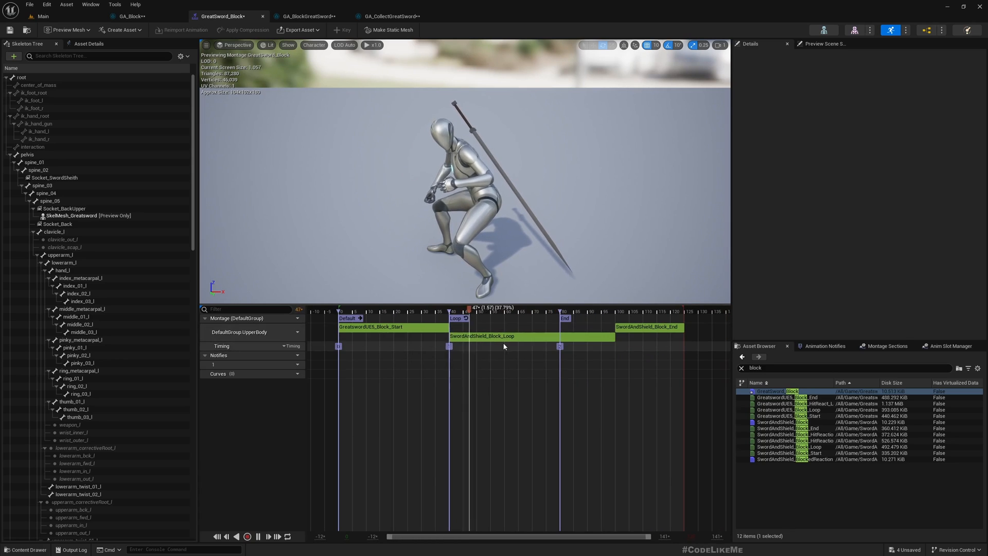
- Swap the loop segment to GreatswordUE5_Block_Loop and preview it running into the SwordAndShield_Block_End clip
{"action": "left_click", "coordinate": [498, 336]}
{"action": "left_click", "coordinate": [871, 78]}
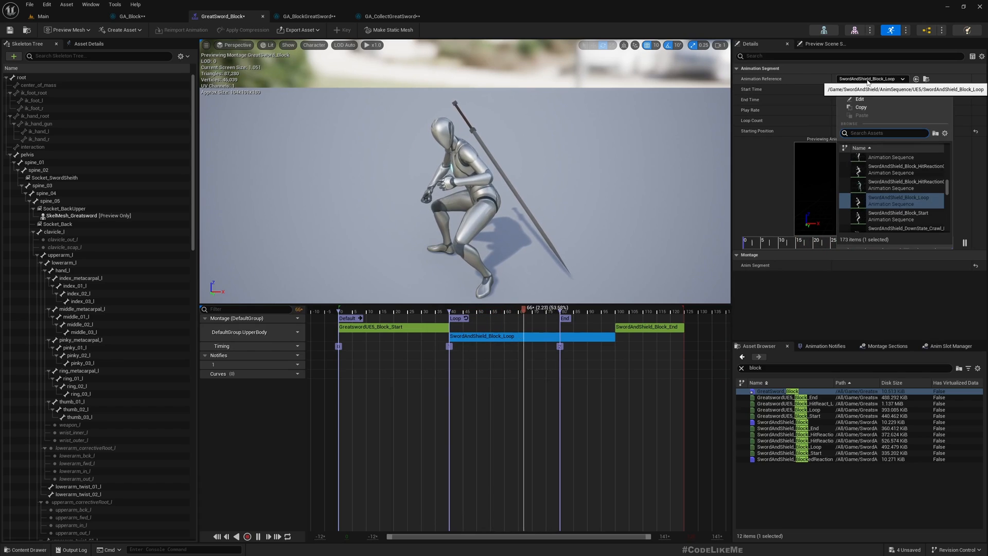
{"action": "type", "text": "loop"}
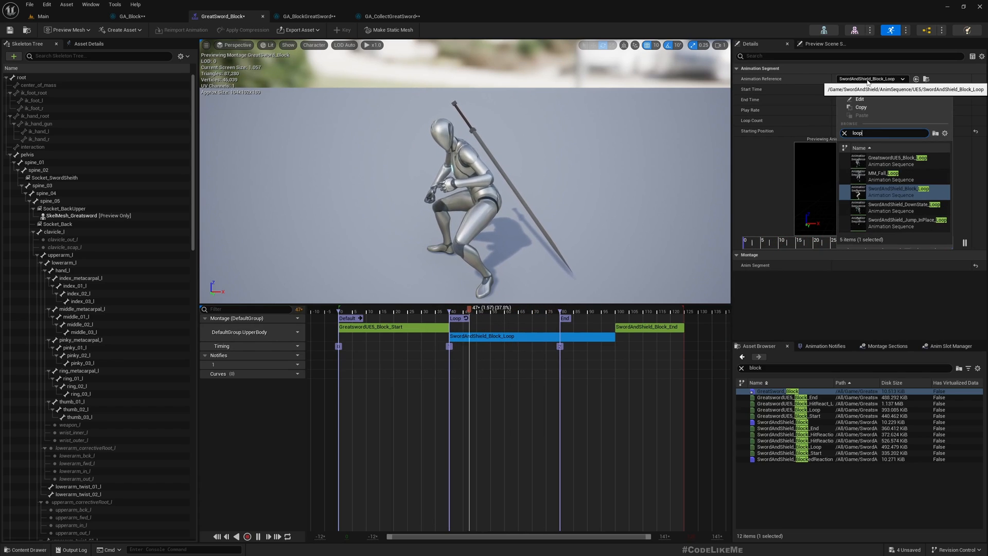
{"action": "type", "text": "block"}
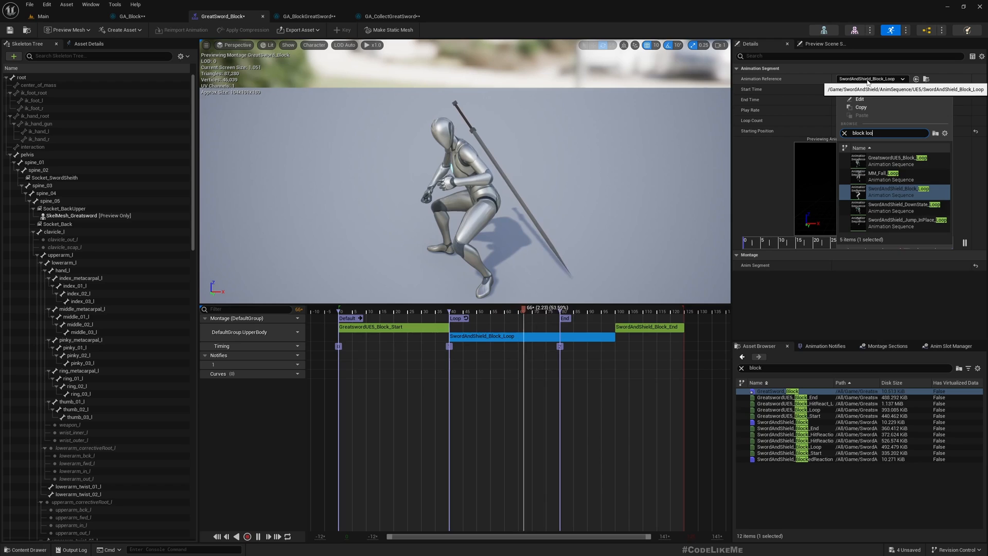
{"action": "left_click", "coordinate": [894, 188]}
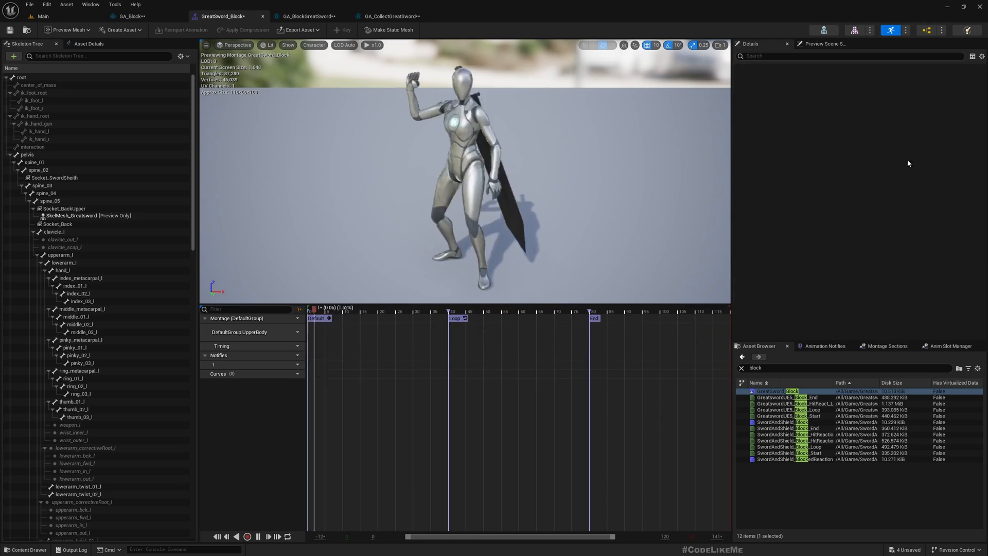
{"action": "left_click", "coordinate": [541, 337]}
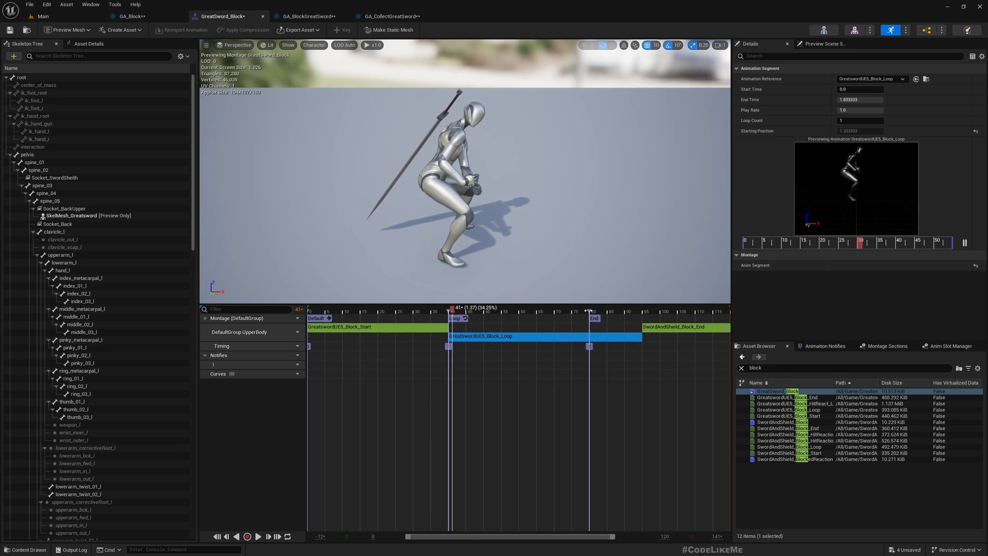
{"action": "left_click", "coordinate": [626, 310]}
{"action": "scroll", "coordinate": [540, 331], "scroll_direction": "up", "scroll_amount": 3}
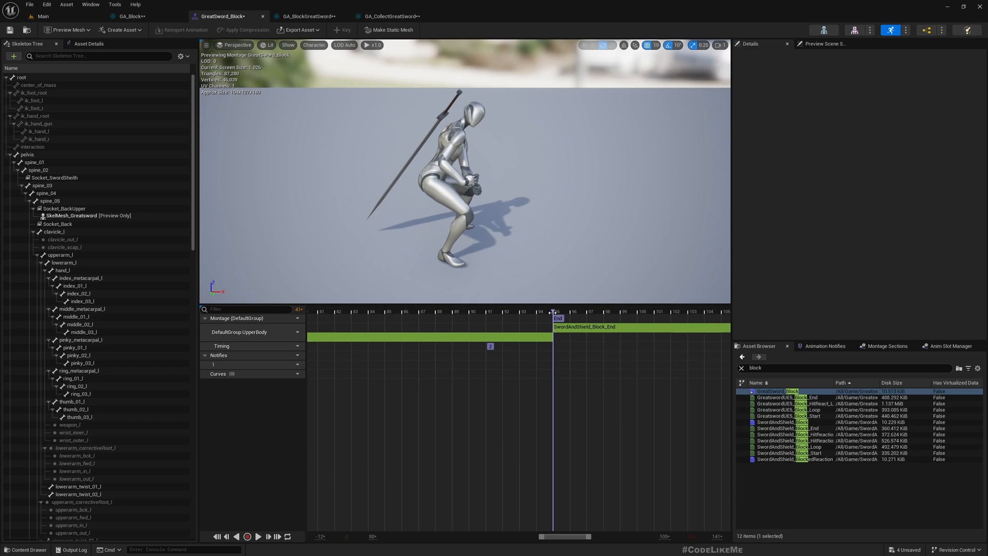
{"action": "scroll", "coordinate": [571, 362], "scroll_direction": "down", "scroll_amount": 3}
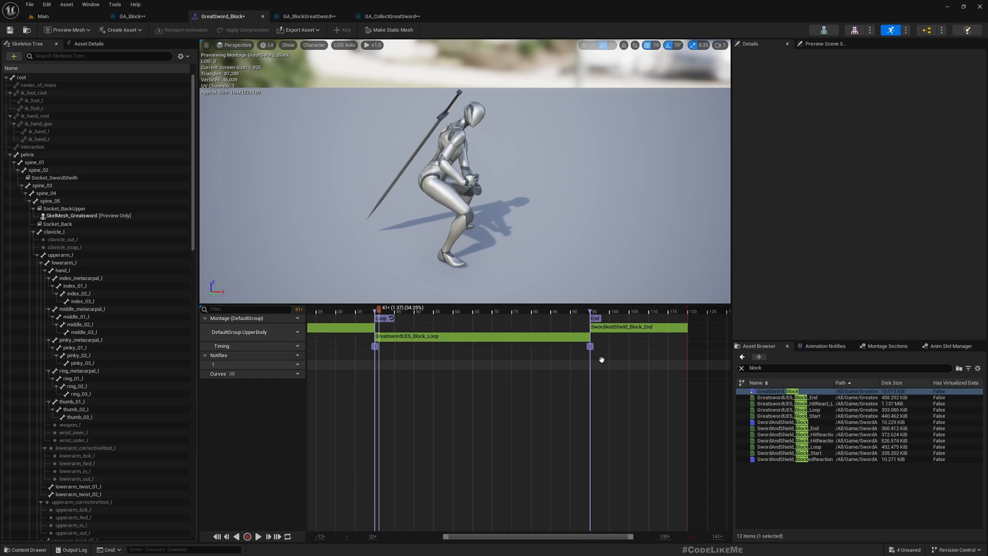
{"action": "left_click", "coordinate": [622, 327]}
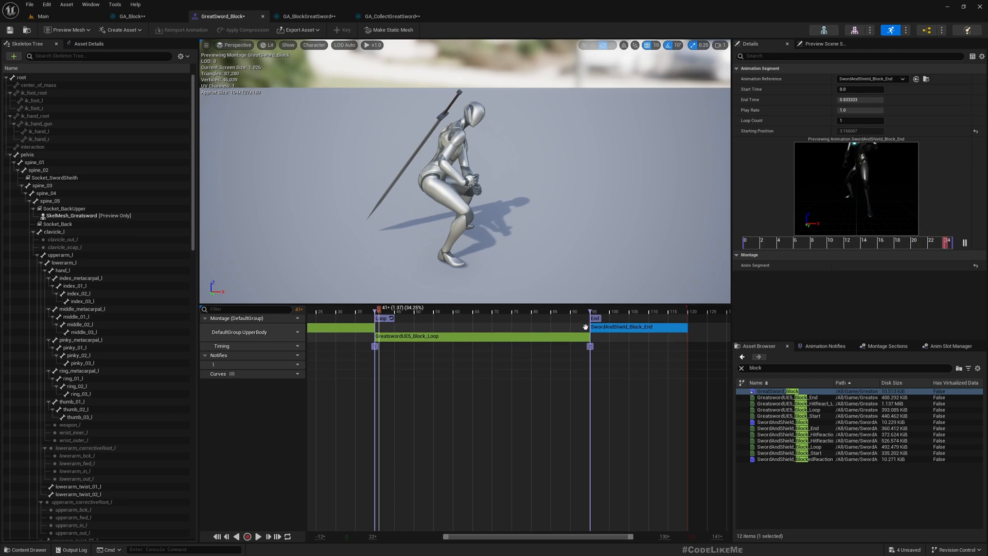
{"action": "key", "text": "space"}
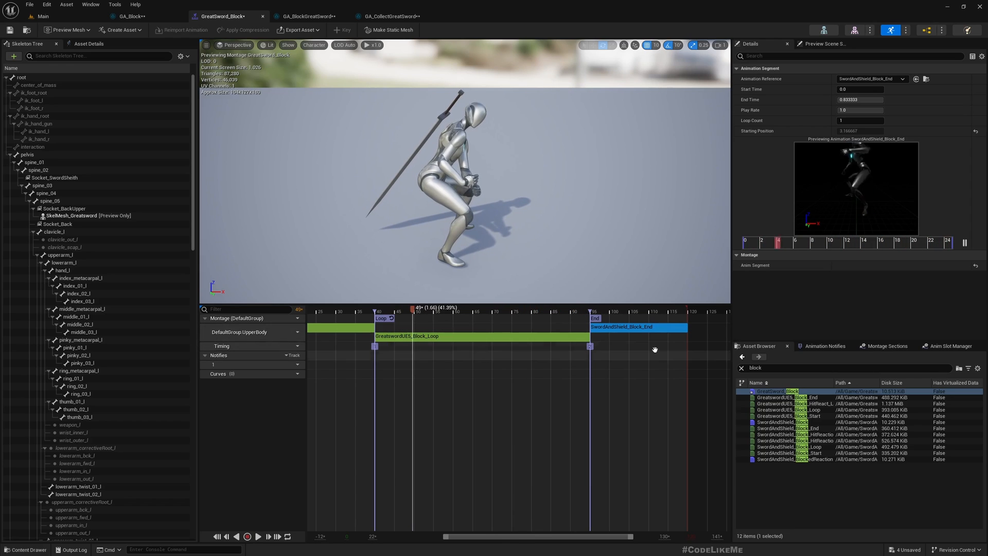
- Set the end segment to GreatswordUE5_Block_End, replay the transition into it, and return to the Main level
{"action": "left_click", "coordinate": [870, 79]}
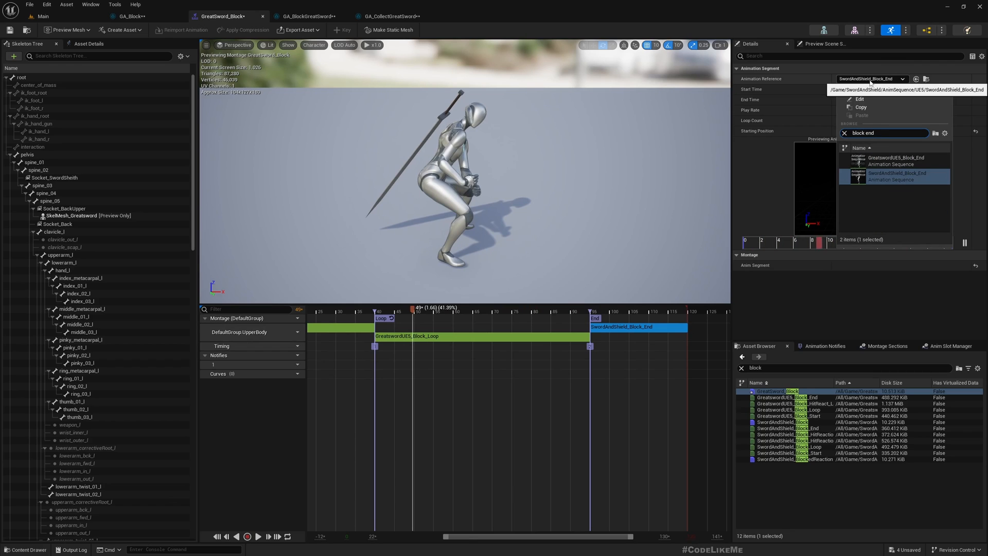
{"action": "left_click", "coordinate": [899, 159]}
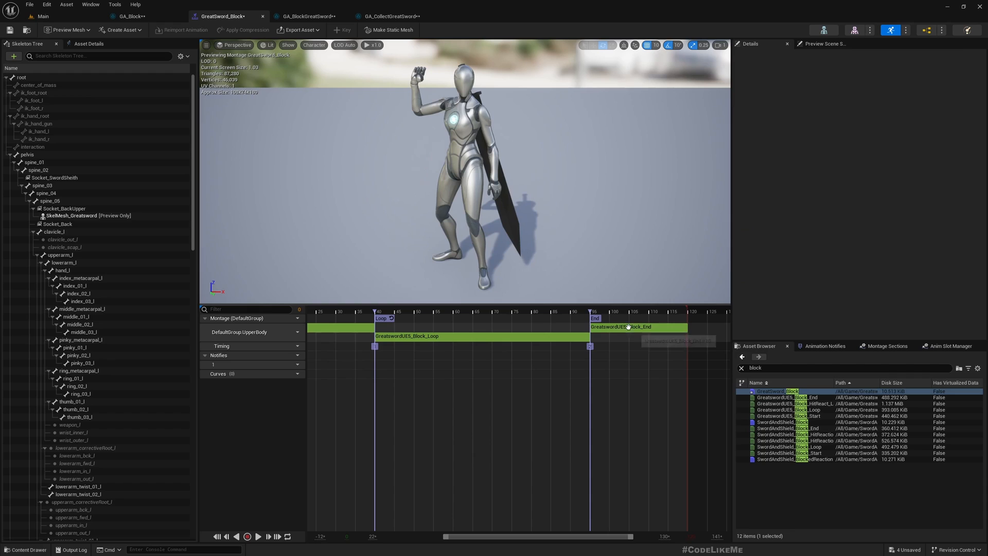
{"action": "left_click", "coordinate": [618, 328]}
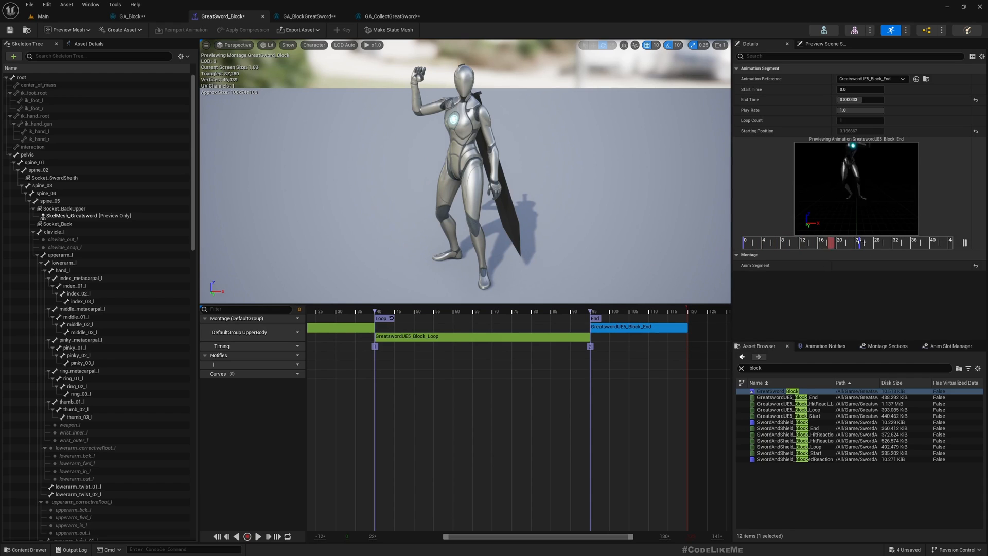
{"action": "key", "text": "space"}
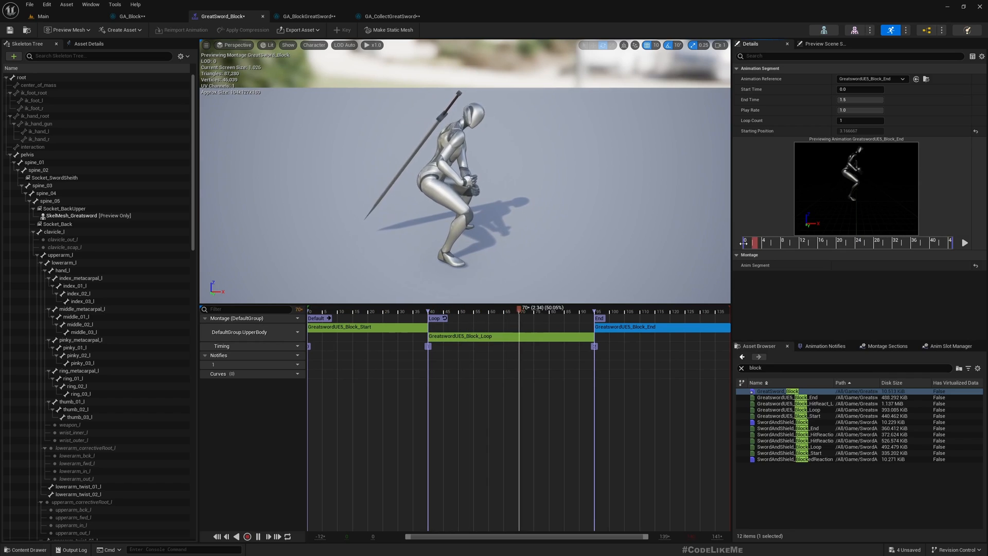
{"action": "left_click", "coordinate": [608, 310]}
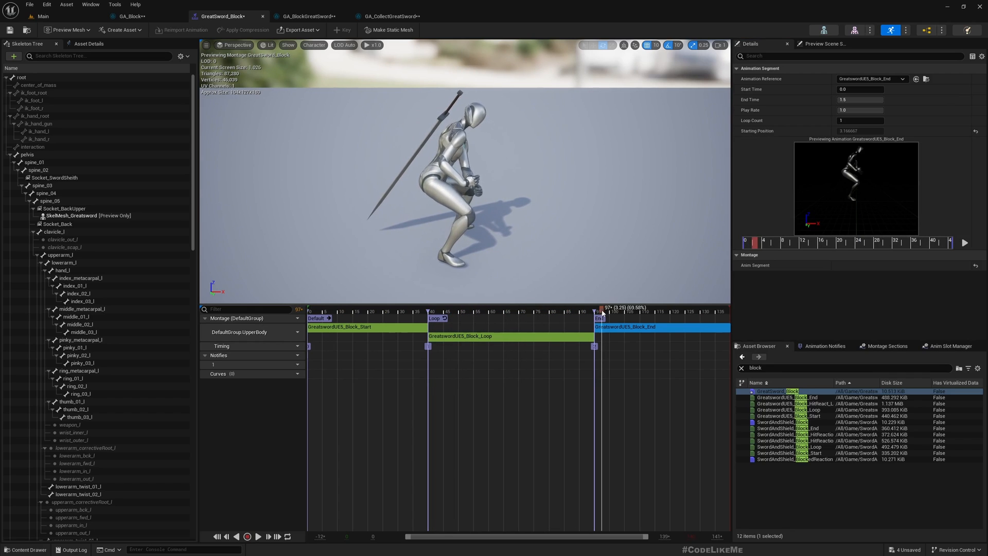
{"action": "left_click", "coordinate": [625, 312]}
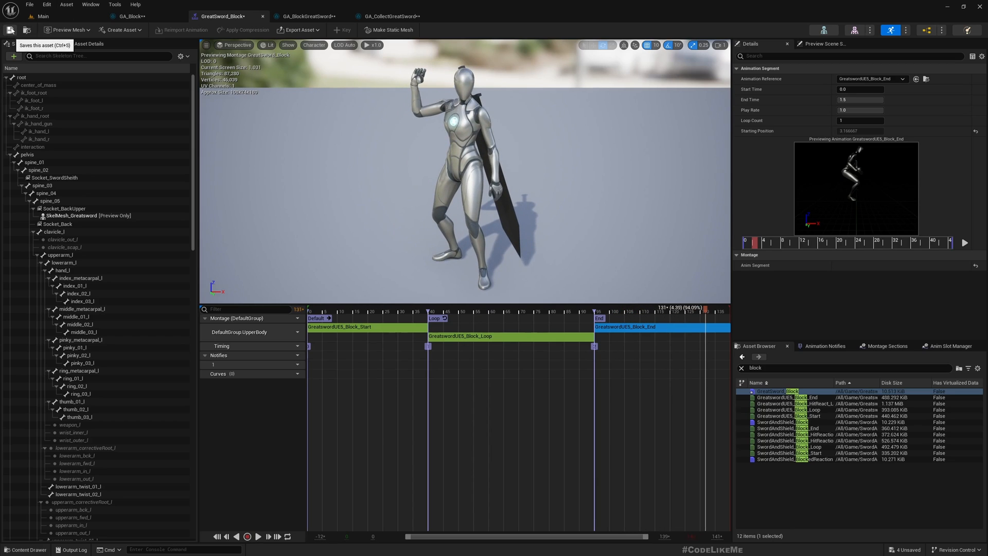
{"action": "left_click", "coordinate": [27, 31]}
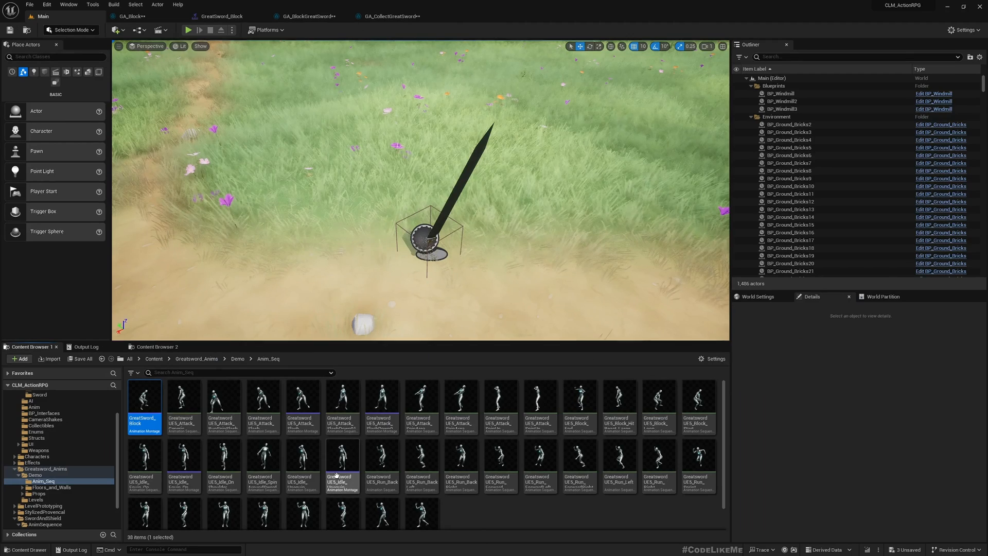
{"action": "left_click", "coordinate": [309, 17]}
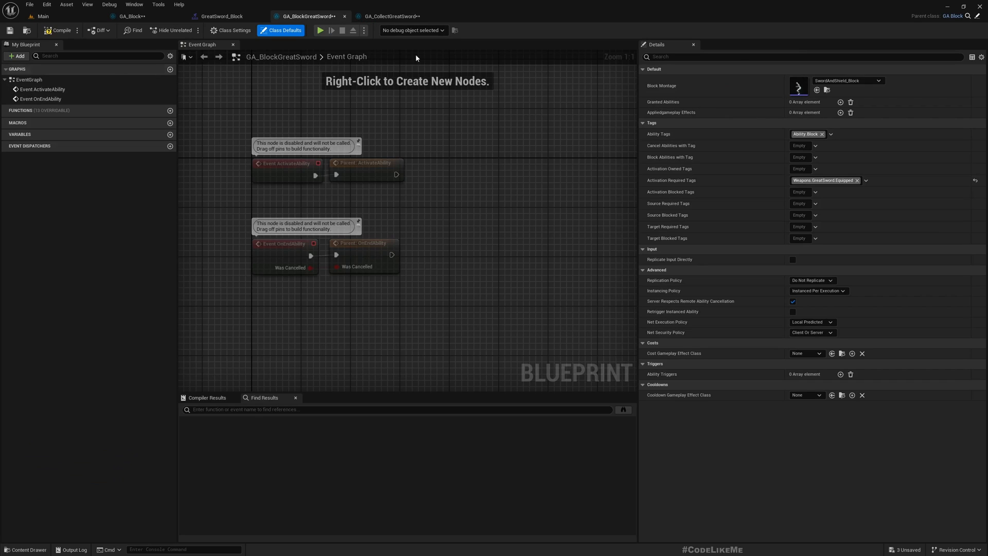
{"action": "left_click", "coordinate": [42, 16]}
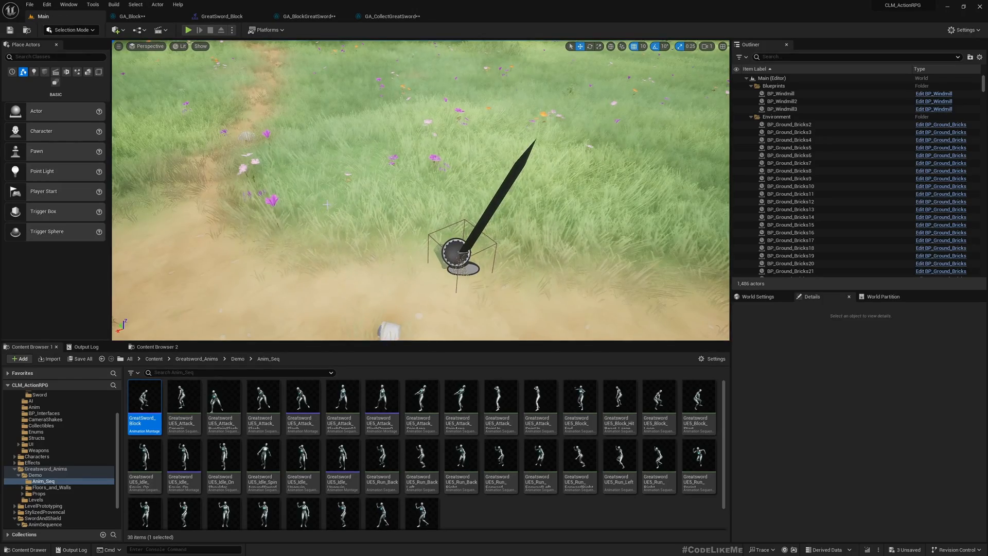
{"action": "key", "text": "alt+p"}
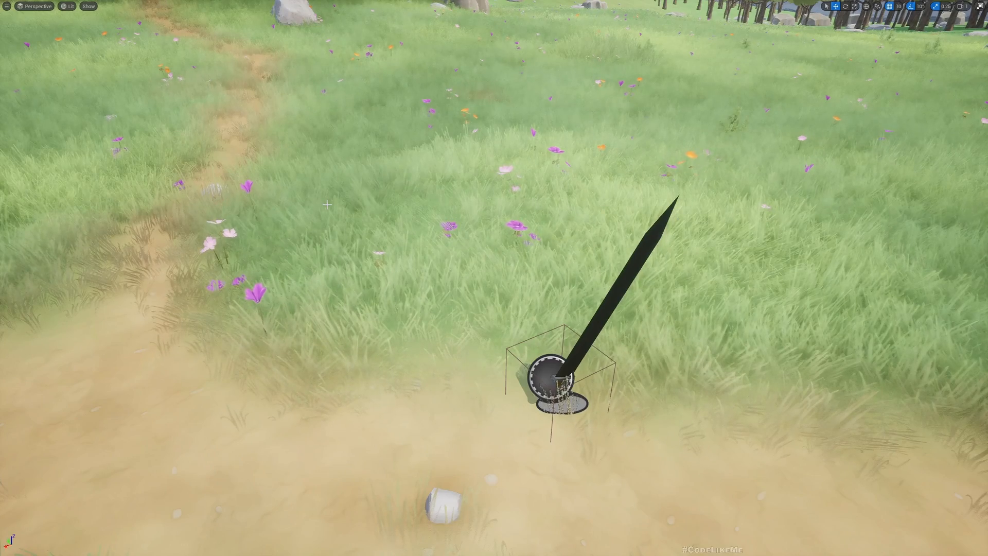
{"action": "key", "text": "w"}
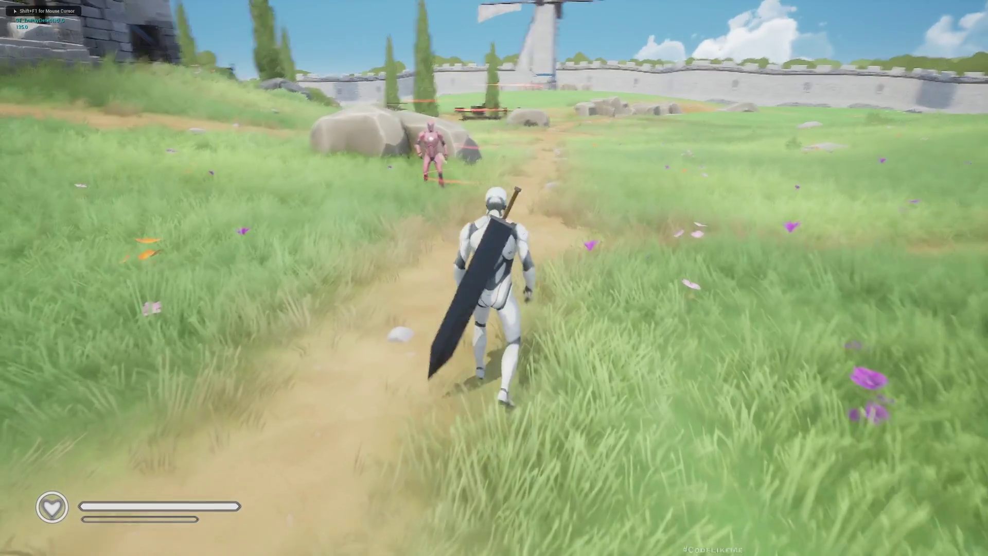
{"action": "left_click", "coordinate": [494, 278]}
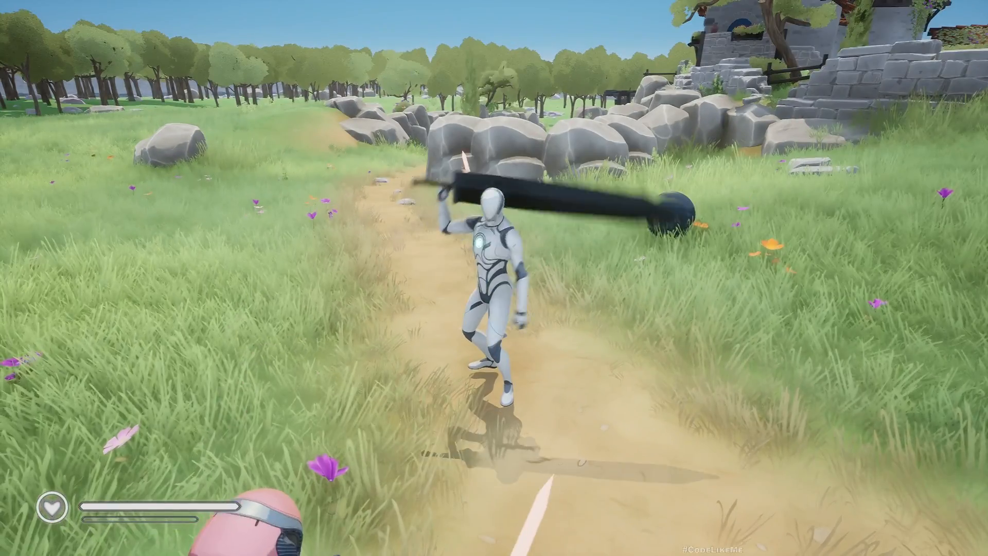
- Scrub GreatSword_Block to the loop pose and orbit around the character, then return to the Main level
{"action": "key", "text": "F11"}
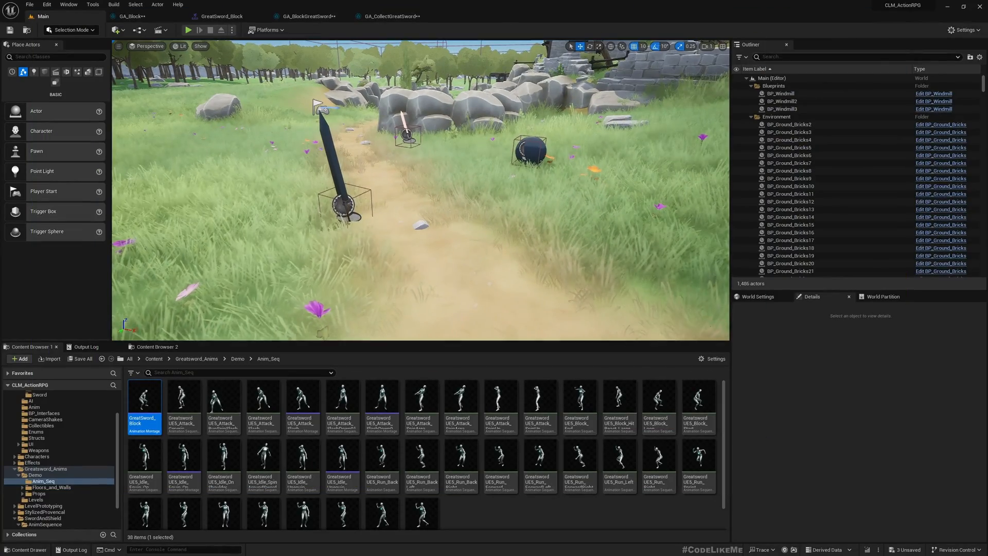
{"action": "left_click", "coordinate": [221, 15]}
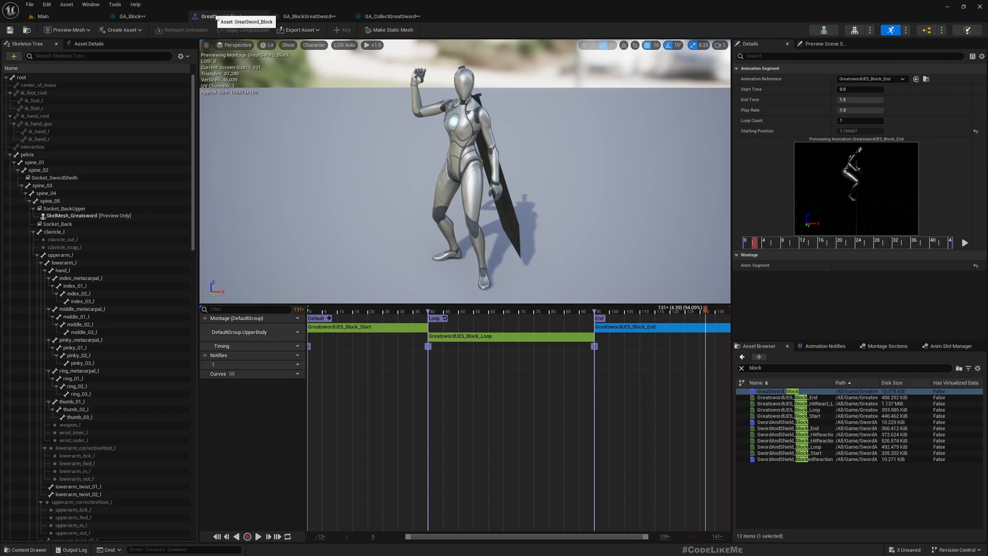
{"action": "left_click", "coordinate": [425, 311]}
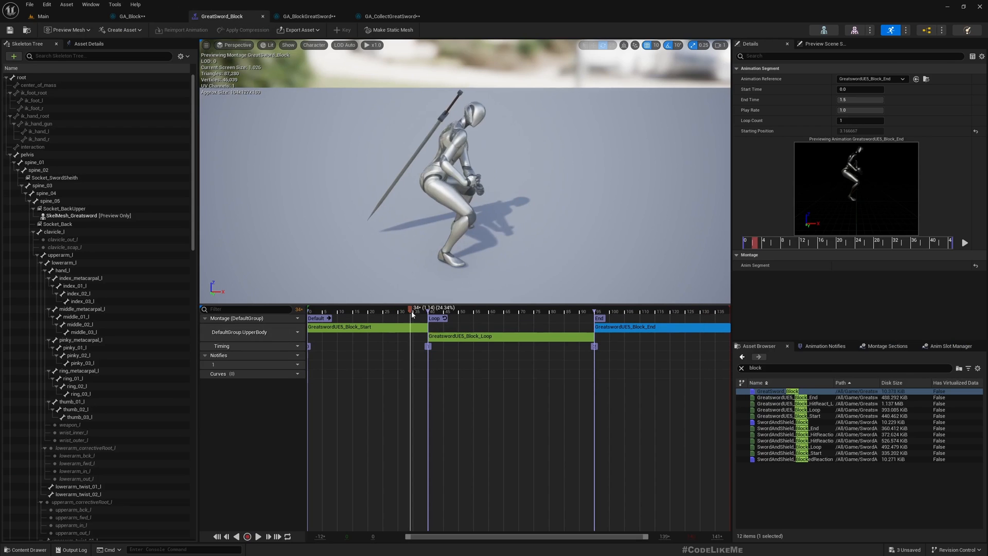
{"action": "mouse_move", "coordinate": [526, 198]}
{"action": "left_mouse_down"}
{"action": "mouse_move", "coordinate": [587, 194]}
{"action": "mouse_move", "coordinate": [572, 198]}
{"action": "left_mouse_up"}
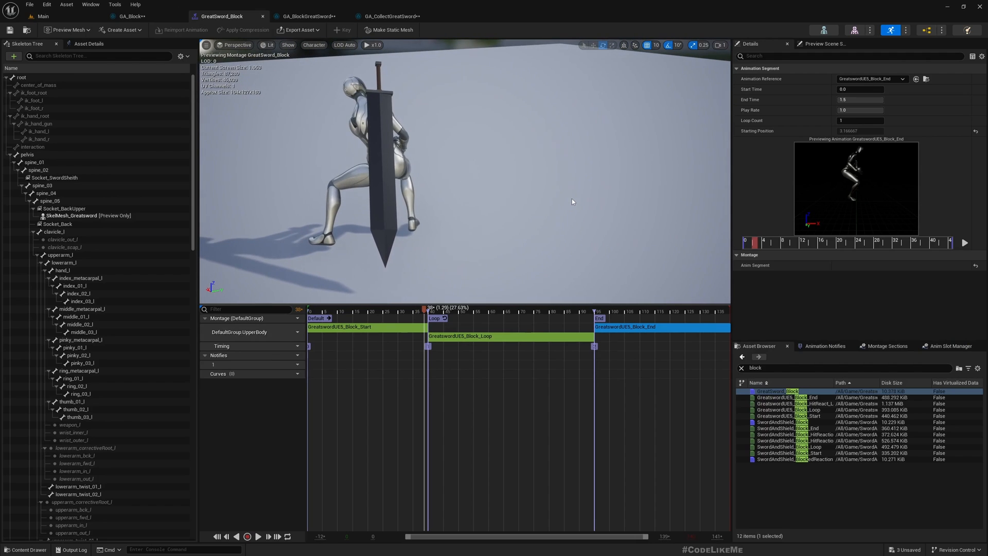
{"action": "left_click_drag", "start_coordinate": [387, 156], "coordinate": [468, 165]}
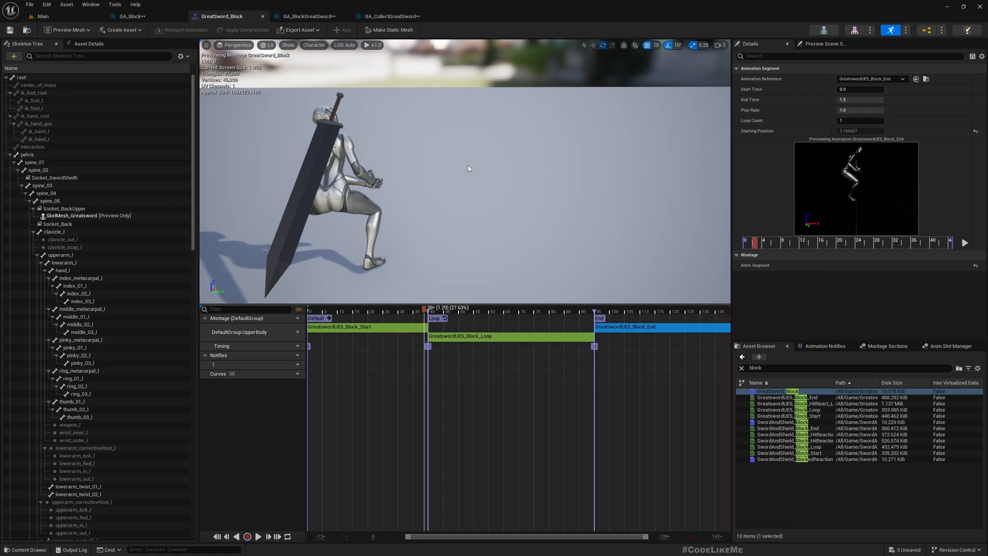
{"action": "left_click", "coordinate": [43, 15]}
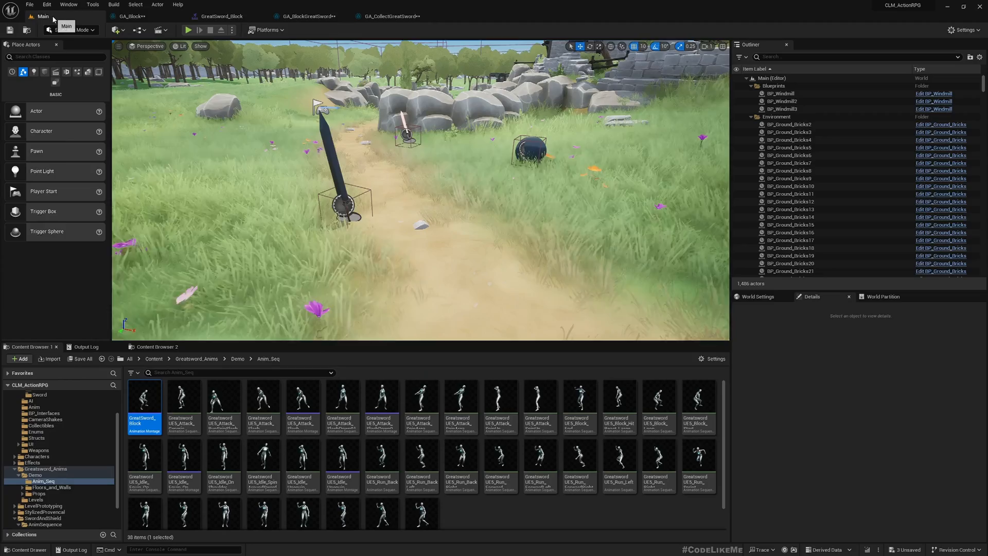
{"action": "left_click_drag", "start_coordinate": [330, 164], "coordinate": [463, 178]}
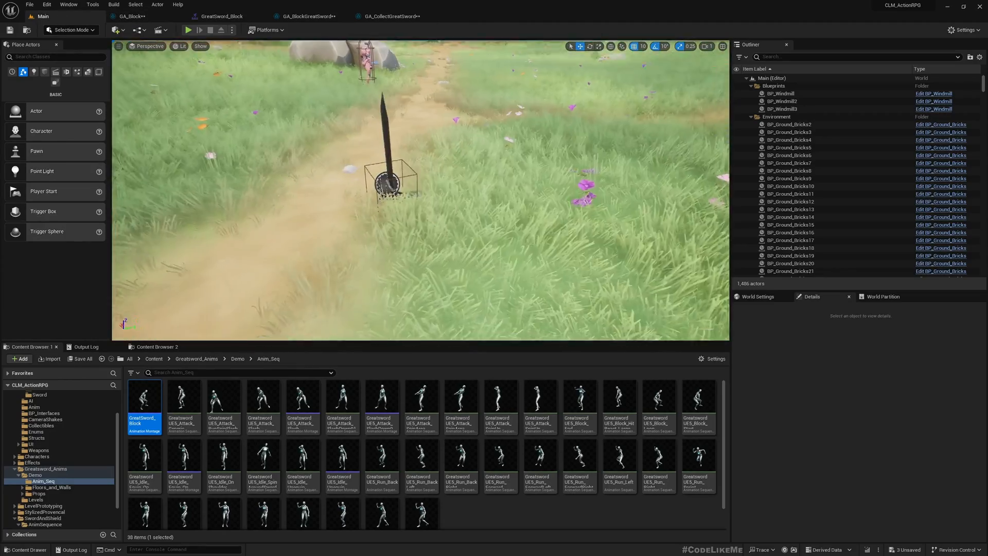
- Play-test picking up and blocking with the greatsword, then reopen GreatSword_Block at its start segment
{"action": "key", "text": "alt+p"}
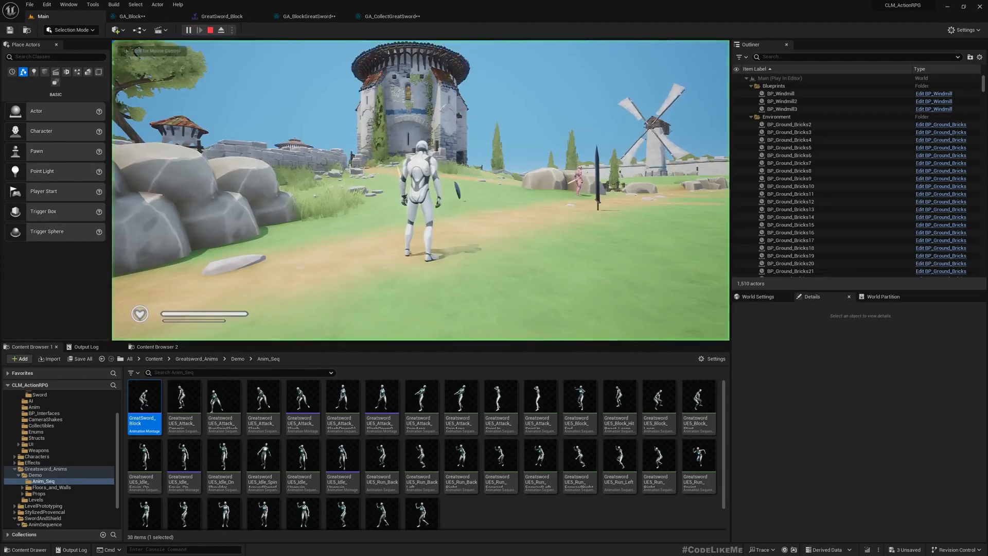
{"action": "key", "text": "w"}
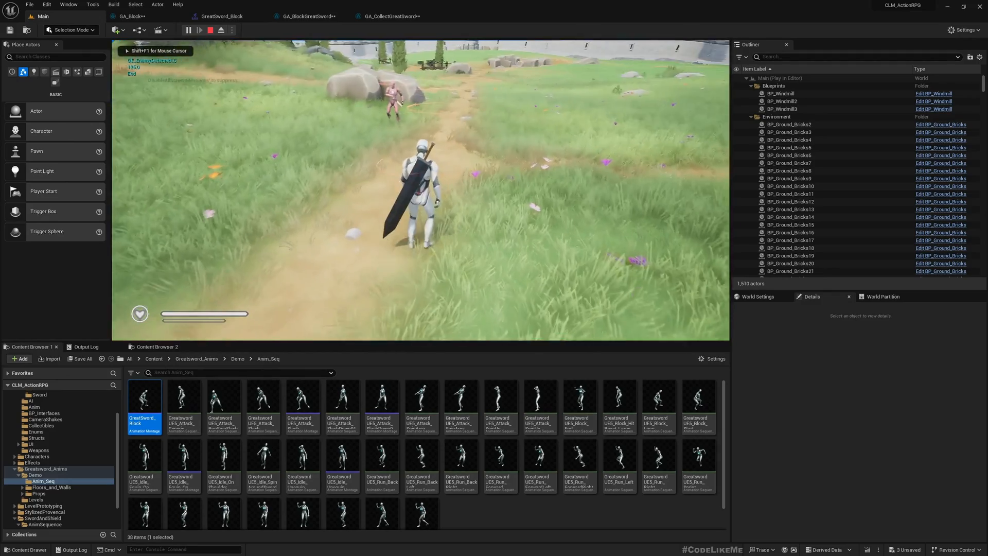
{"action": "key", "text": "w"}
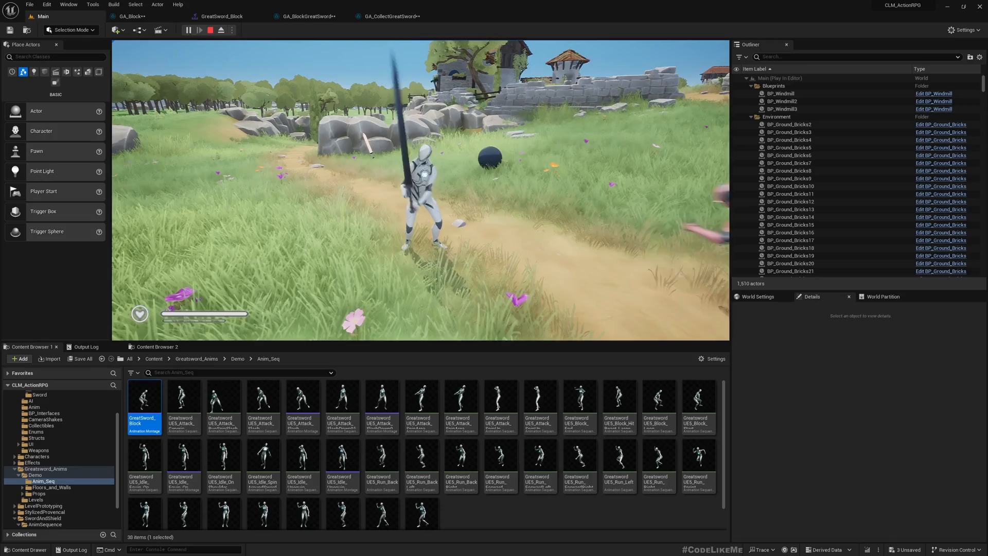
{"action": "key", "text": "Escape"}
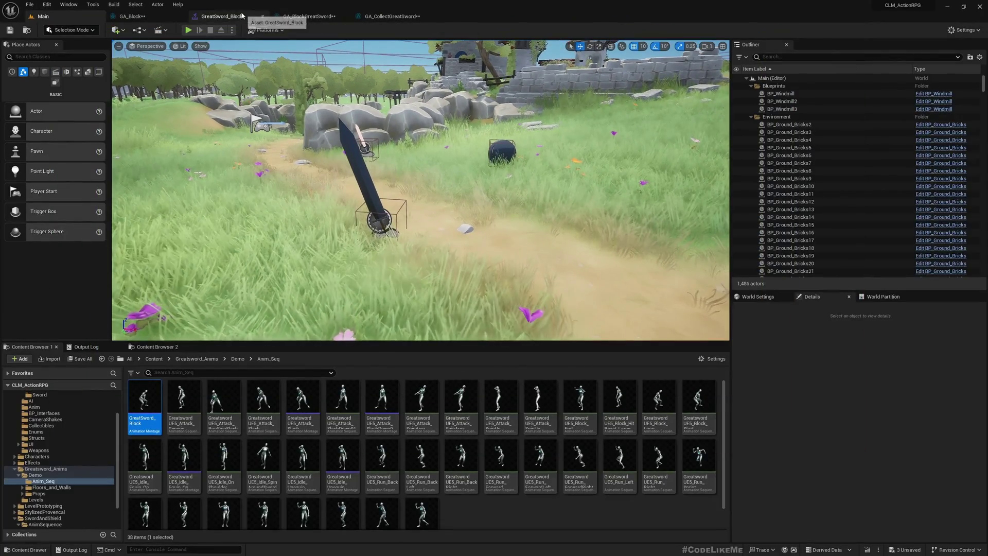
{"action": "left_click", "coordinate": [222, 17]}
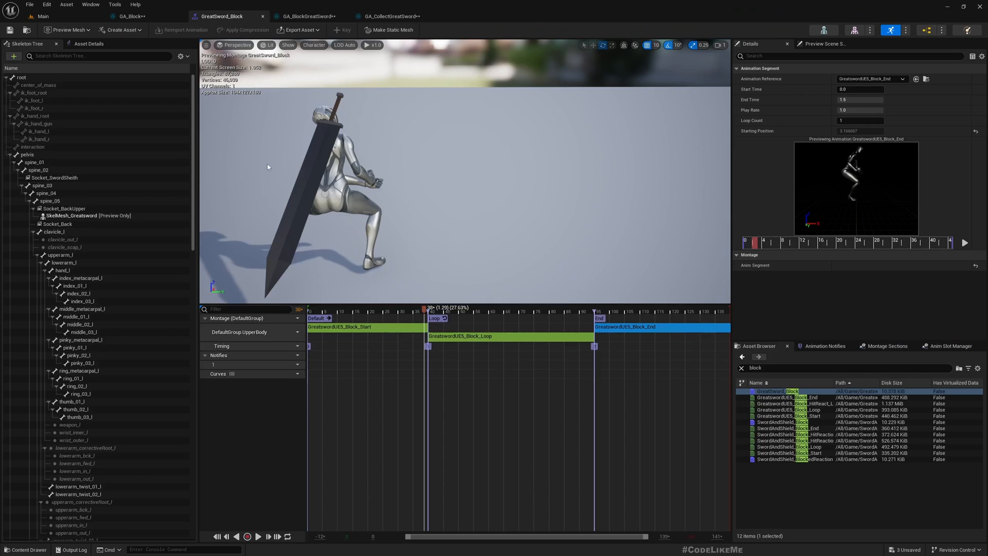
{"action": "left_click", "coordinate": [378, 328]}
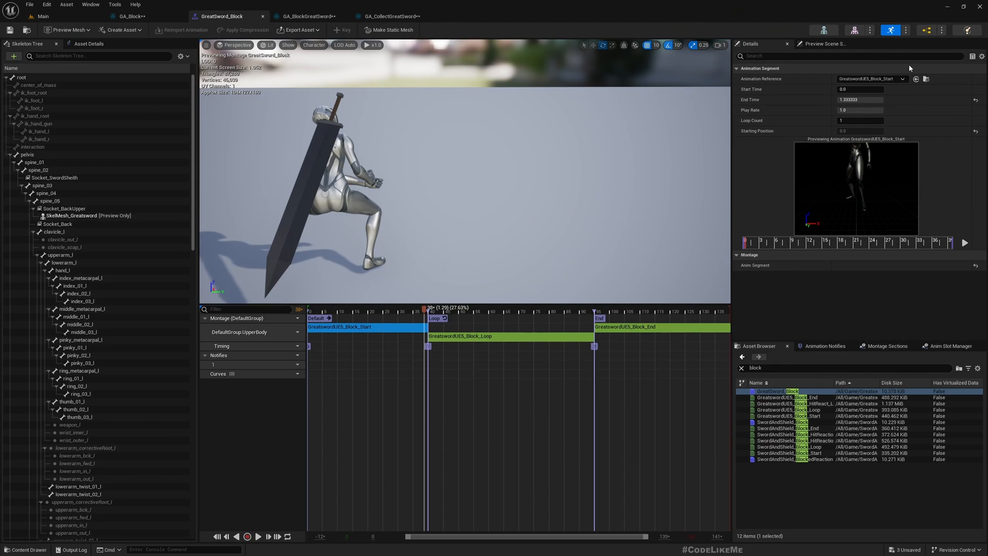
- Preview the GreatswordUE5 Block Start and Block Loop animations, orbiting around the crouched character
{"action": "left_click", "coordinate": [927, 80]}
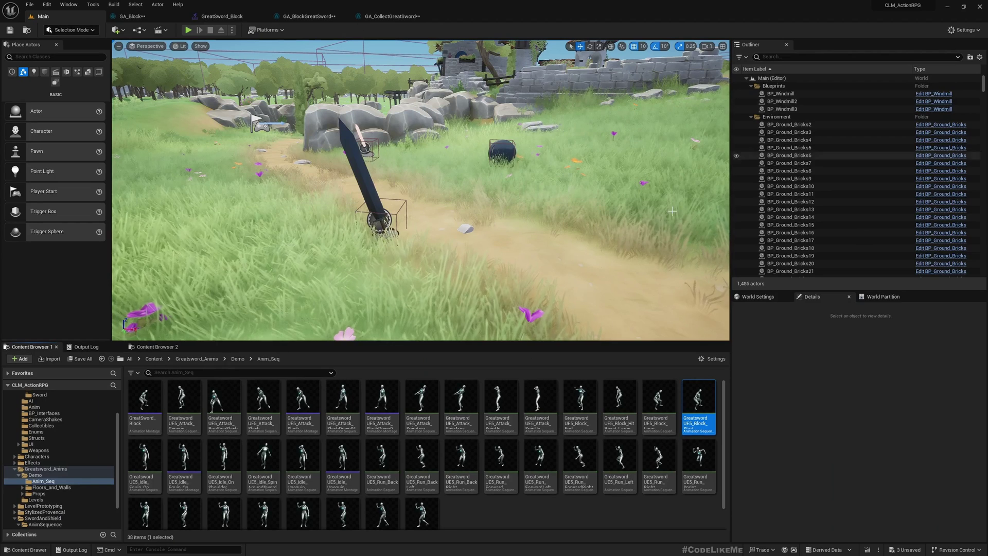
{"action": "double_click", "coordinate": [695, 397]}
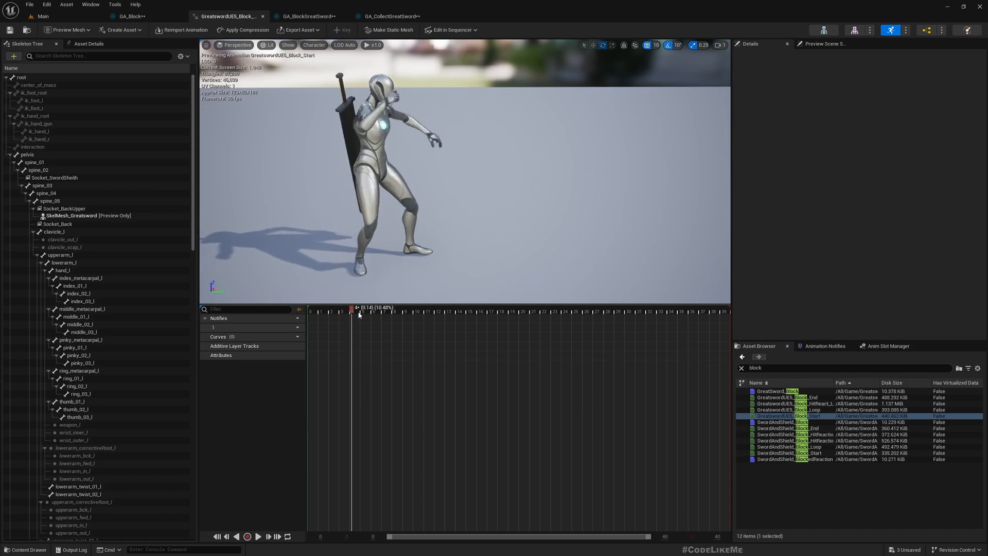
{"action": "left_click", "coordinate": [124, 215]}
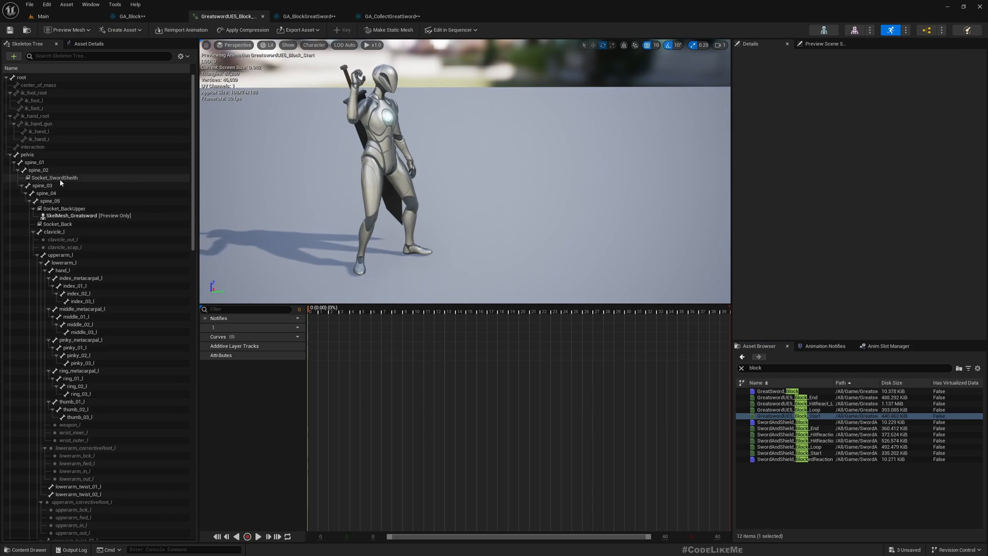
{"action": "mouse_move", "coordinate": [234, 176]}
{"action": "right_mouse_down"}
{"action": "mouse_move", "coordinate": [464, 176]}
{"action": "mouse_move", "coordinate": [233, 182]}
{"action": "right_mouse_up"}
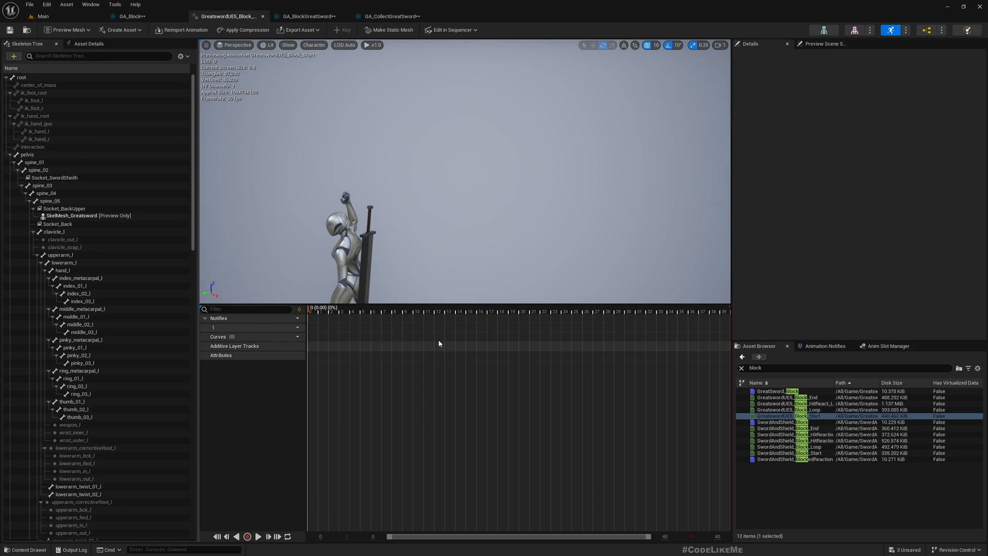
{"action": "double_click", "coordinate": [835, 409]}
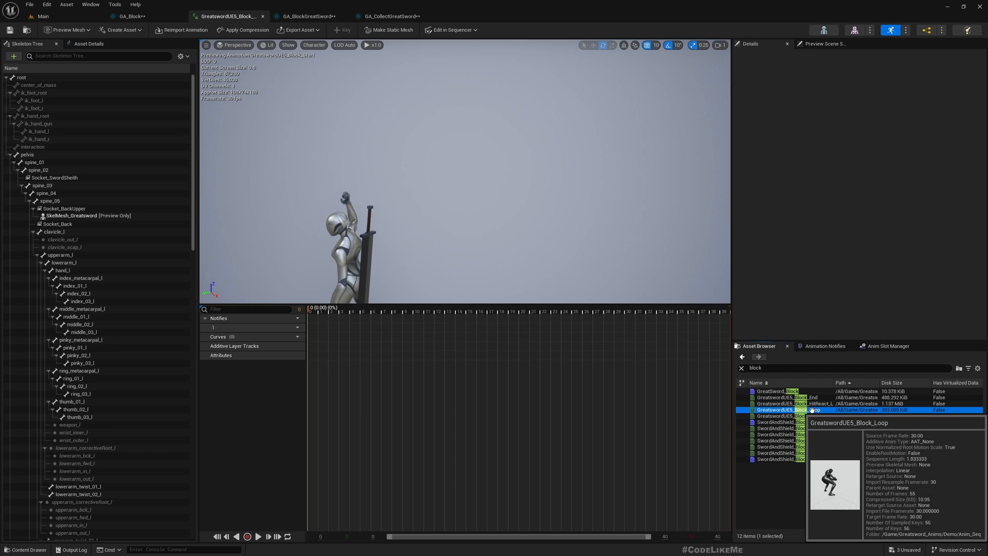
{"action": "right_click_drag", "start_coordinate": [320, 233], "coordinate": [464, 193]}
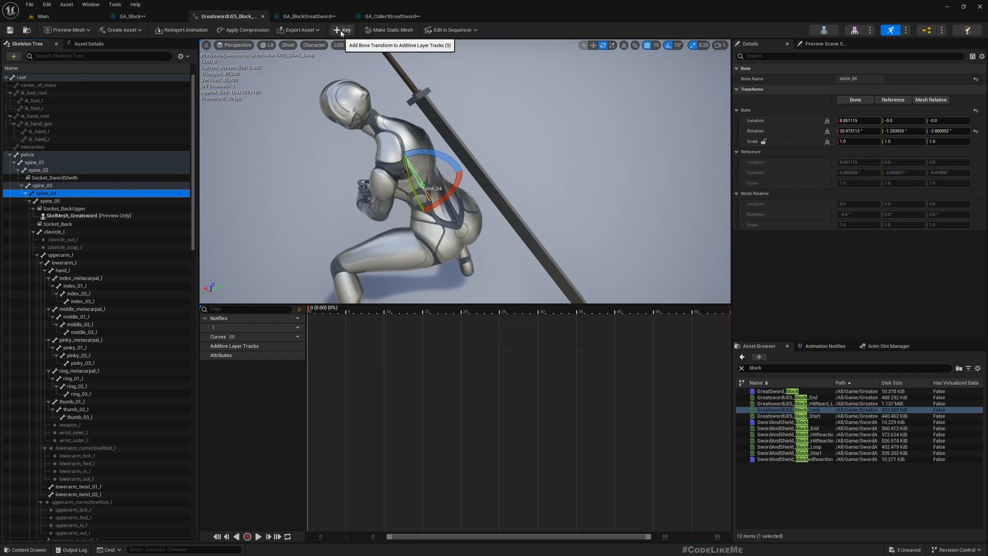
- Key the spine bone offsets as additive tracks on Block Loop, apply compression, and return to the Main level
{"action": "left_click", "coordinate": [342, 30]}
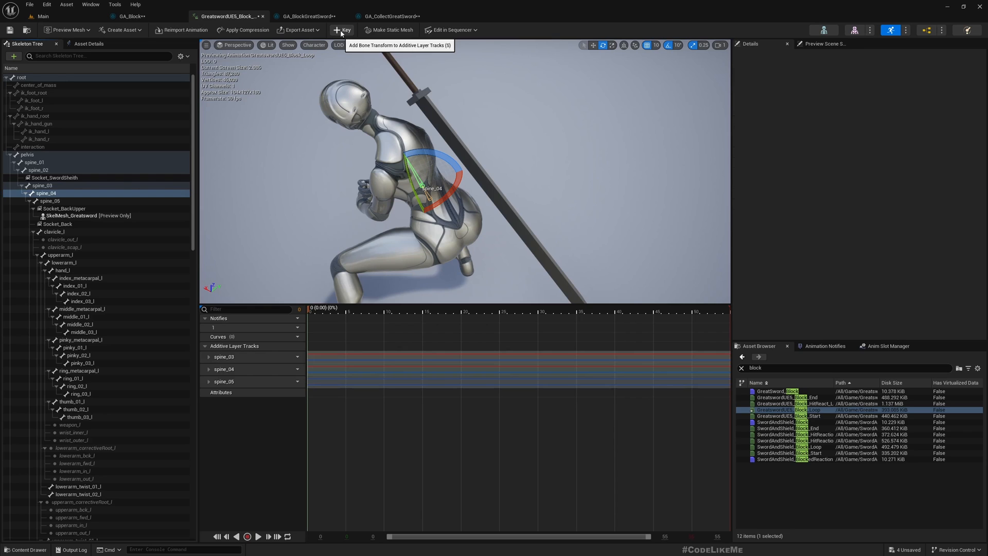
{"action": "left_click", "coordinate": [232, 32]}
{"action": "left_click", "coordinate": [581, 315]}
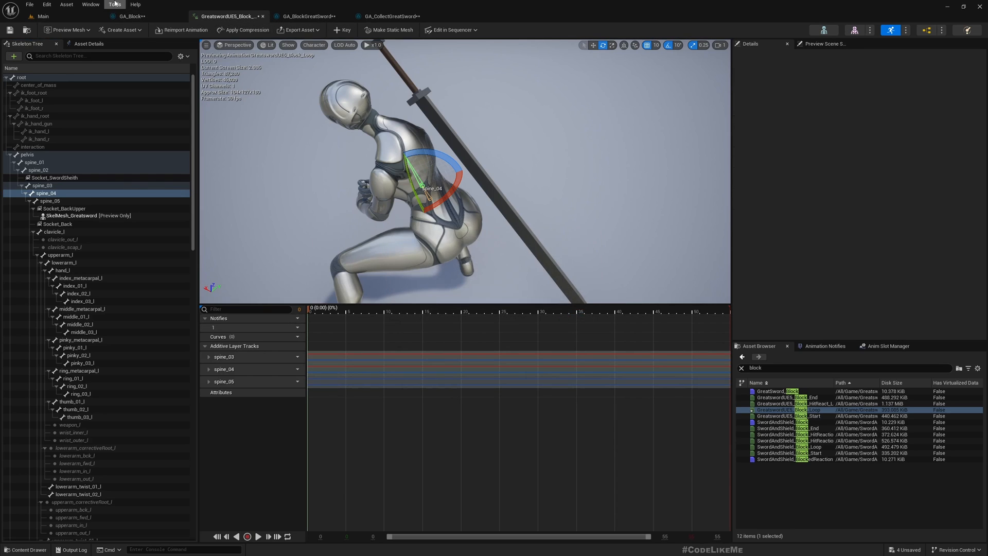
{"action": "left_click", "coordinate": [44, 16]}
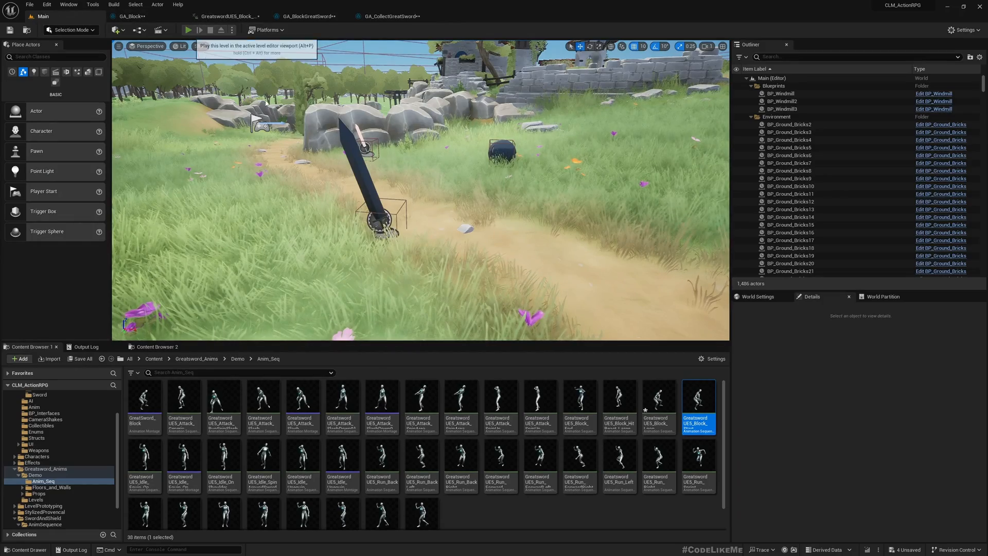
- Play-test running and swinging the greatsword toward the enemy mannequin, then return to the Block Loop editor
{"action": "left_click", "coordinate": [188, 30]}
{"action": "key", "text": "w"}
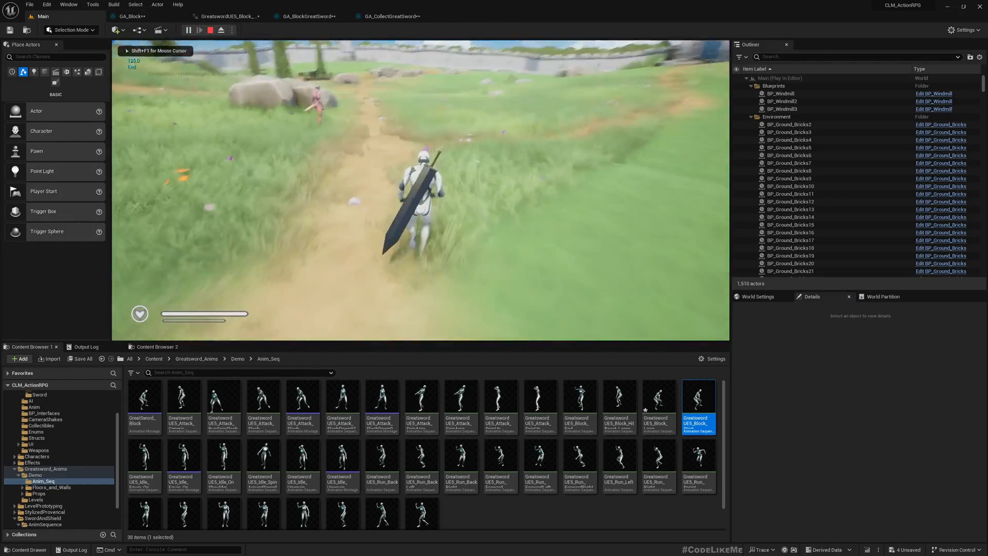
{"action": "left_click", "coordinate": [421, 188]}
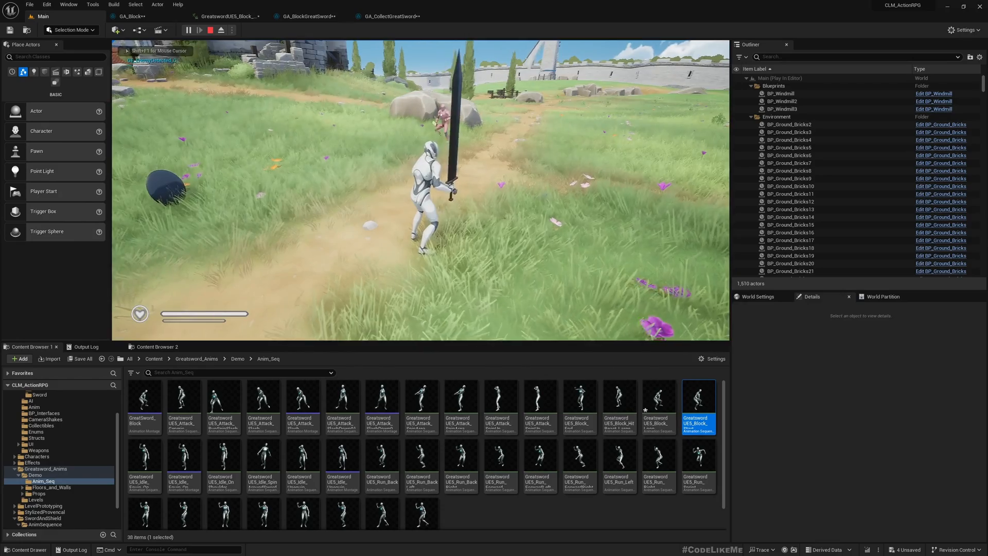
{"action": "key", "text": "w"}
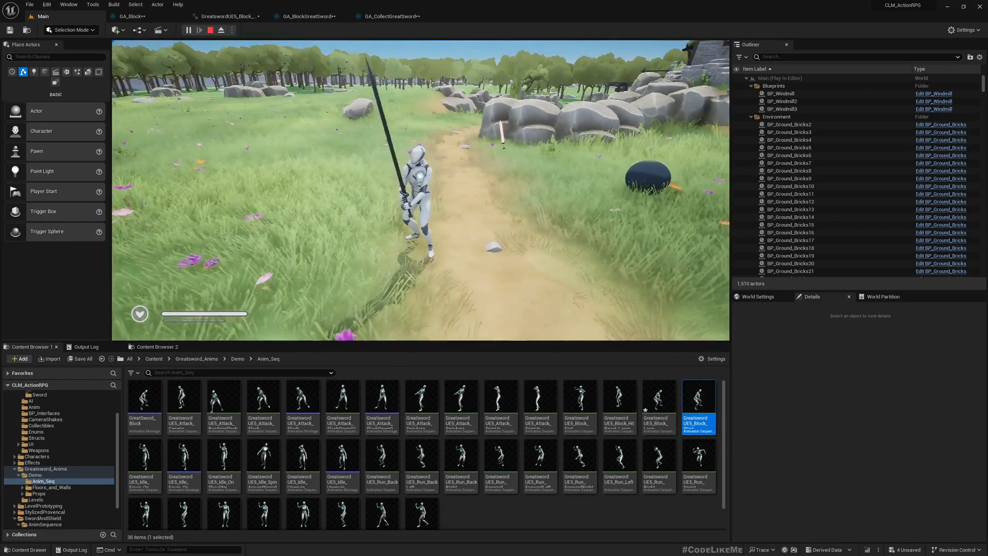
{"action": "key", "text": "w"}
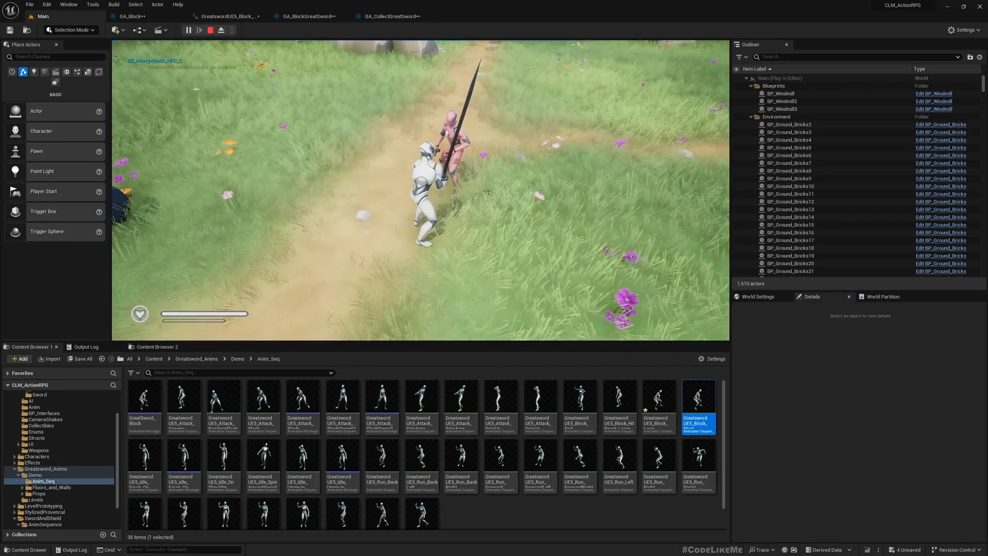
{"action": "key", "text": "Escape"}
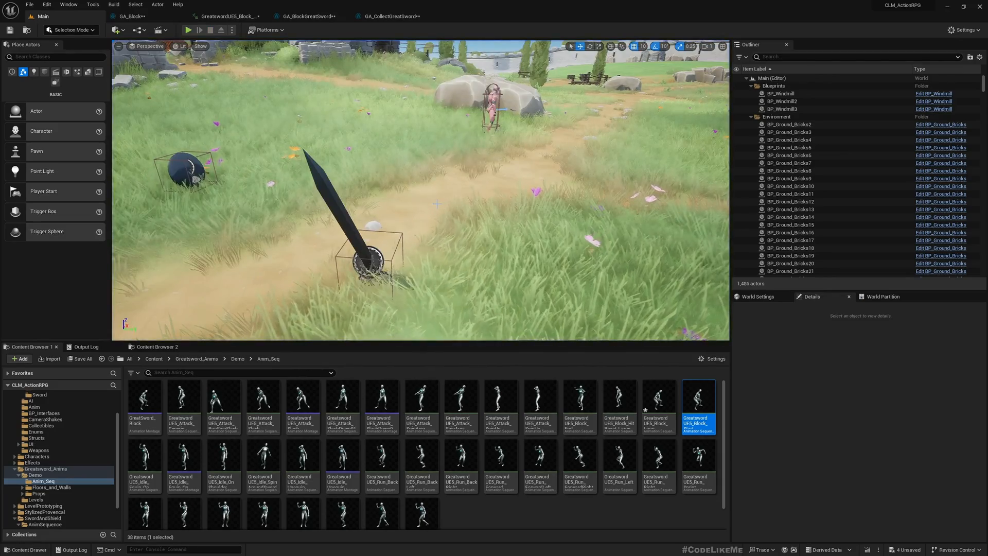
{"action": "key", "text": "F11"}
{"action": "key", "text": "F11"}
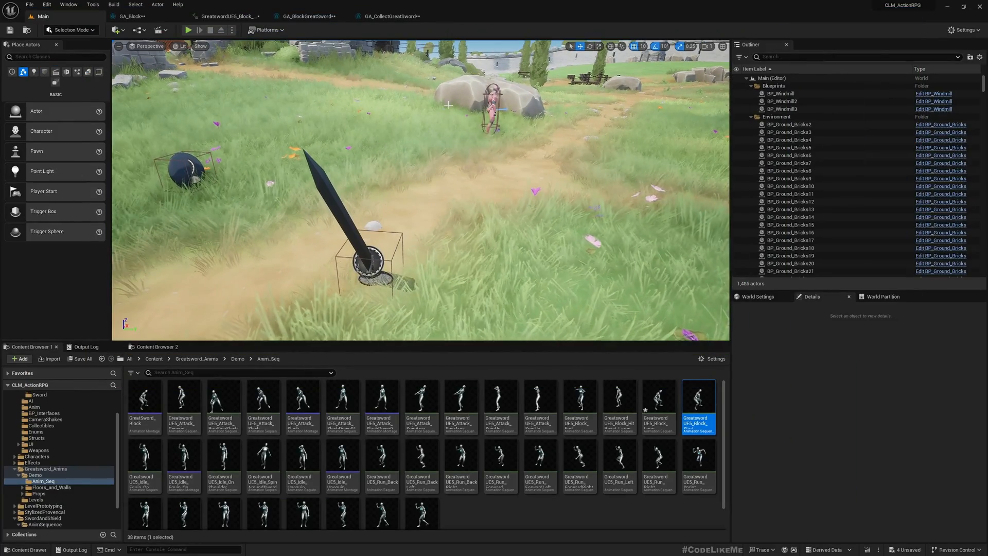
{"action": "left_click", "coordinate": [228, 16]}
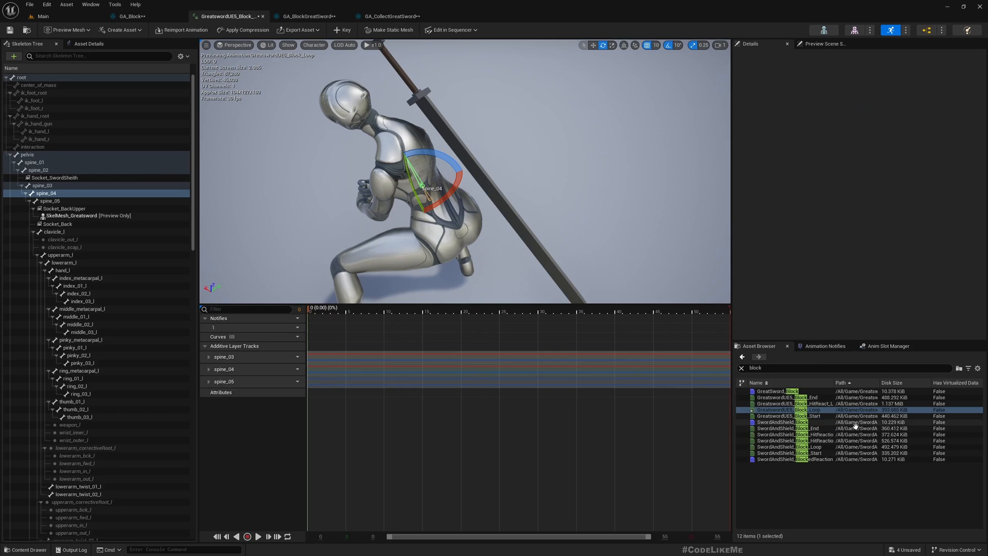
- In Block Start, tilt spine_03 about 20 degrees and select spine_04
{"action": "double_click", "coordinate": [820, 415]}
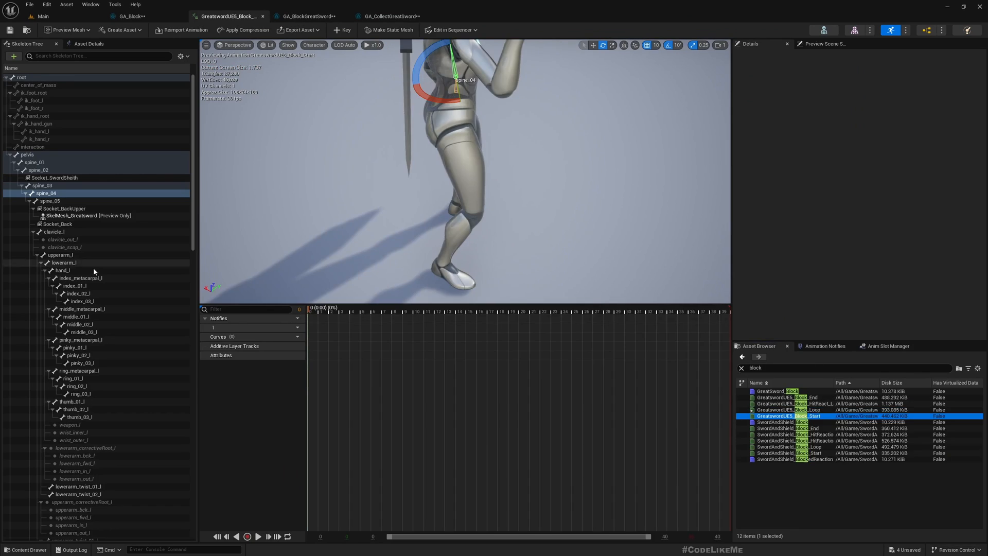
{"action": "left_click", "coordinate": [50, 186]}
{"action": "mouse_move", "coordinate": [399, 205]}
{"action": "right_mouse_down"}
{"action": "mouse_move", "coordinate": [301, 186]}
{"action": "mouse_move", "coordinate": [453, 226]}
{"action": "right_mouse_up"}
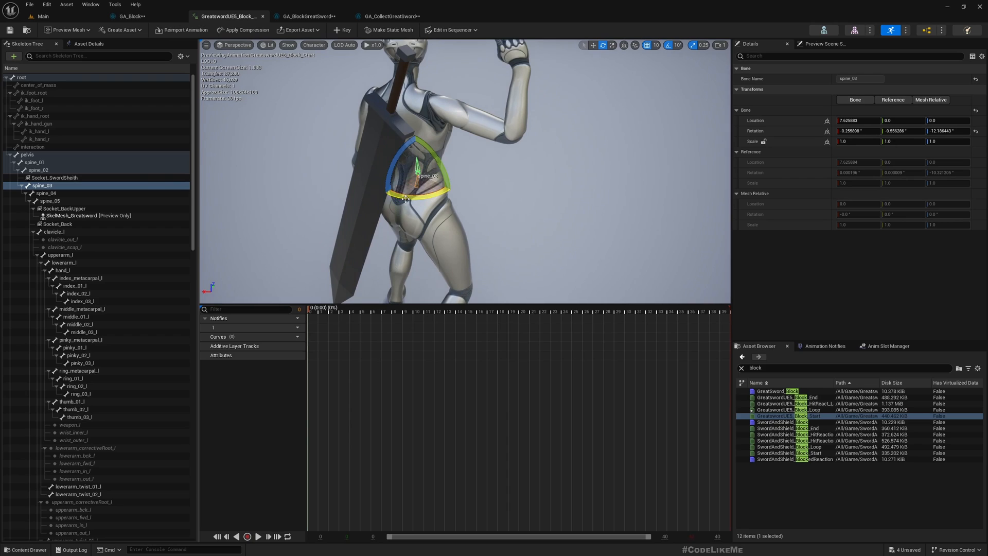
{"action": "mouse_move", "coordinate": [405, 199]}
{"action": "left_mouse_down"}
{"action": "mouse_move", "coordinate": [457, 187]}
{"action": "mouse_move", "coordinate": [460, 152]}
{"action": "left_mouse_up"}
{"action": "left_click", "coordinate": [46, 193]}
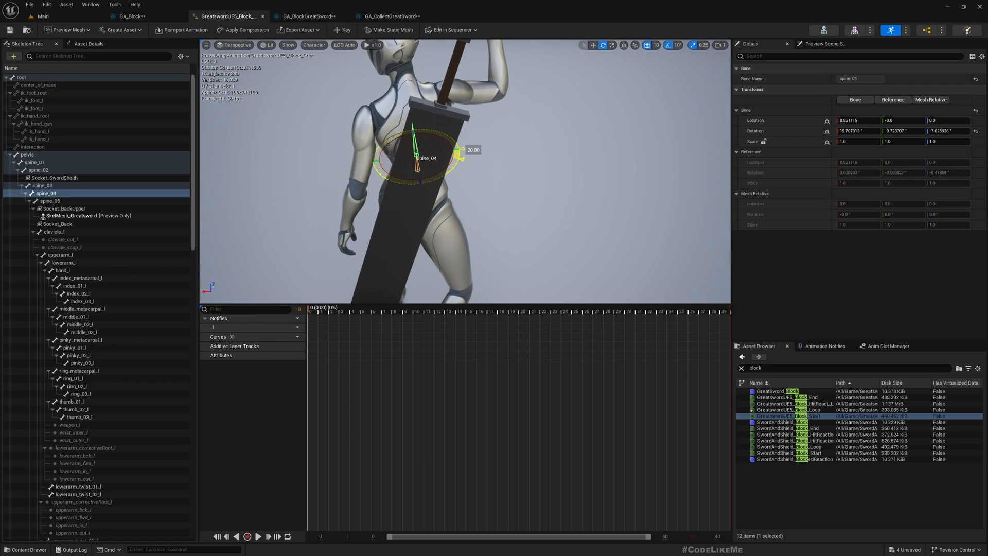
- Key the spine_03 and spine_04 offsets as additive tracks, check the last frame, and apply compression
{"action": "left_click", "coordinate": [339, 30]}
{"action": "left_click_drag", "start_coordinate": [317, 308], "coordinate": [725, 308]}
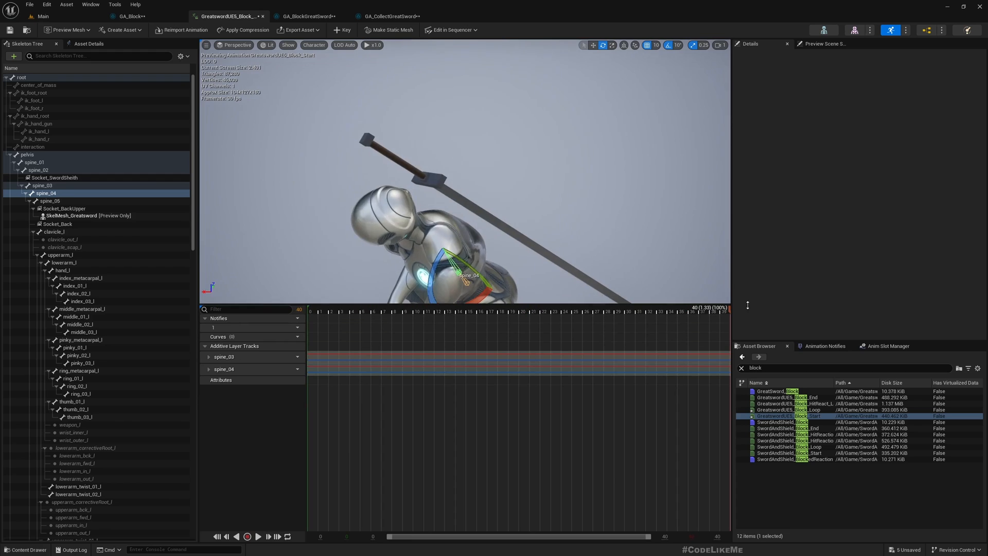
{"action": "right_click_drag", "start_coordinate": [468, 278], "coordinate": [494, 157]}
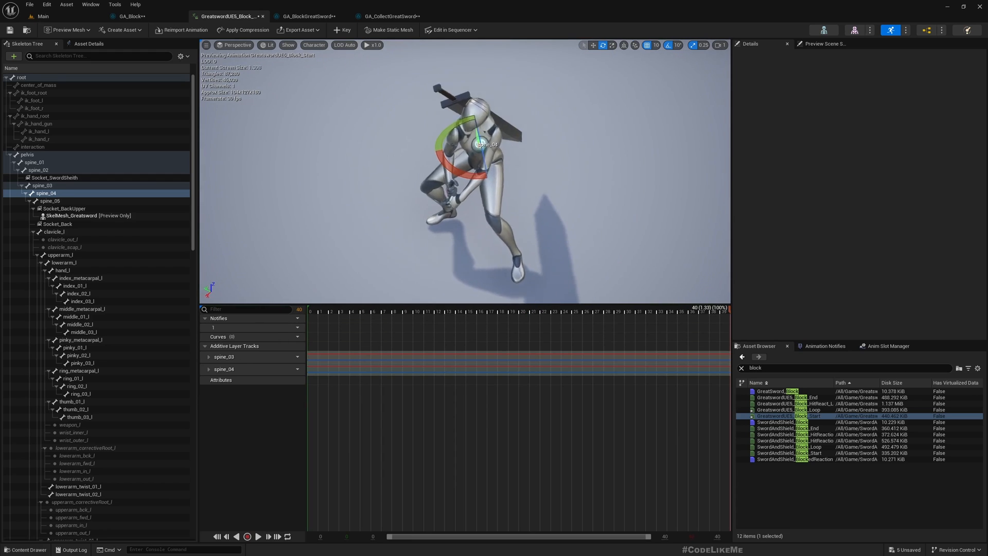
{"action": "left_click", "coordinate": [247, 29]}
{"action": "left_click", "coordinate": [583, 320]}
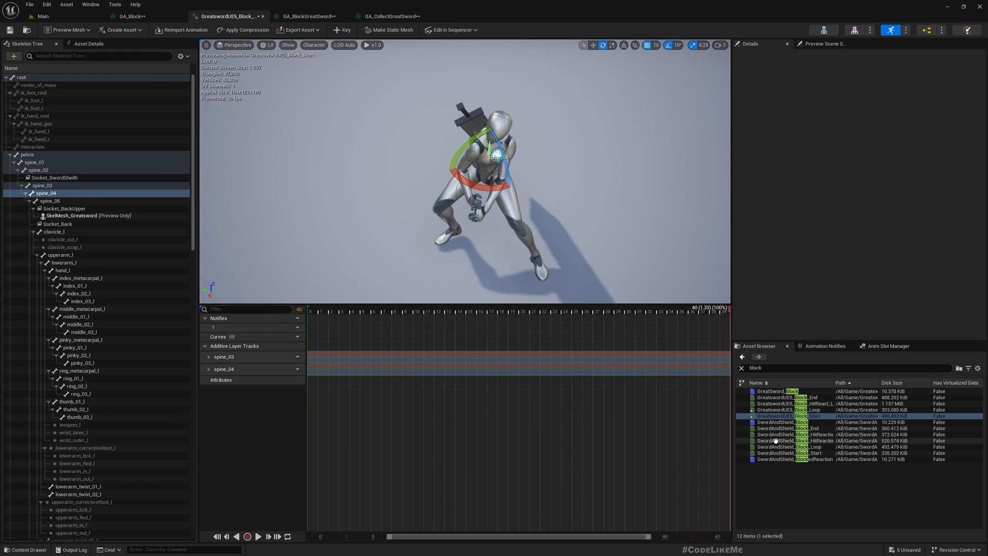
- In Block End, rotate spine_03 about 30 degrees and spine_04 about 10 degrees
{"action": "double_click", "coordinate": [815, 398]}
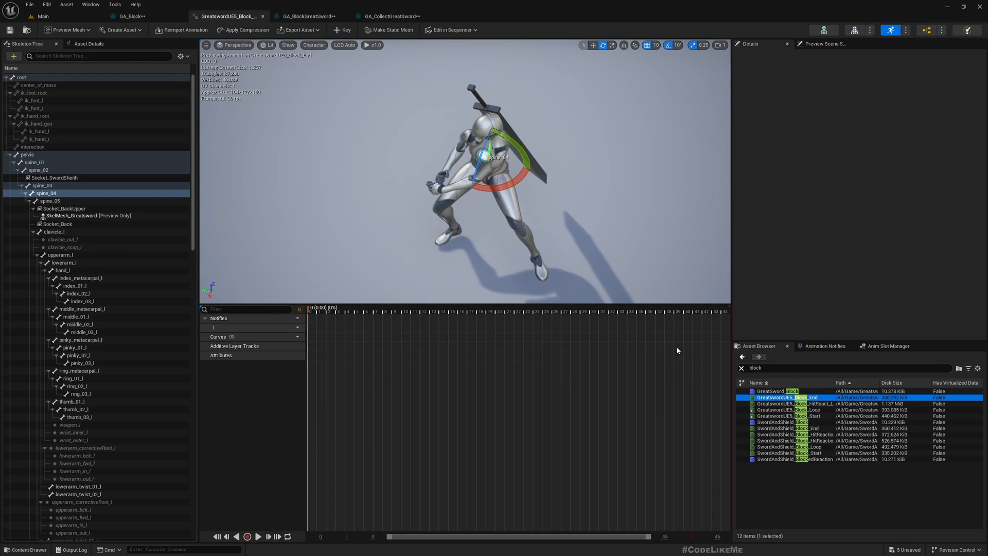
{"action": "left_click", "coordinate": [52, 186]}
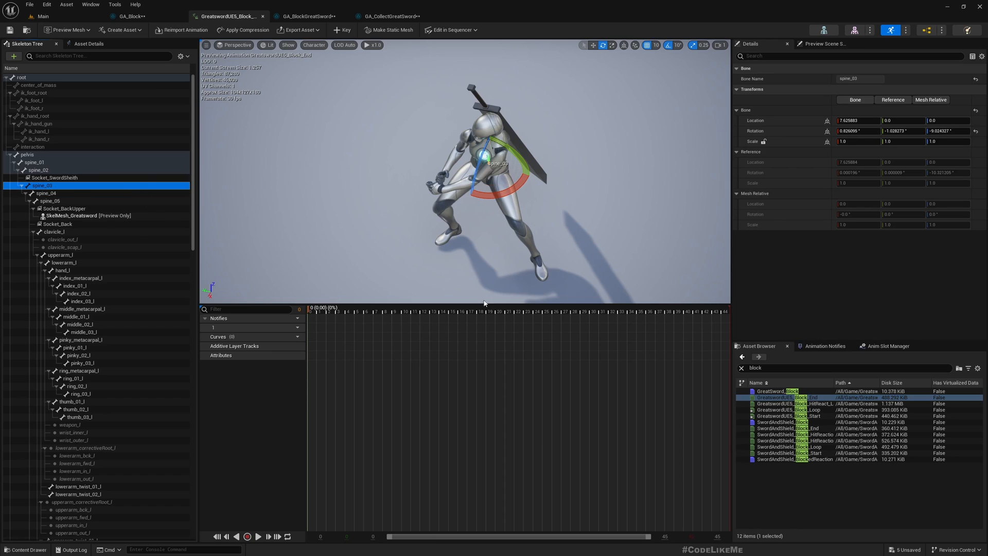
{"action": "left_click_drag", "start_coordinate": [485, 199], "coordinate": [441, 166]}
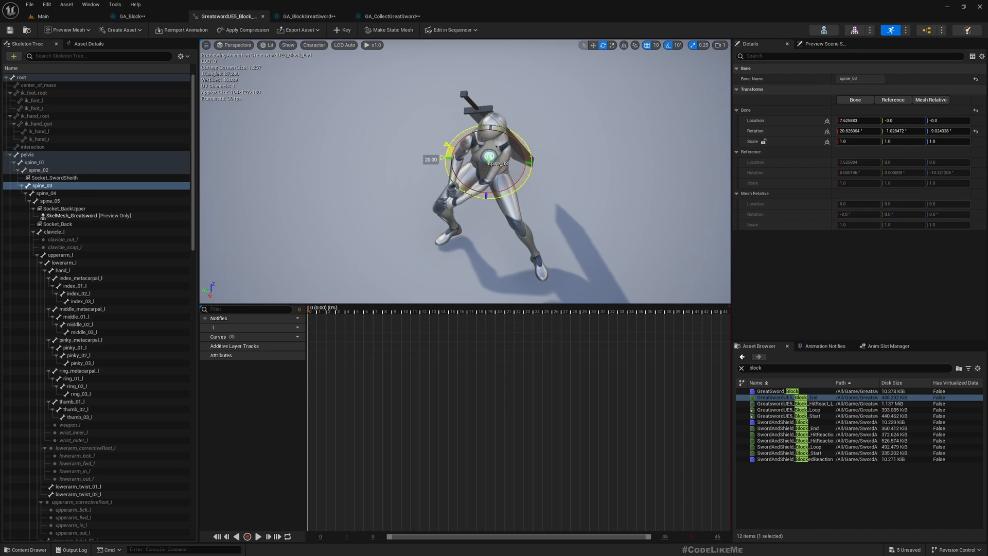
{"action": "left_click", "coordinate": [56, 193]}
{"action": "mouse_move", "coordinate": [468, 183]}
{"action": "left_mouse_down"}
{"action": "mouse_move", "coordinate": [446, 162]}
{"action": "mouse_move", "coordinate": [462, 183]}
{"action": "left_mouse_up"}
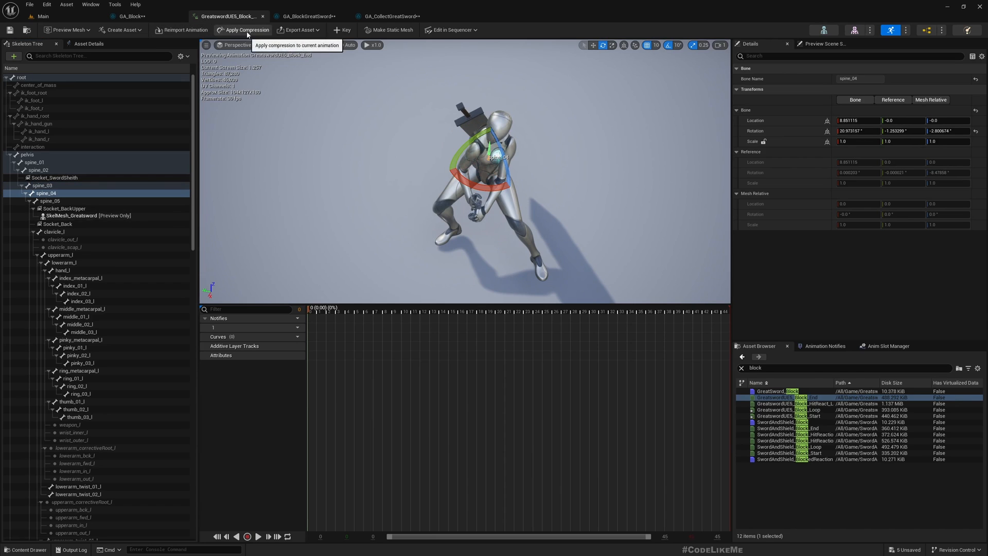
- Key both spine offsets as additive tracks and apply compression to Block End
{"action": "left_click", "coordinate": [341, 30]}
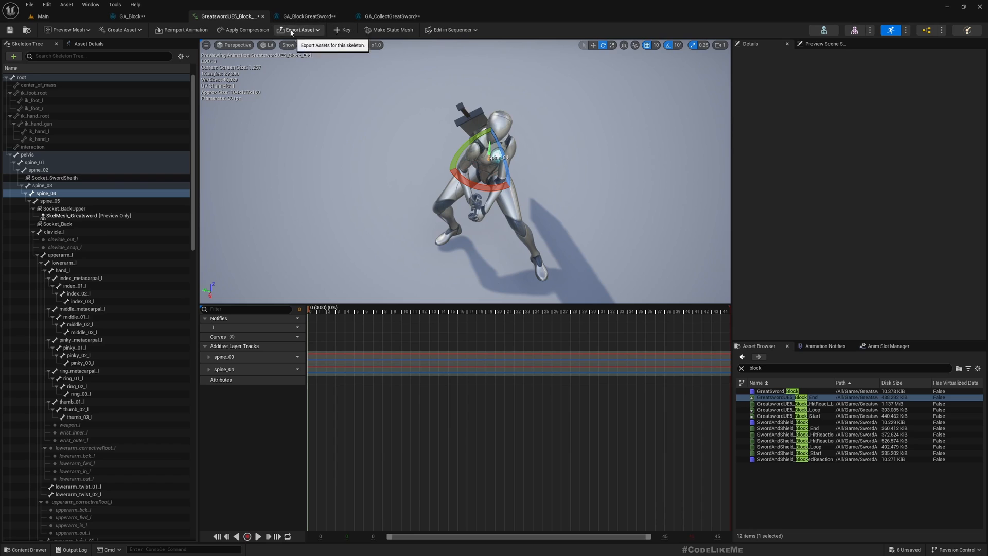
{"action": "left_click", "coordinate": [248, 30]}
{"action": "left_click", "coordinate": [575, 317]}
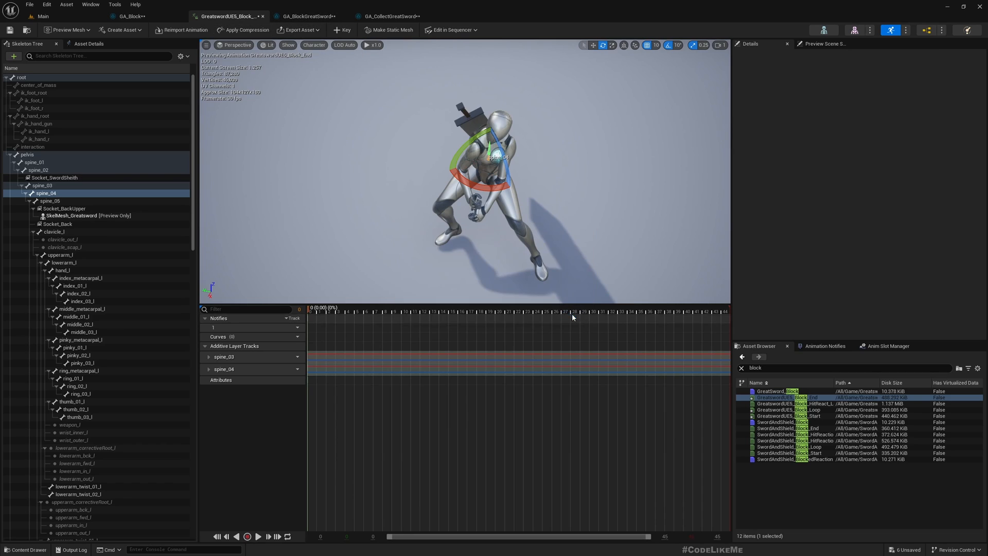
- Start a play session in the Main level and swing the greatsword at the pink enemy
{"action": "left_click", "coordinate": [44, 17]}
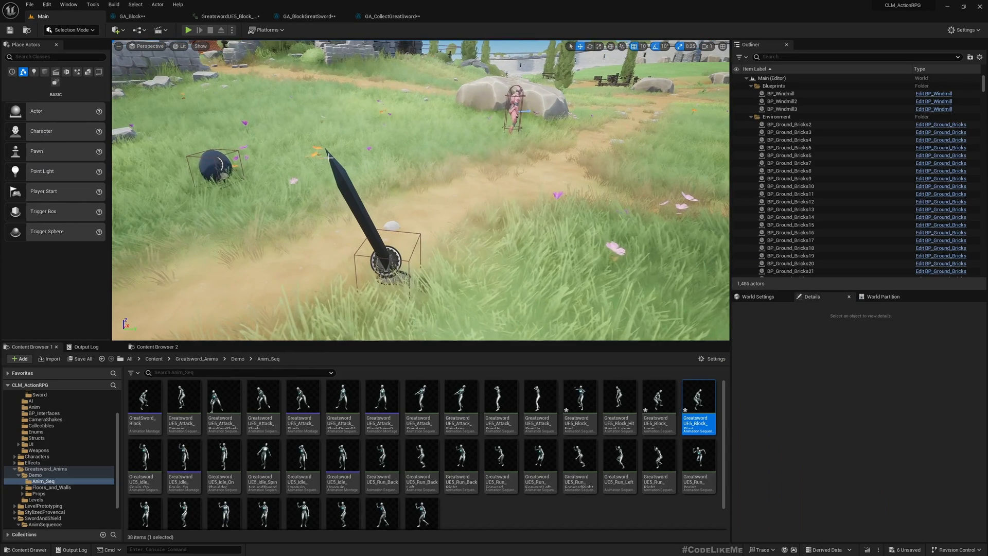
{"action": "key", "text": "F11"}
{"action": "key", "text": "alt+p"}
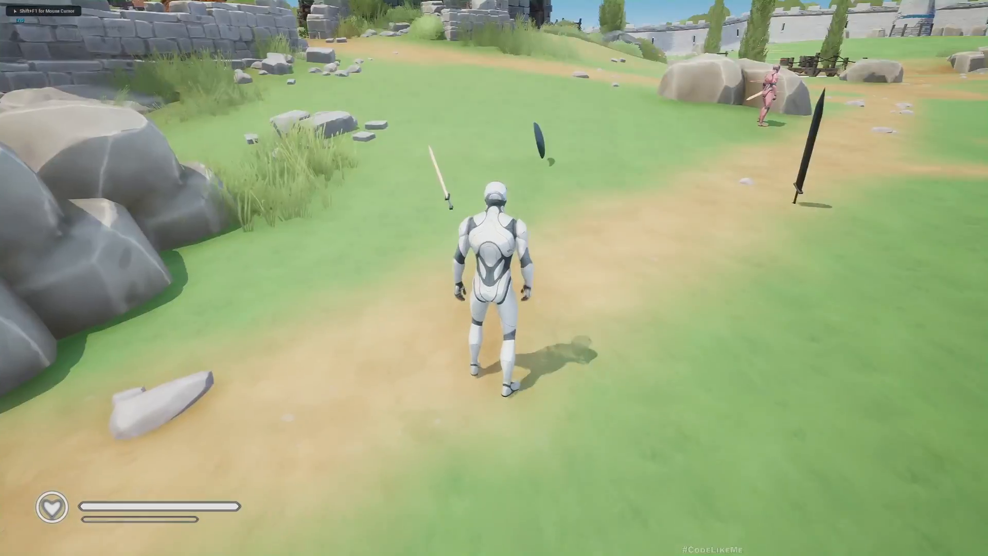
{"action": "key", "text": "w"}
{"action": "key", "text": "w"}
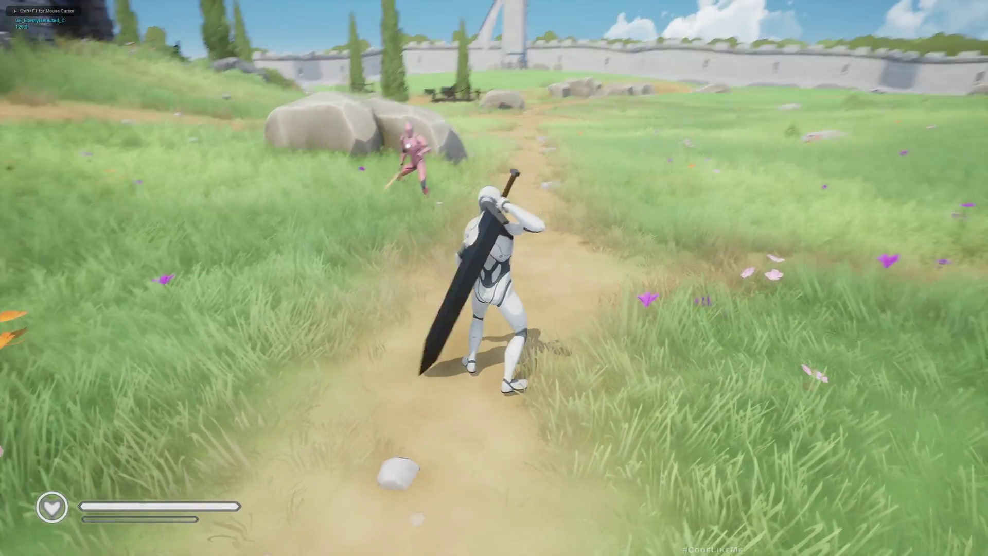
{"action": "left_click", "coordinate": [494, 278]}
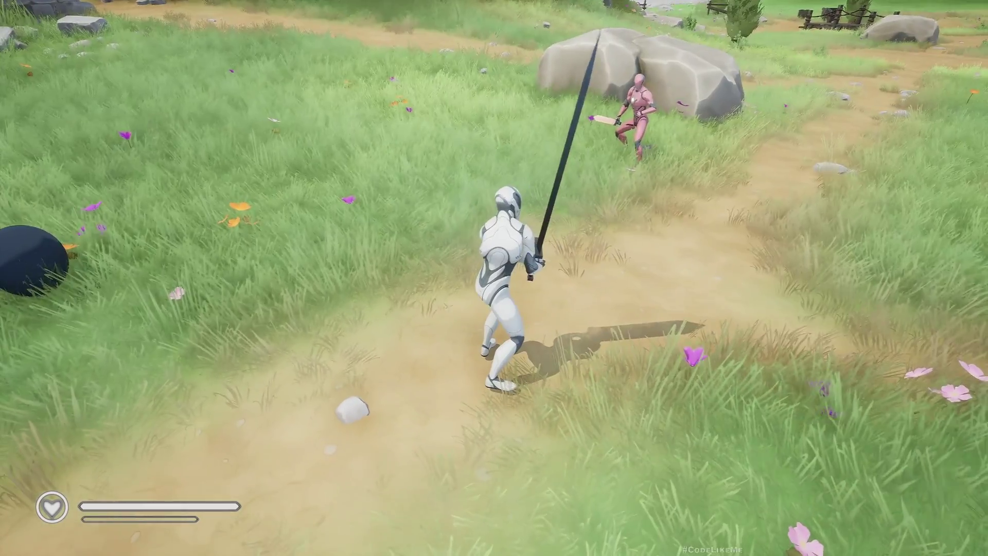
{"action": "left_click_drag", "start_coordinate": [494, 278], "coordinate": [309, 278]}
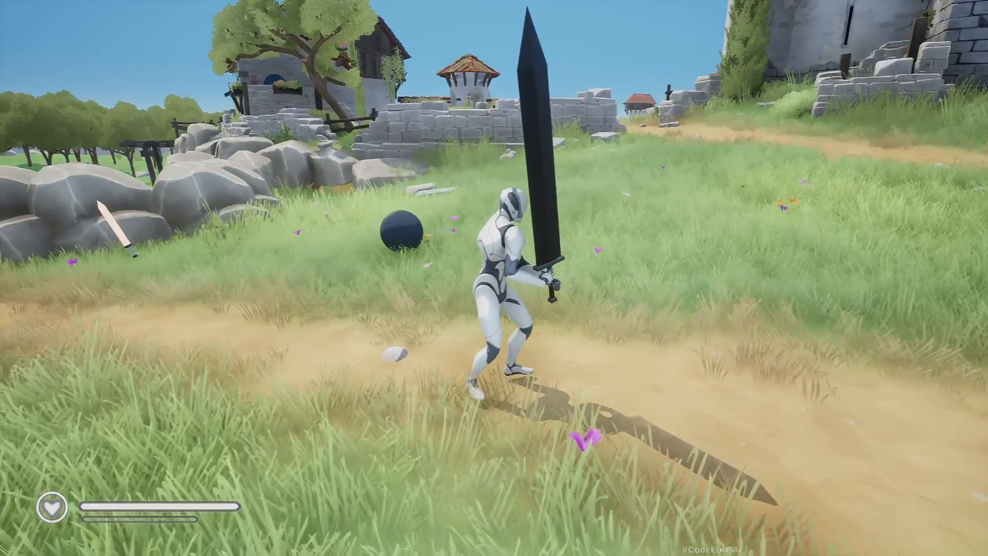
{"action": "key", "text": "w"}
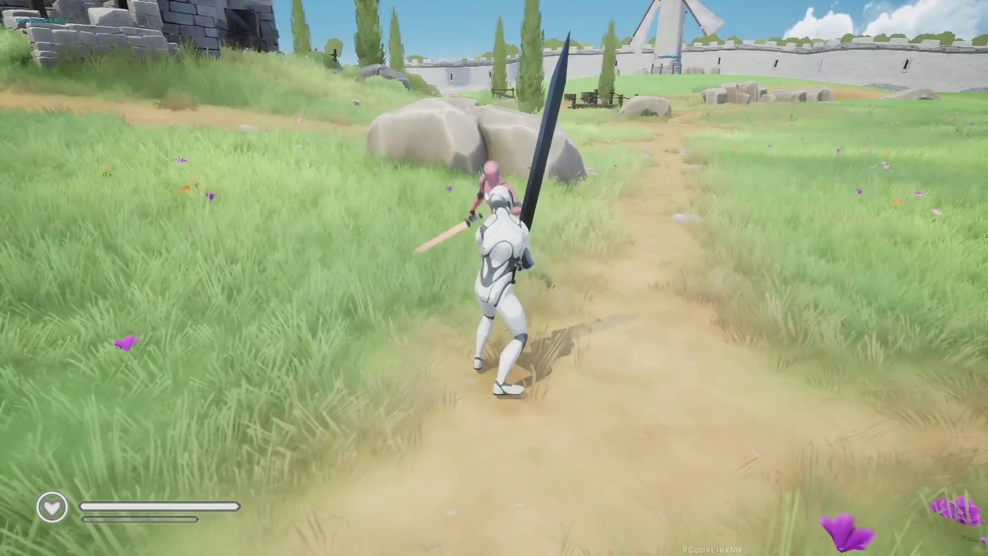
{"action": "left_click", "coordinate": [493, 278]}
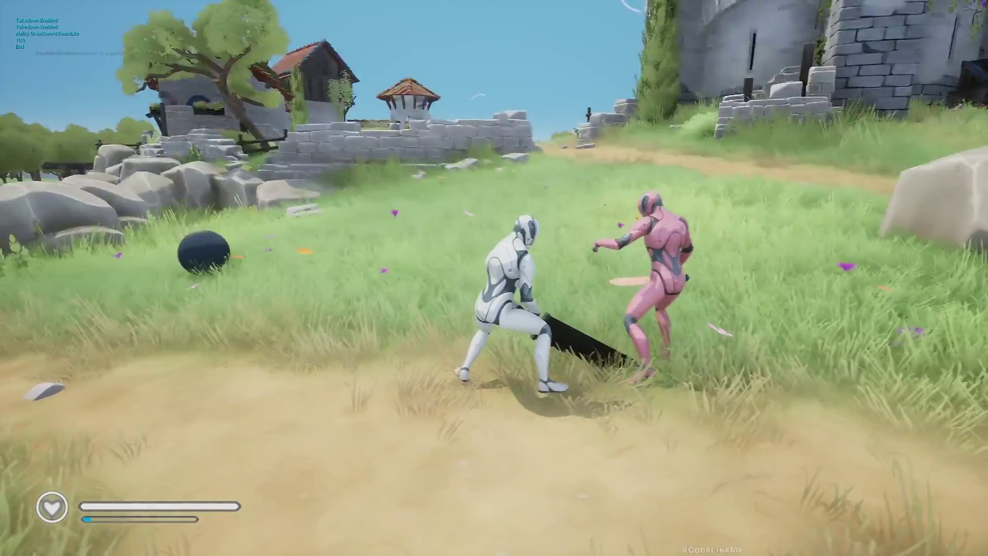
- Look around the character, stop the play session and restore the full editor layout
{"action": "left_click_drag", "start_coordinate": [493, 278], "coordinate": [695, 193]}
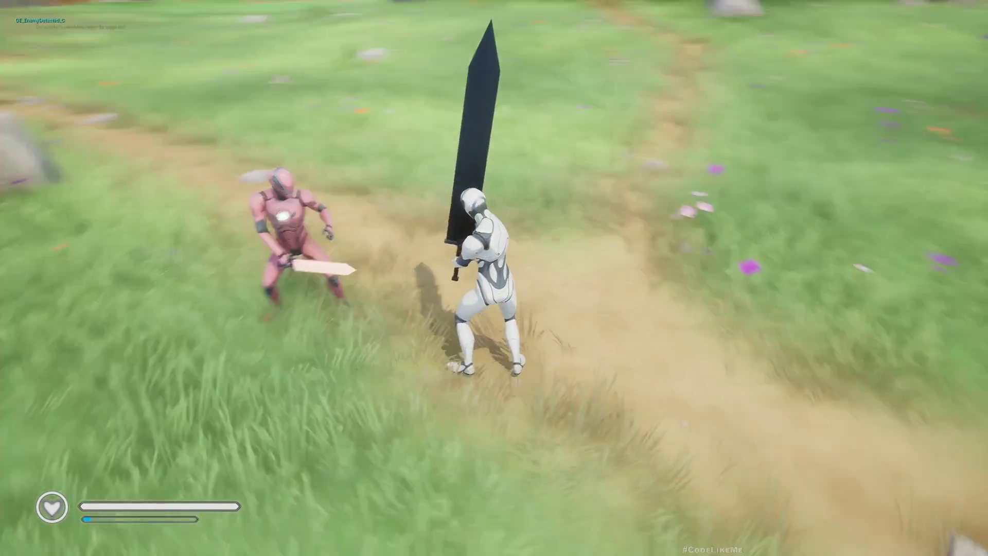
{"action": "left_click_drag", "start_coordinate": [494, 279], "coordinate": [617, 278]}
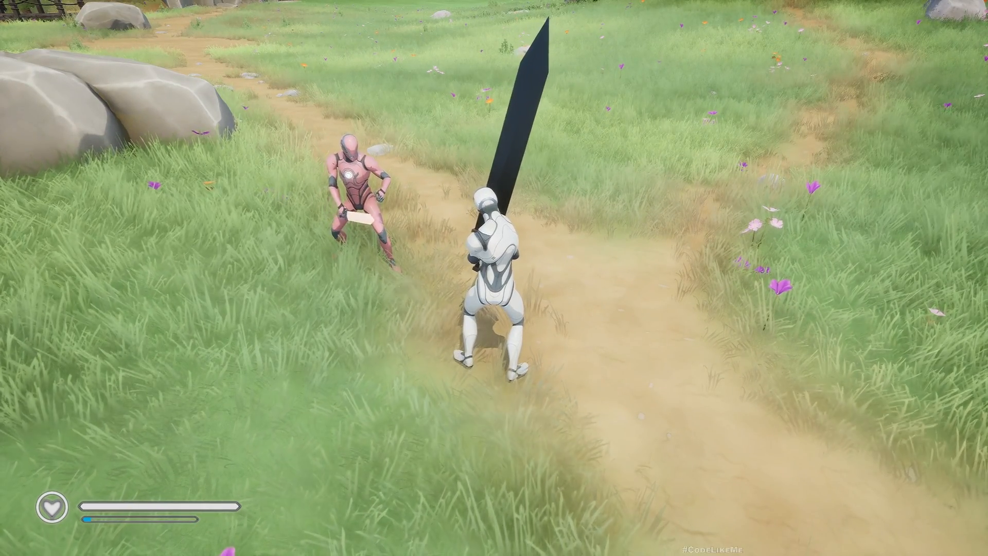
{"action": "left_click_drag", "start_coordinate": [494, 278], "coordinate": [231, 232]}
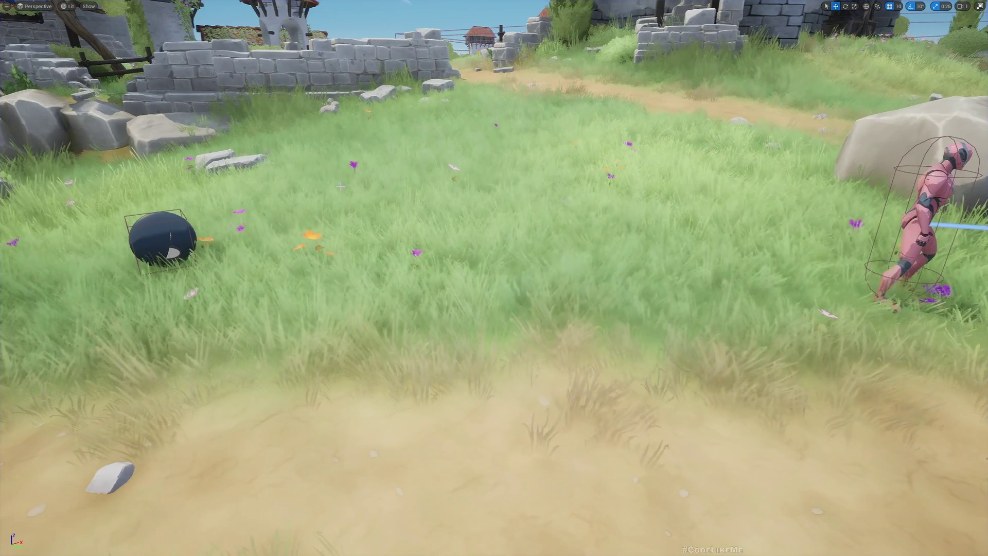
{"action": "key", "text": "F11"}
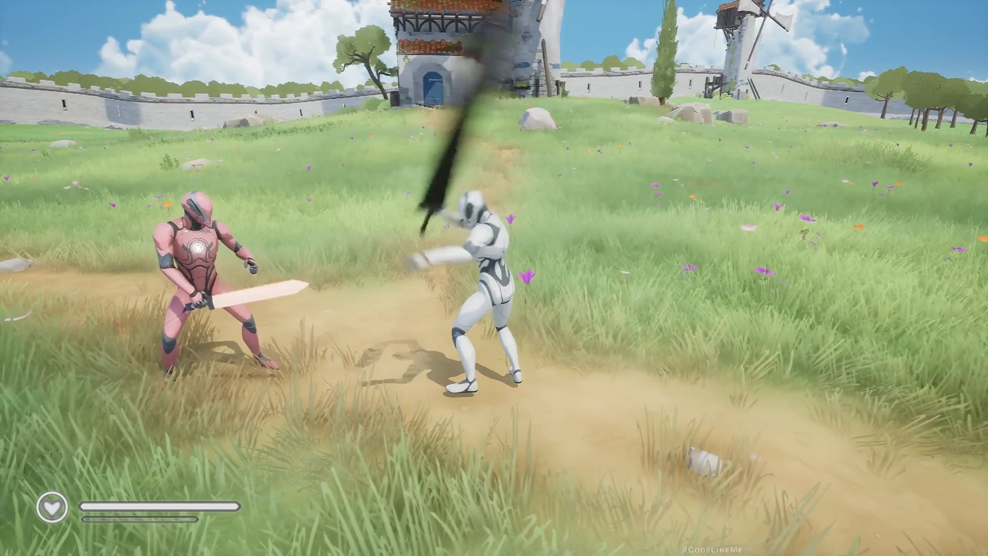
{"action": "key", "text": "Escape"}
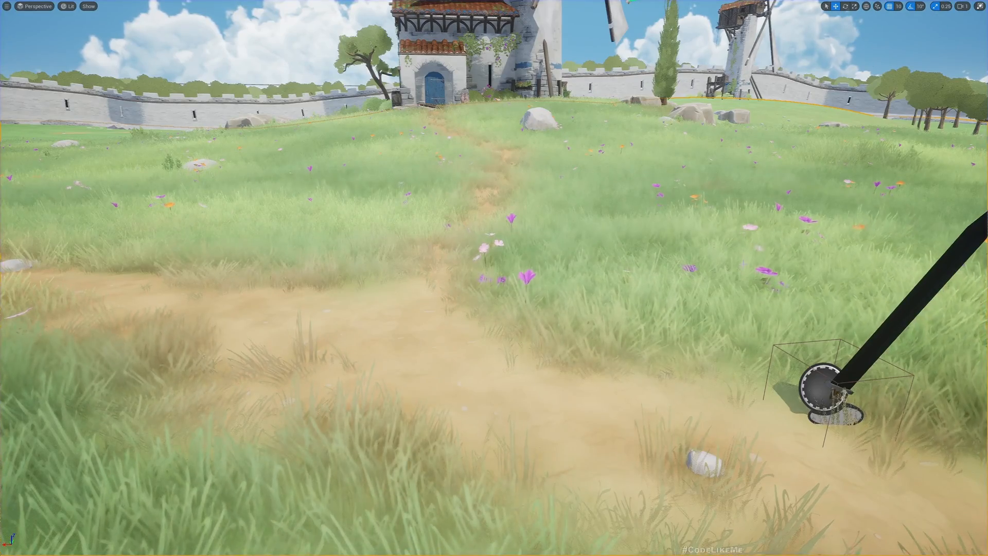
{"action": "key", "text": "F11"}
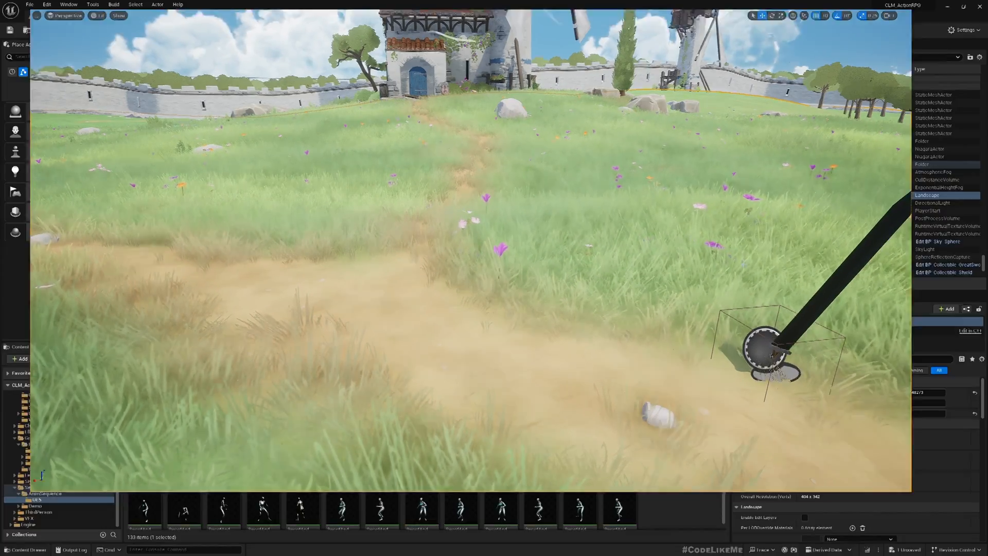
{"action": "key", "text": "F11"}
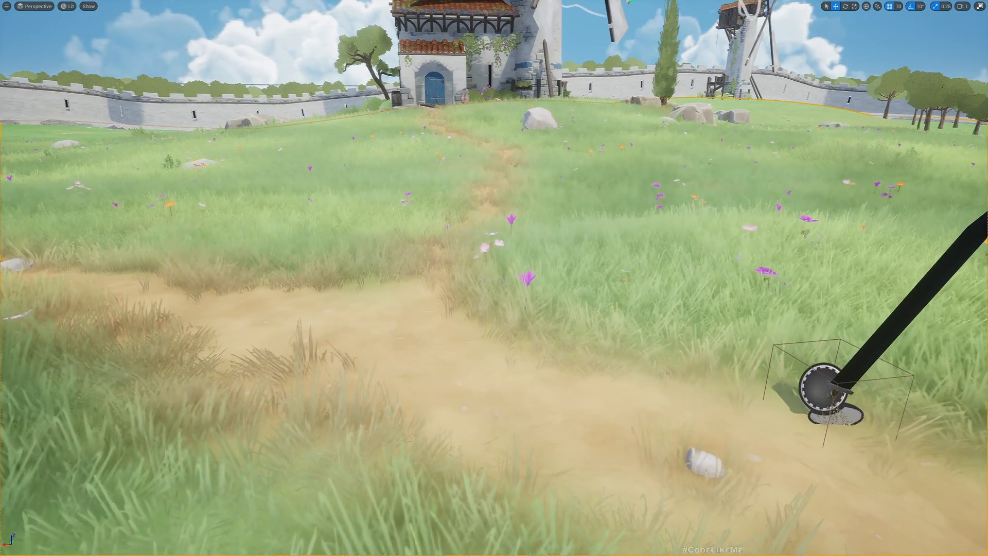
{"action": "key", "text": "F11"}
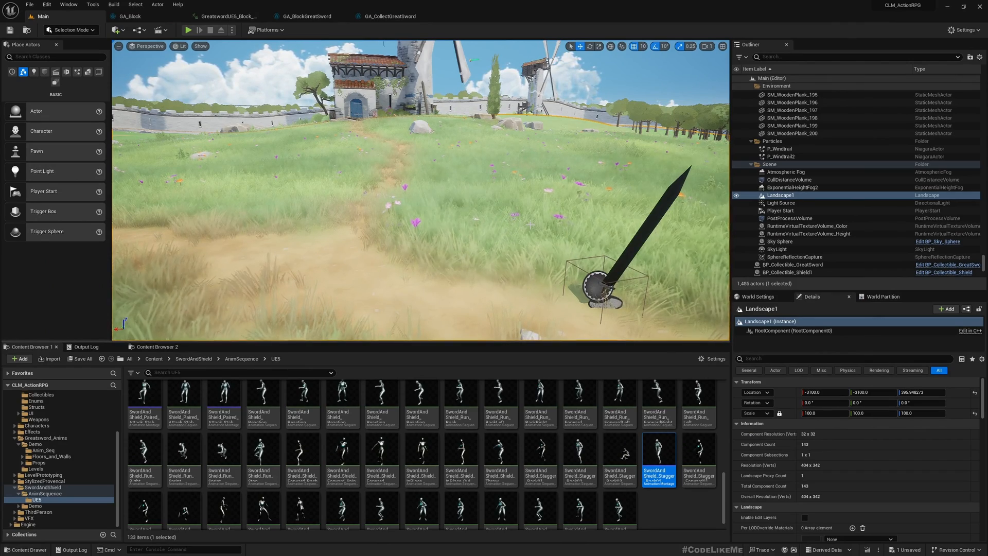
{"action": "scroll", "coordinate": [92, 423], "scroll_direction": "up", "scroll_amount": 3}
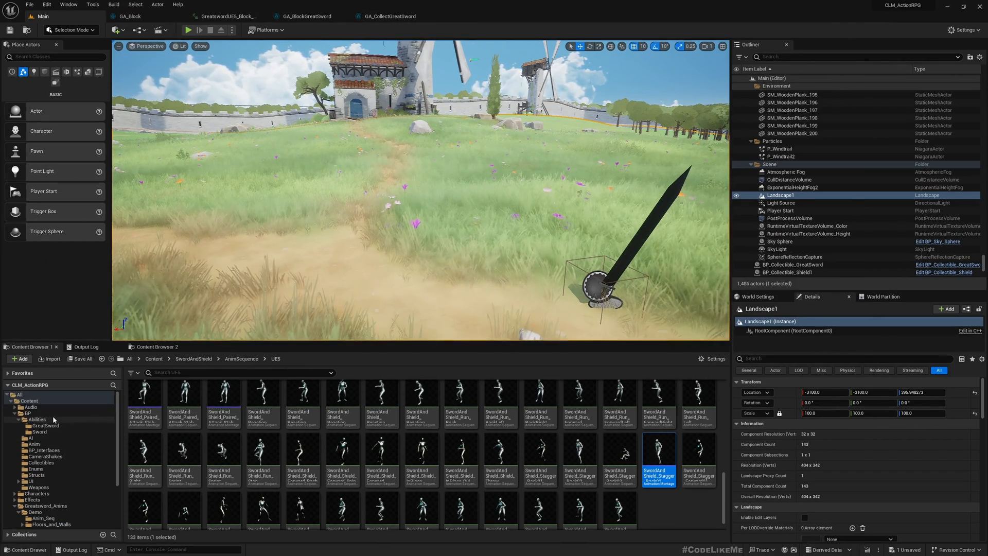
- Open GA_HitReactGreatSwordLite from the Abilities folder to view its damage and stun effects
{"action": "left_click", "coordinate": [37, 419]}
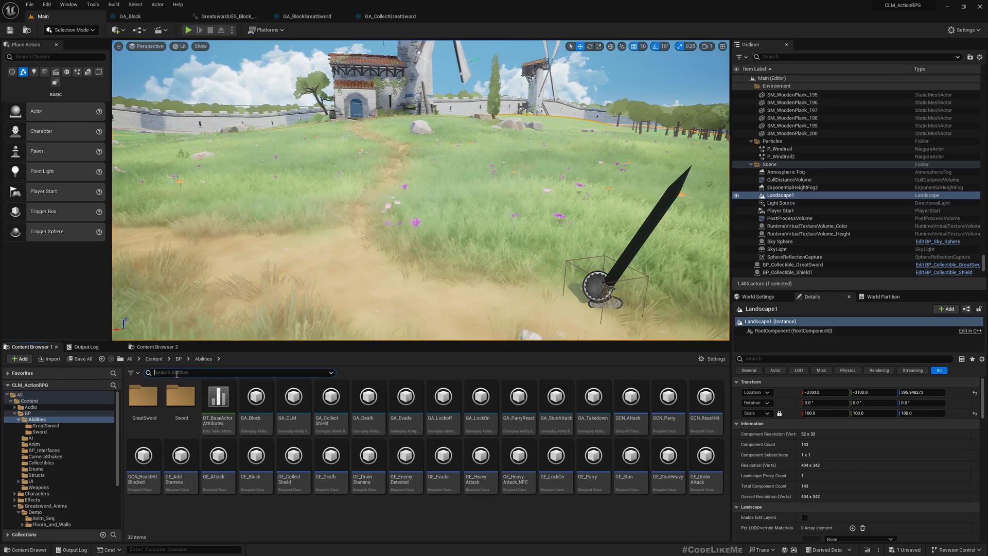
{"action": "type", "text": "react"}
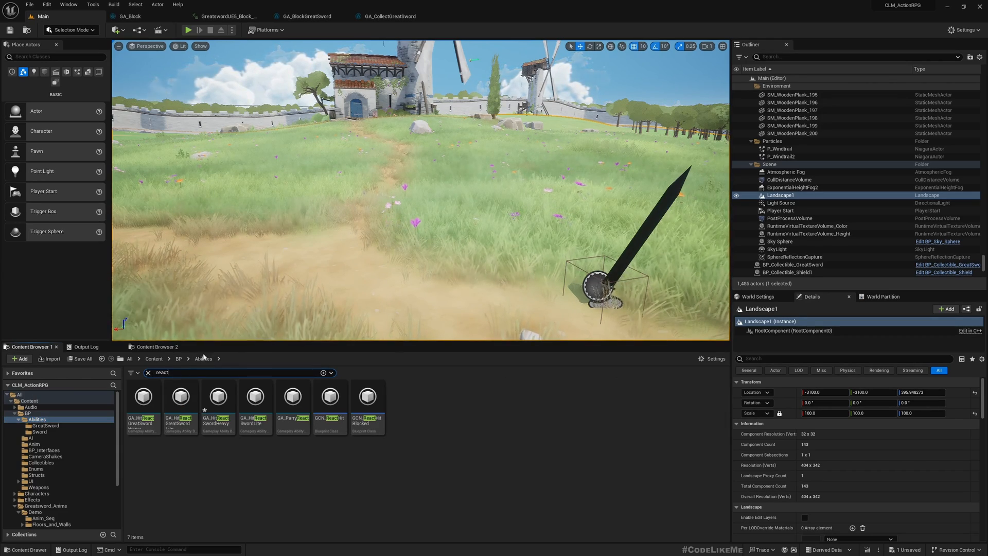
{"action": "left_click", "coordinate": [143, 405]}
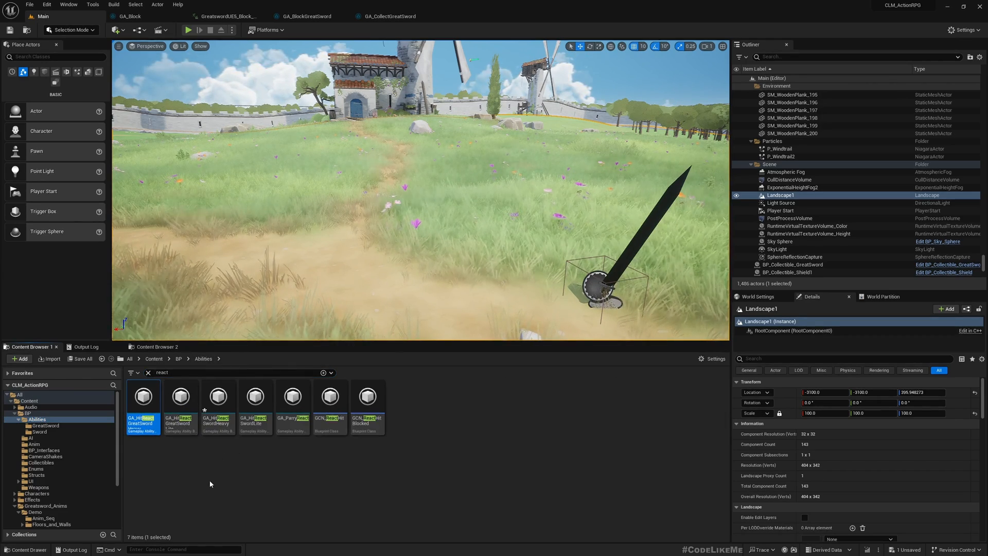
{"action": "double_click", "coordinate": [180, 405]}
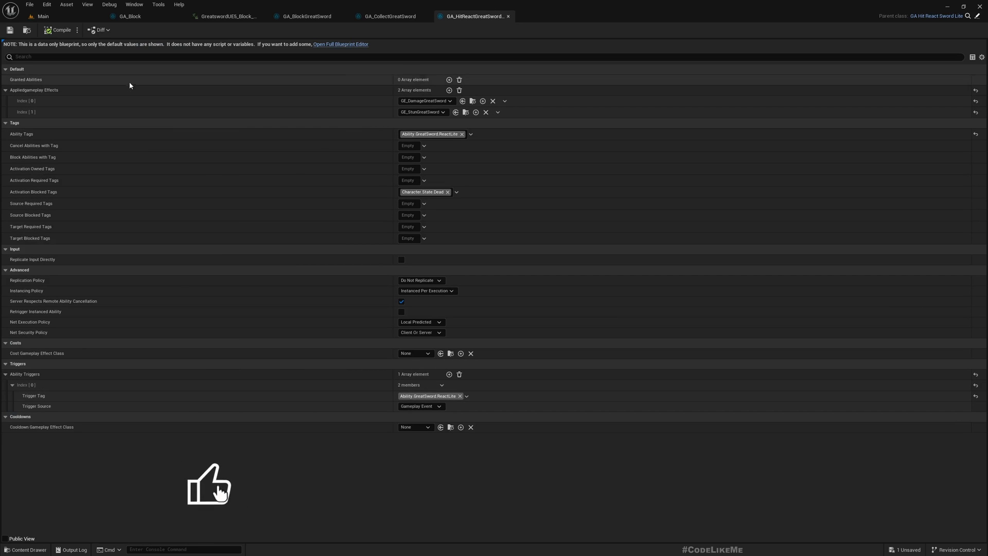
- Open GA_HitReactGreatSwordHeavy and its parent GA_HitReactSwordHeavy ability graph
{"action": "left_click", "coordinate": [42, 17]}
{"action": "double_click", "coordinate": [216, 406]}
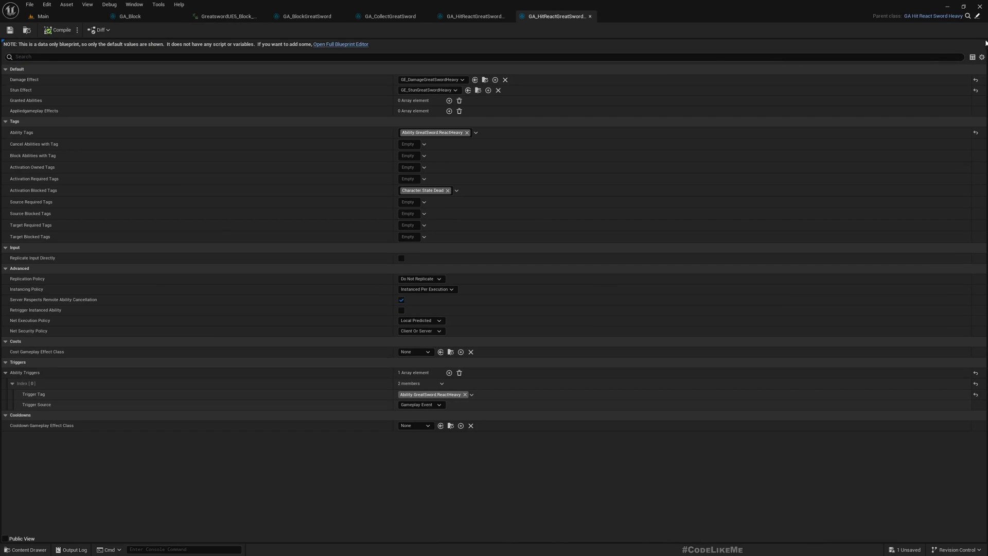
{"action": "left_click", "coordinate": [977, 16]}
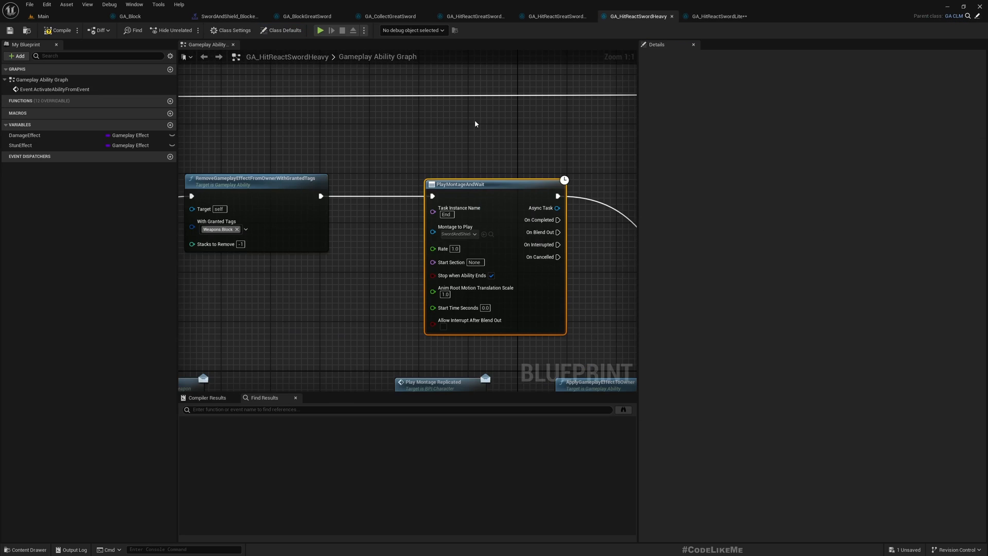
{"action": "scroll", "coordinate": [503, 132], "scroll_direction": "down", "scroll_amount": 2}
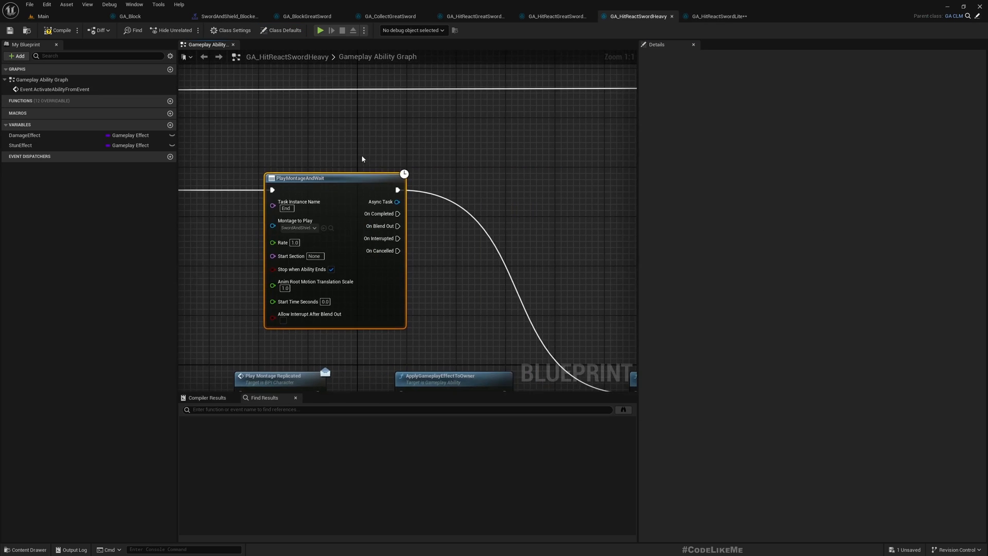
- Pan across the heavy hit-react graph nodes and return to the Main level editor
{"action": "right_click_drag", "start_coordinate": [362, 154], "coordinate": [369, 307]}
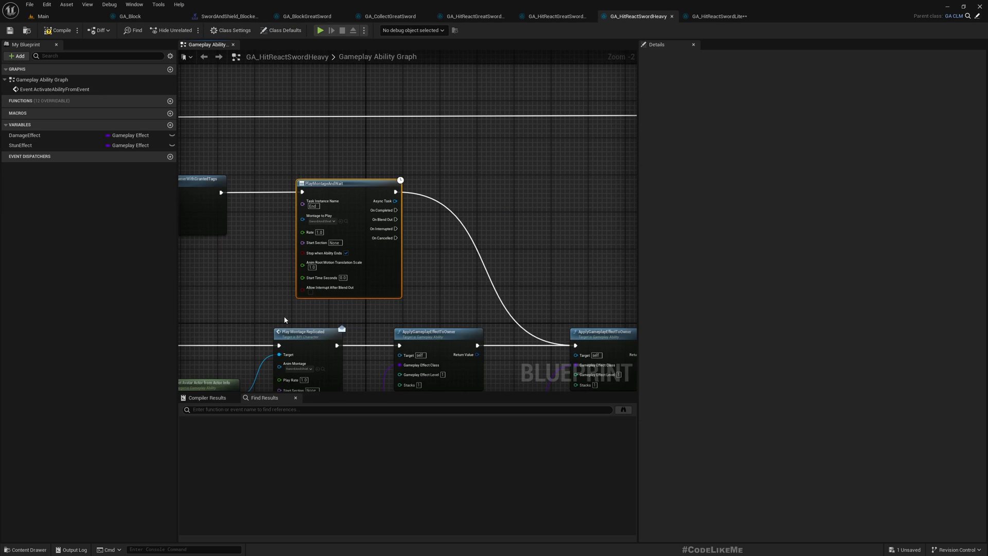
{"action": "scroll", "coordinate": [284, 319], "scroll_direction": "down", "scroll_amount": 1}
{"action": "scroll", "coordinate": [393, 199], "scroll_direction": "down", "scroll_amount": 1}
{"action": "right_click_drag", "start_coordinate": [444, 303], "coordinate": [377, 162]}
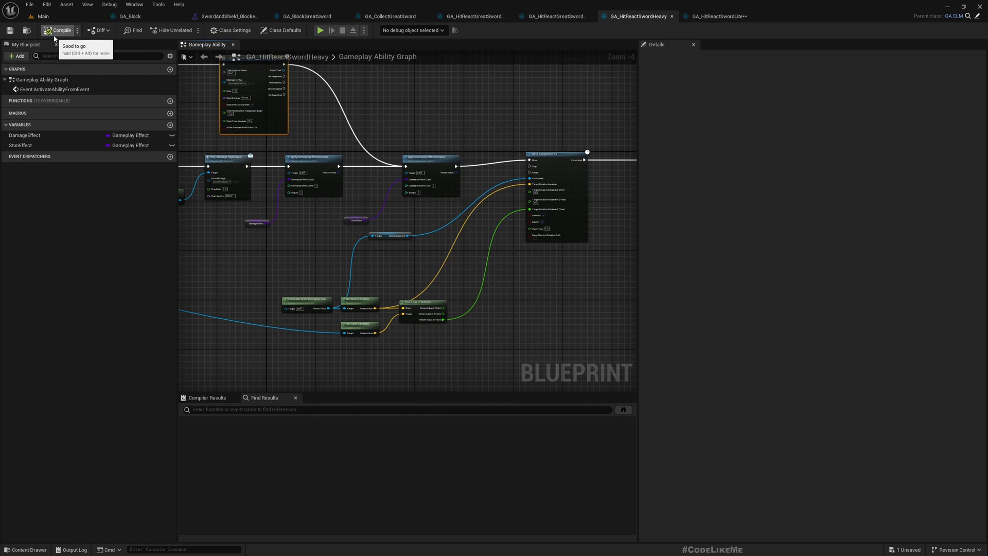
{"action": "left_click", "coordinate": [43, 16]}
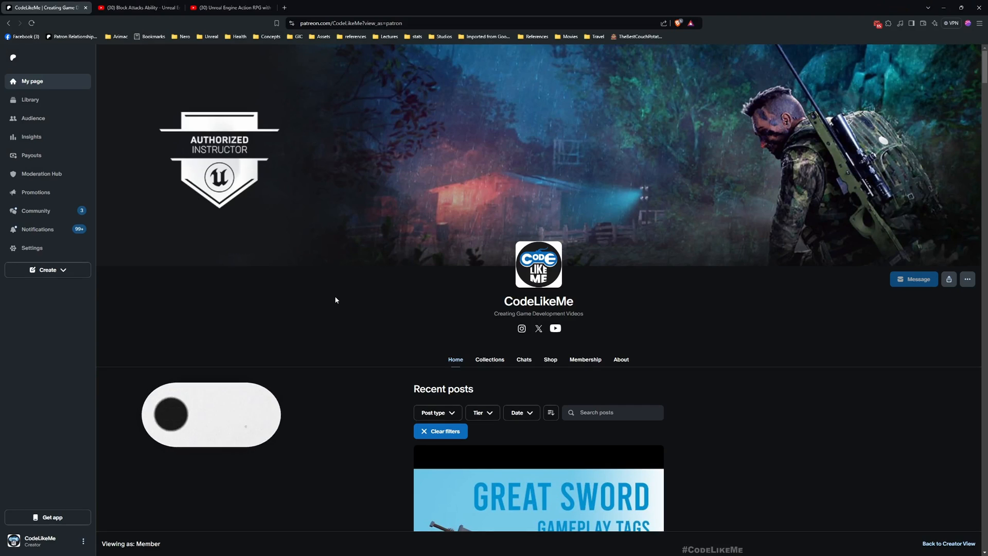
{"action": "scroll", "coordinate": [333, 346], "scroll_direction": "down", "scroll_amount": 3}
{"action": "scroll", "coordinate": [333, 346], "scroll_direction": "down", "scroll_amount": 3}
{"action": "scroll", "coordinate": [332, 346], "scroll_direction": "down", "scroll_amount": 3}
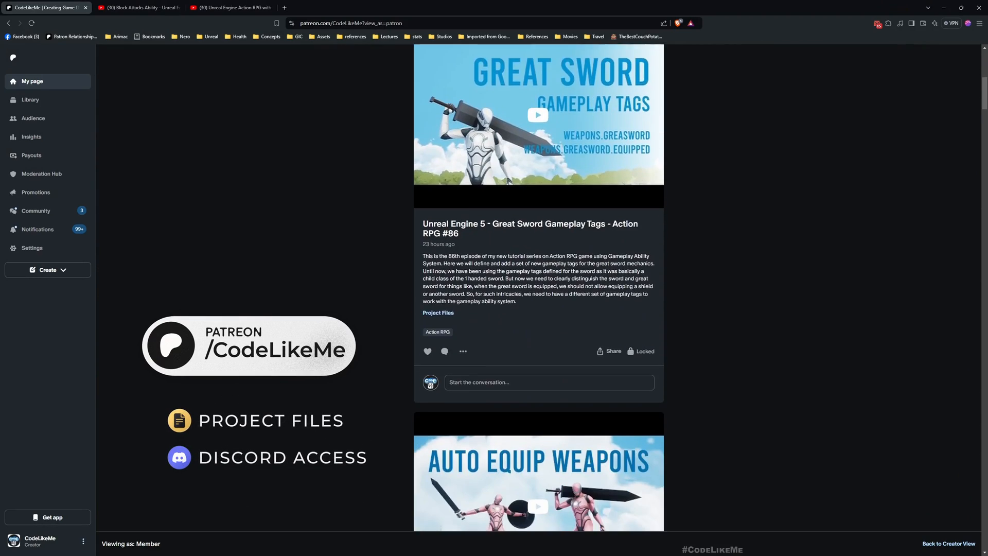
{"action": "scroll", "coordinate": [333, 346], "scroll_direction": "down", "scroll_amount": 2}
{"action": "scroll", "coordinate": [538, 310], "scroll_direction": "down", "scroll_amount": 3}
{"action": "scroll", "coordinate": [538, 310], "scroll_direction": "down", "scroll_amount": 3}
{"action": "scroll", "coordinate": [538, 309], "scroll_direction": "down", "scroll_amount": 3}
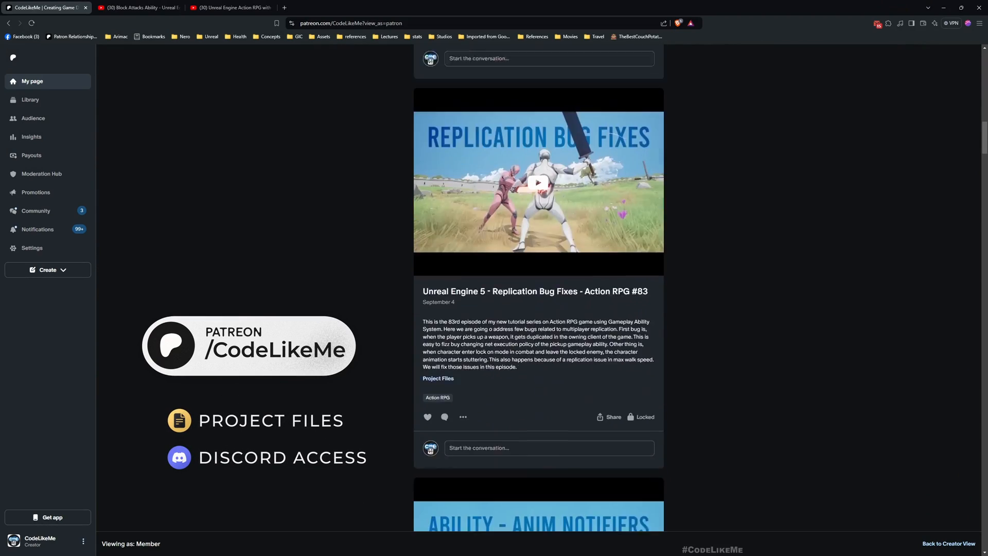
{"action": "scroll", "coordinate": [537, 309], "scroll_direction": "down", "scroll_amount": 3}
{"action": "scroll", "coordinate": [538, 310], "scroll_direction": "down", "scroll_amount": 3}
{"action": "scroll", "coordinate": [538, 309], "scroll_direction": "down", "scroll_amount": 3}
{"action": "scroll", "coordinate": [538, 308], "scroll_direction": "down", "scroll_amount": 3}
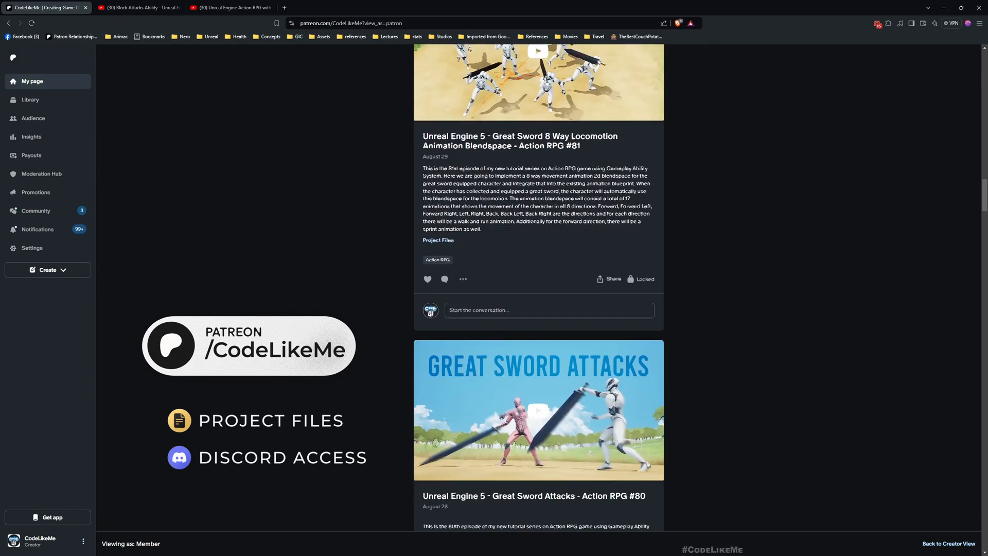
{"action": "scroll", "coordinate": [538, 309], "scroll_direction": "down", "scroll_amount": 3}
{"action": "scroll", "coordinate": [538, 308], "scroll_direction": "down", "scroll_amount": 3}
{"action": "scroll", "coordinate": [537, 310], "scroll_direction": "down", "scroll_amount": 3}
{"action": "scroll", "coordinate": [538, 309], "scroll_direction": "down", "scroll_amount": 3}
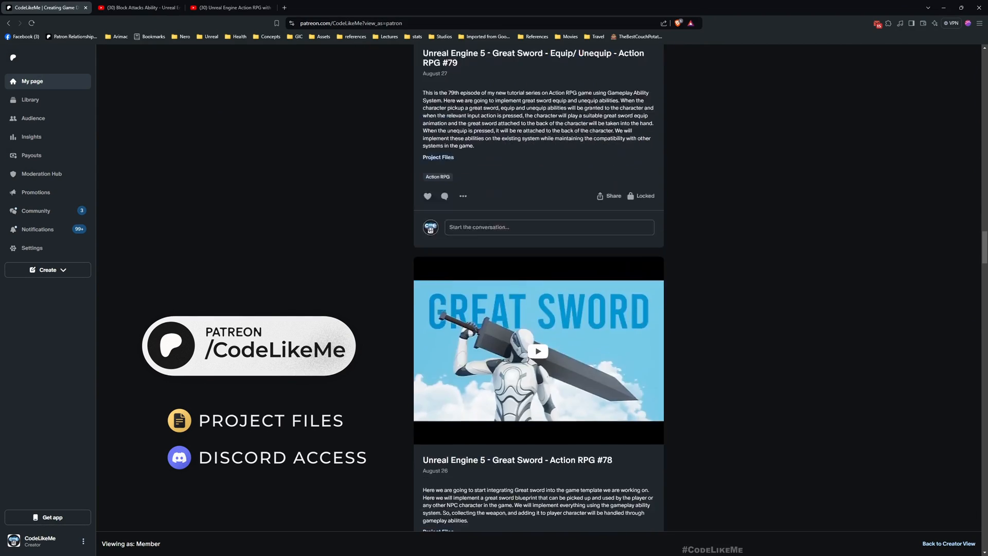
{"action": "scroll", "coordinate": [538, 309], "scroll_direction": "down", "scroll_amount": 3}
{"action": "scroll", "coordinate": [537, 309], "scroll_direction": "down", "scroll_amount": 3}
{"action": "scroll", "coordinate": [538, 309], "scroll_direction": "down", "scroll_amount": 3}
{"action": "scroll", "coordinate": [539, 309], "scroll_direction": "down", "scroll_amount": 3}
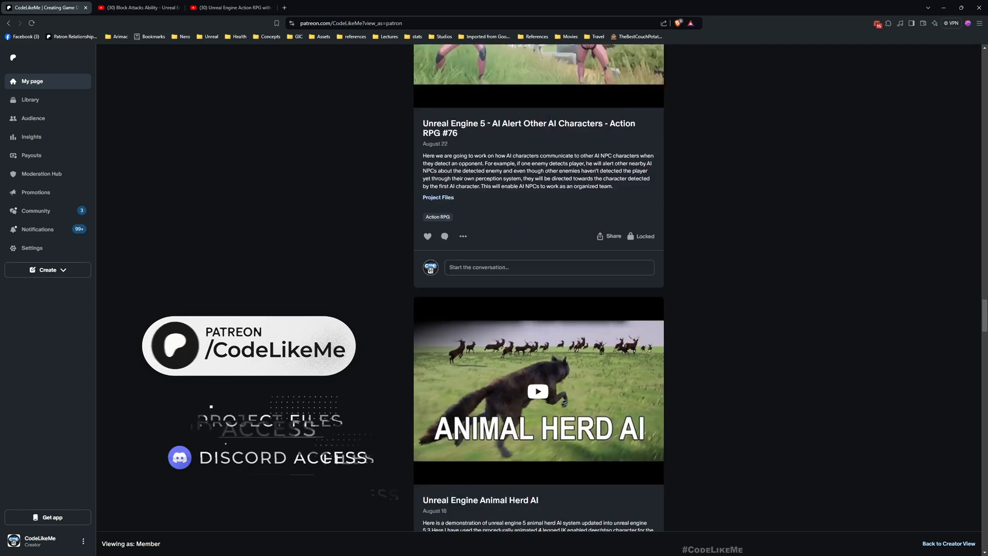
{"action": "scroll", "coordinate": [538, 309], "scroll_direction": "down", "scroll_amount": 3}
{"action": "scroll", "coordinate": [538, 309], "scroll_direction": "down", "scroll_amount": 3}
{"action": "scroll", "coordinate": [538, 309], "scroll_direction": "down", "scroll_amount": 3}
{"action": "scroll", "coordinate": [538, 309], "scroll_direction": "down", "scroll_amount": 2}
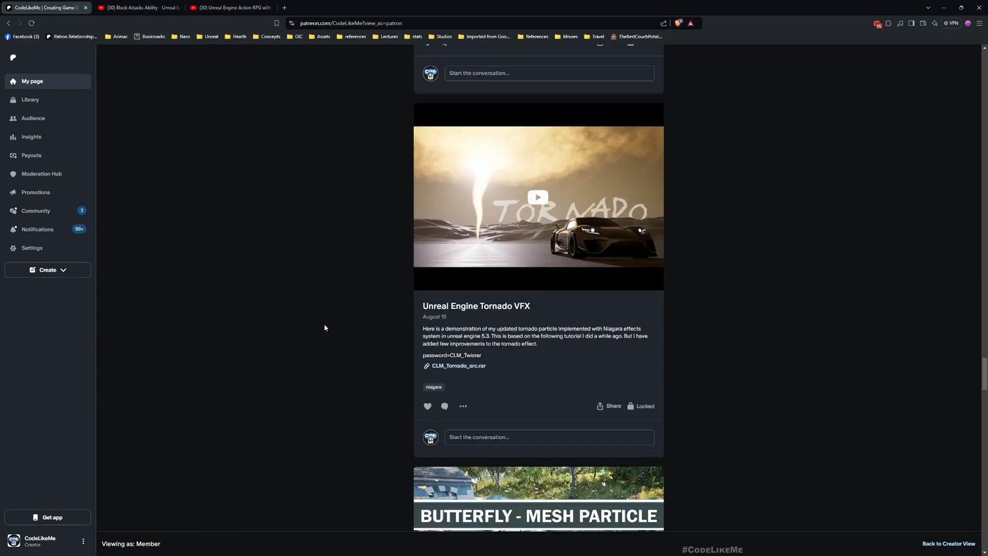